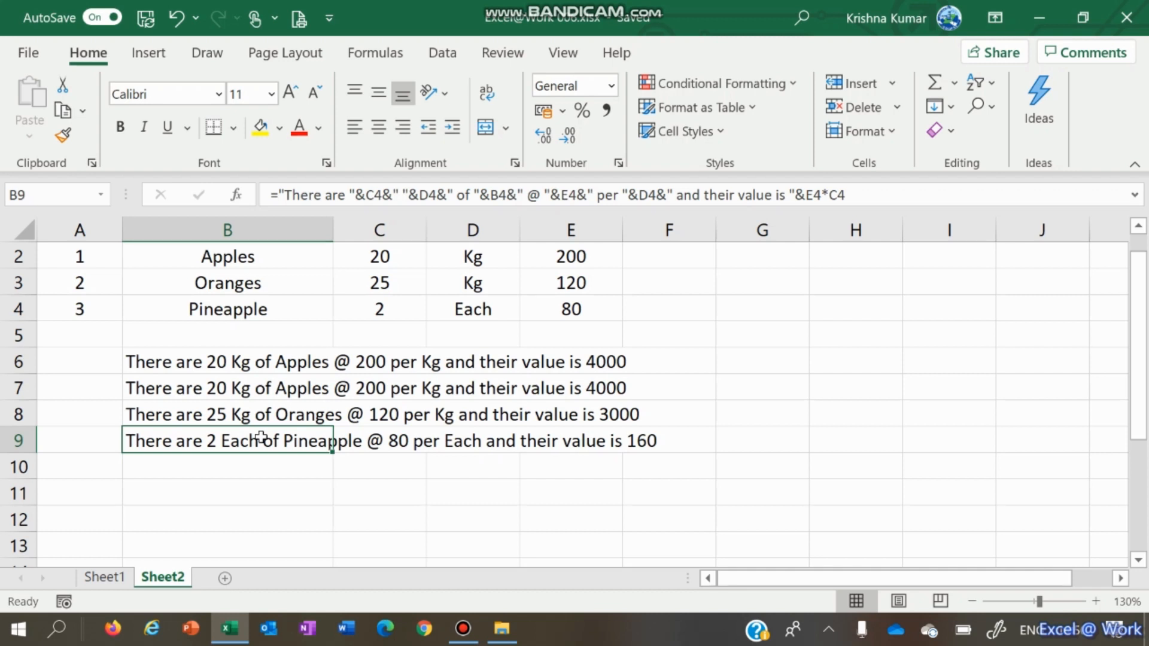
- Review the Pineapple unit in D4 and how the sentence formula in B9 uses it
key(Up)
key(Up)
key(Up)
key(Up)
key(Up)
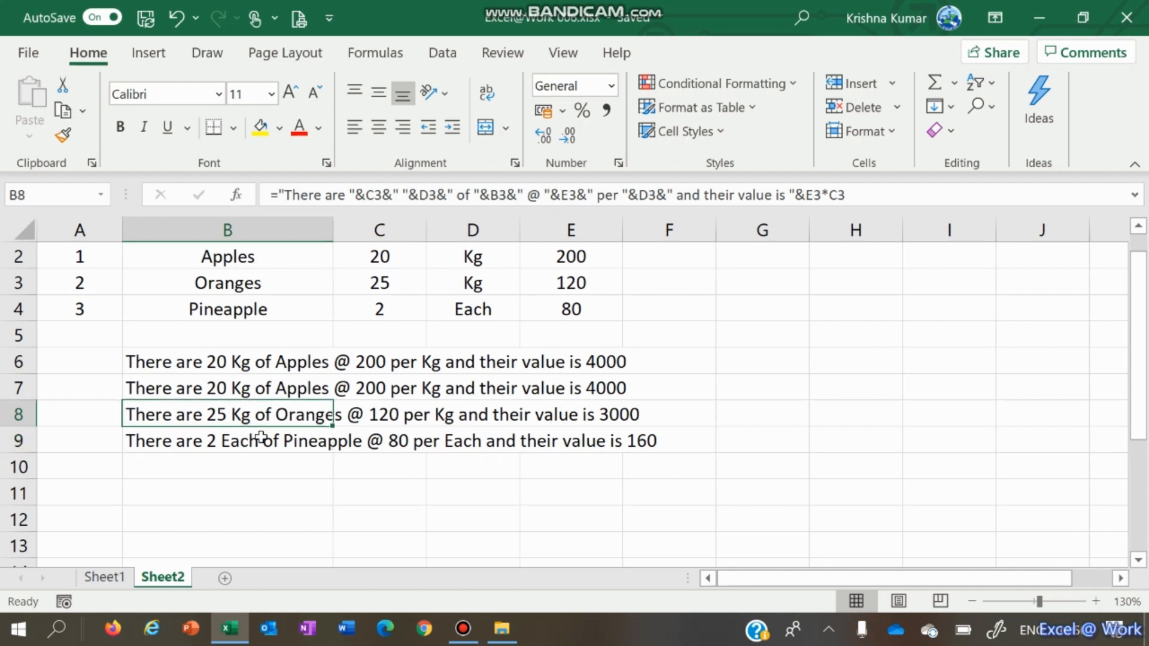
key(Right)
key(Right)
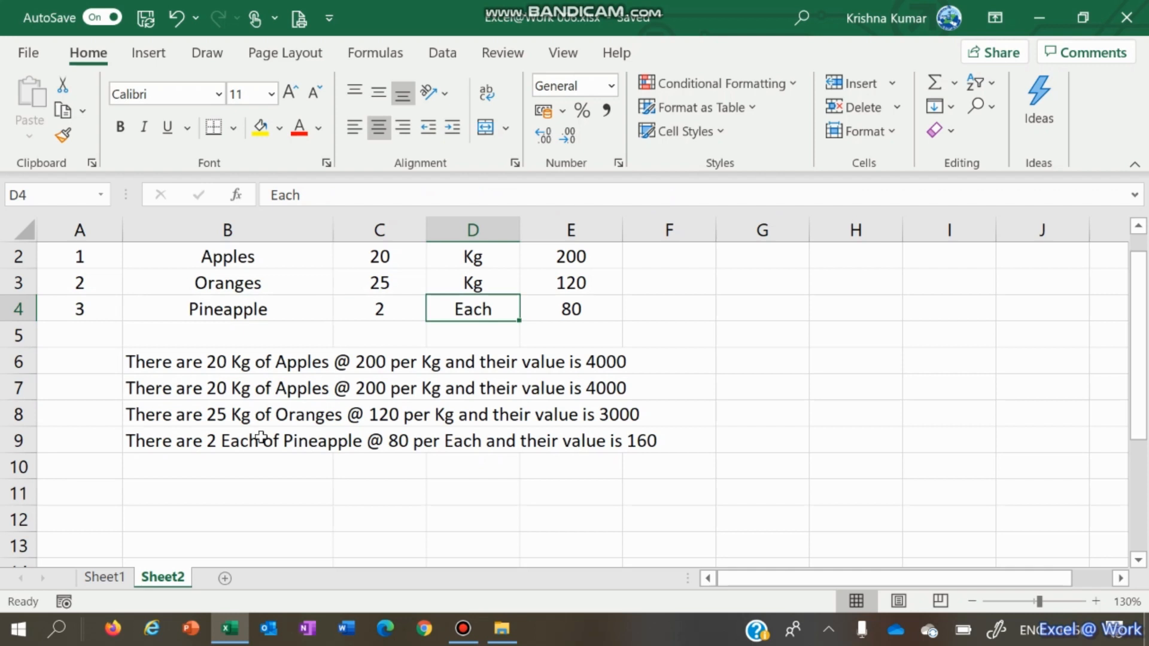
key(Down)
key(Down)
key(Down)
key(Down)
key(Down)
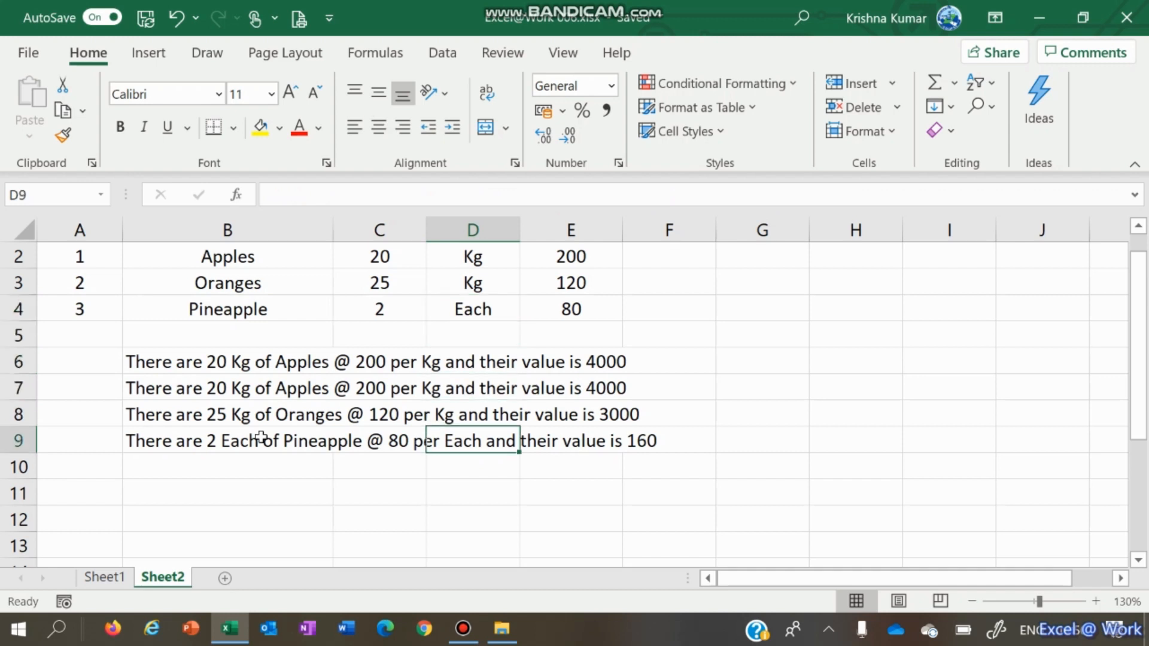
key(Left)
key(Left)
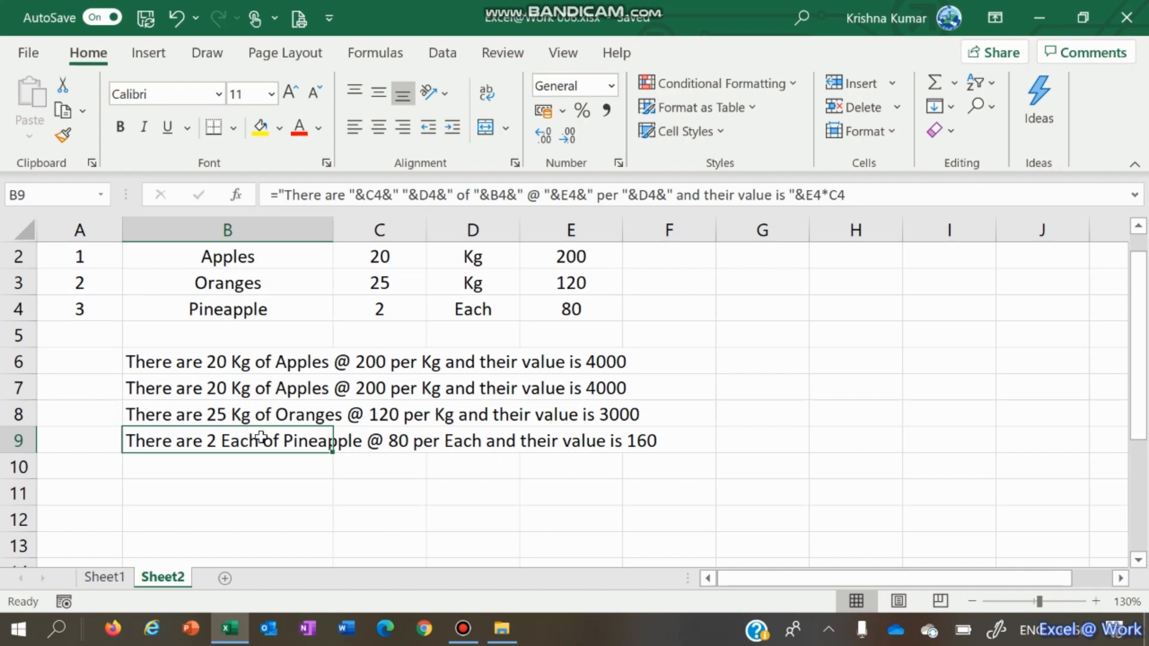
key(Down)
key(Up)
key(Down)
key(Down)
key(Up)
key(Up)
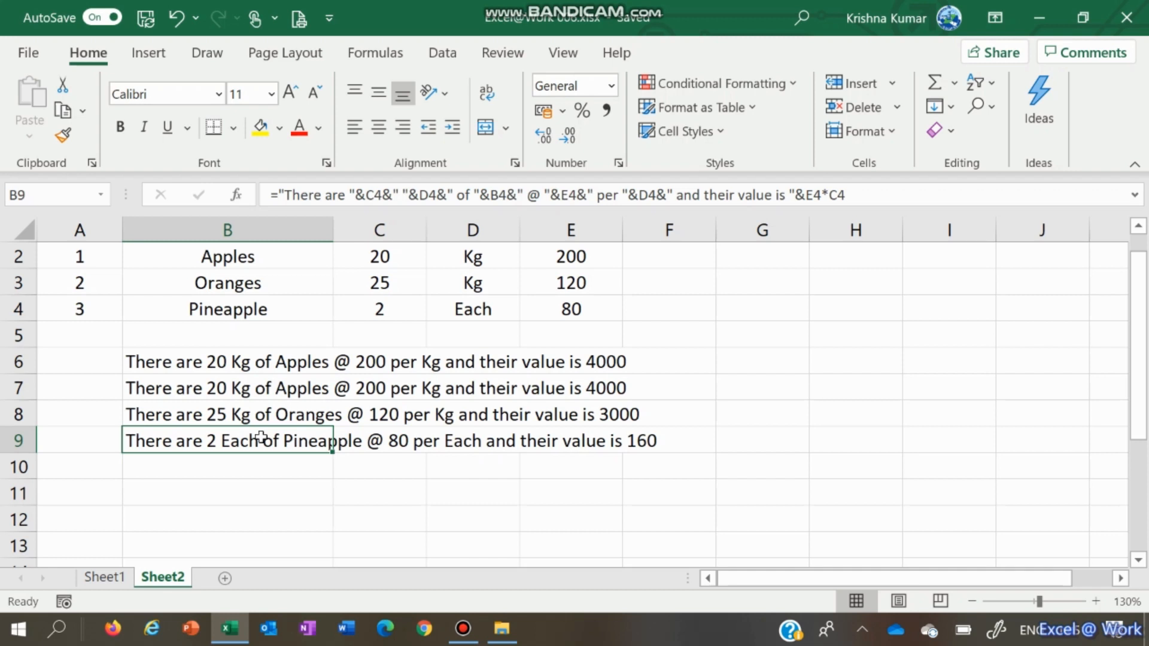
- Enter an IF formula in B11 that returns "Nos." when D4 equals "Each" and D4 otherwise
key(Down)
key(Down)
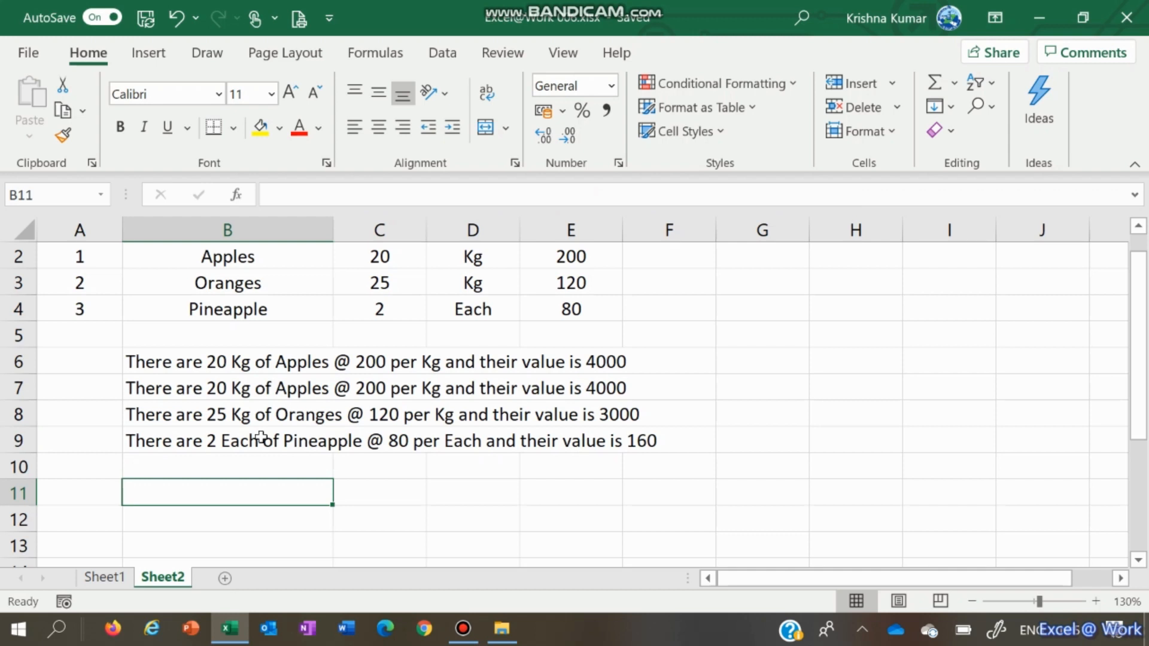
text(=i)
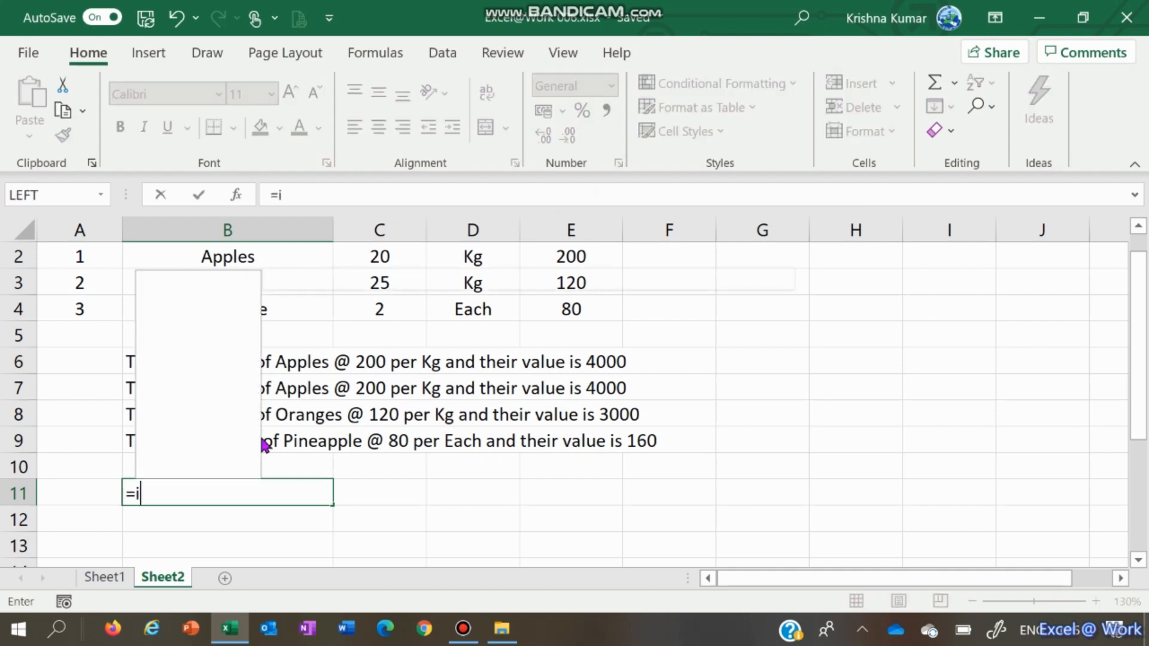
text(f()
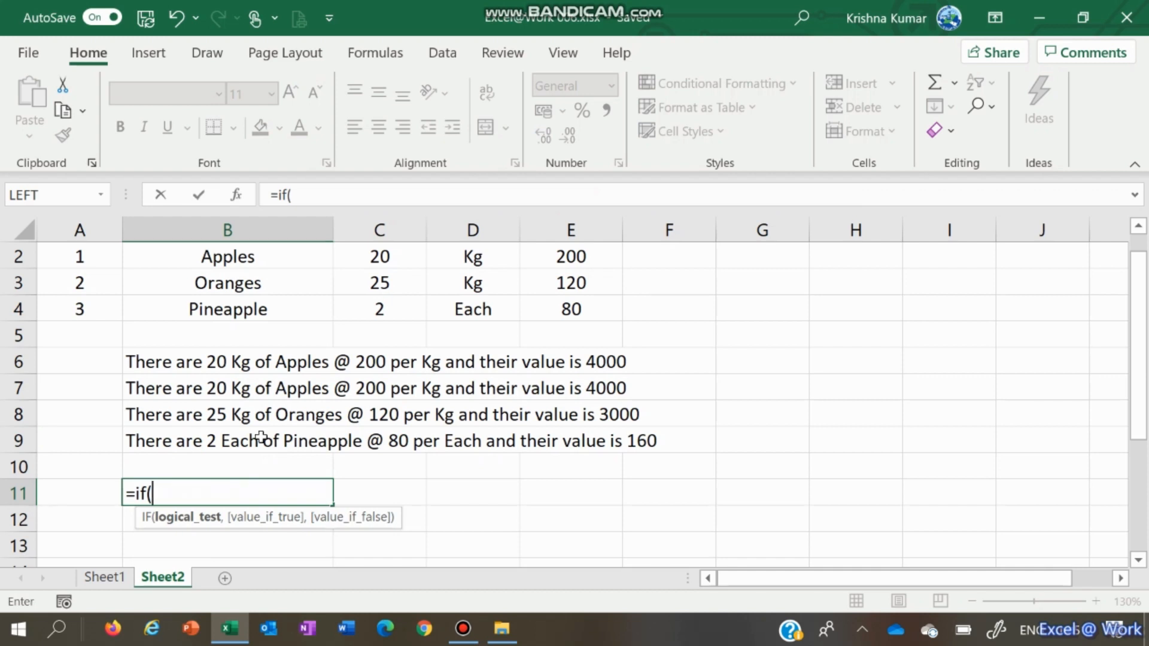
click(483, 313)
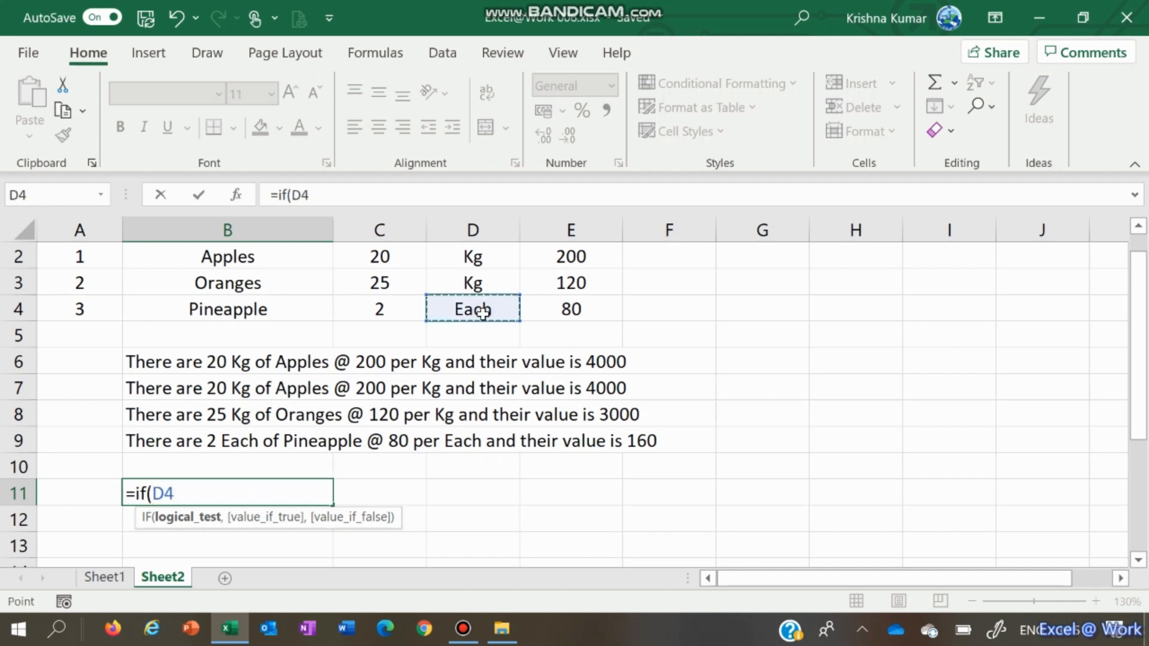
text(="Eac)
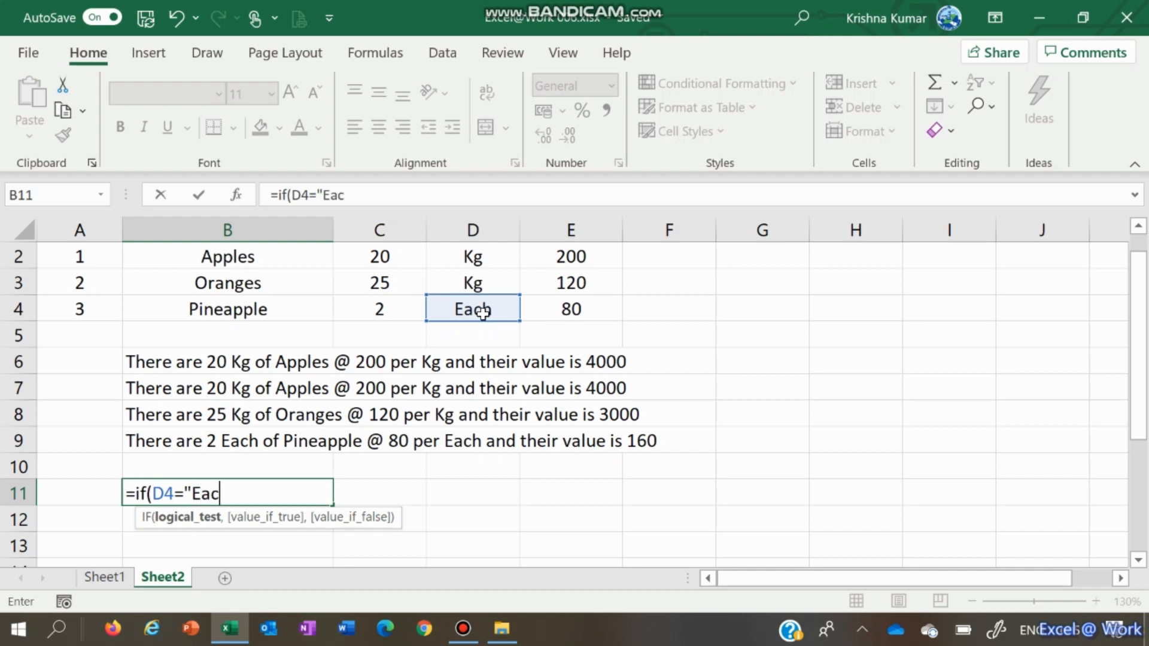
text(h",)
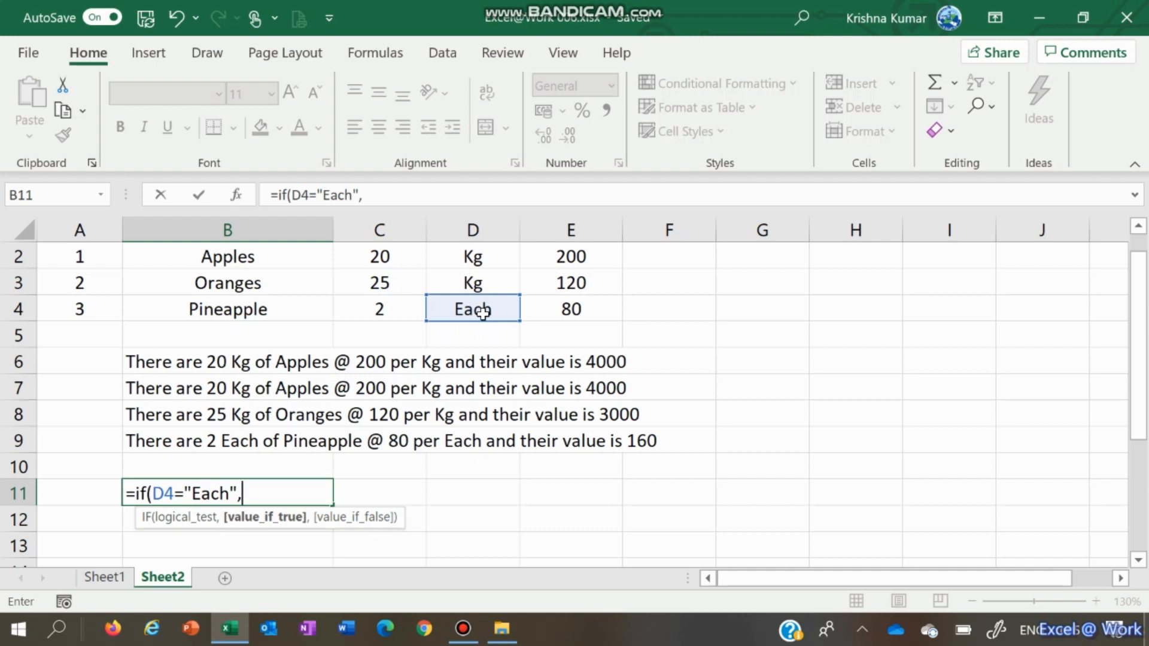
text("Nos.",)
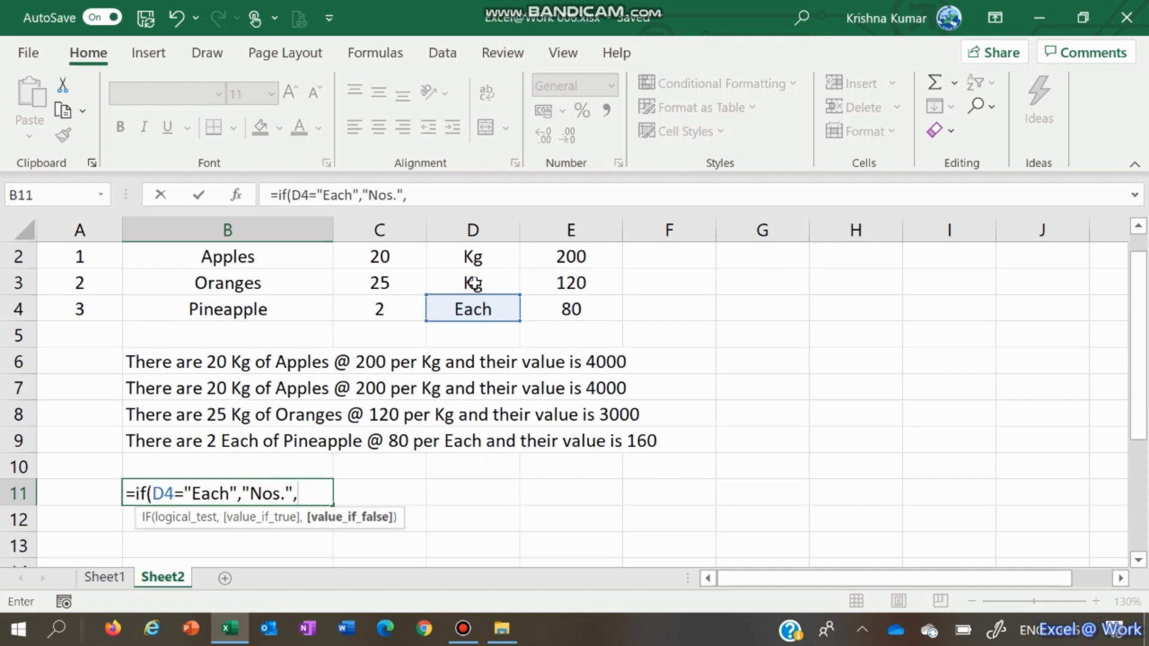
text(d4)
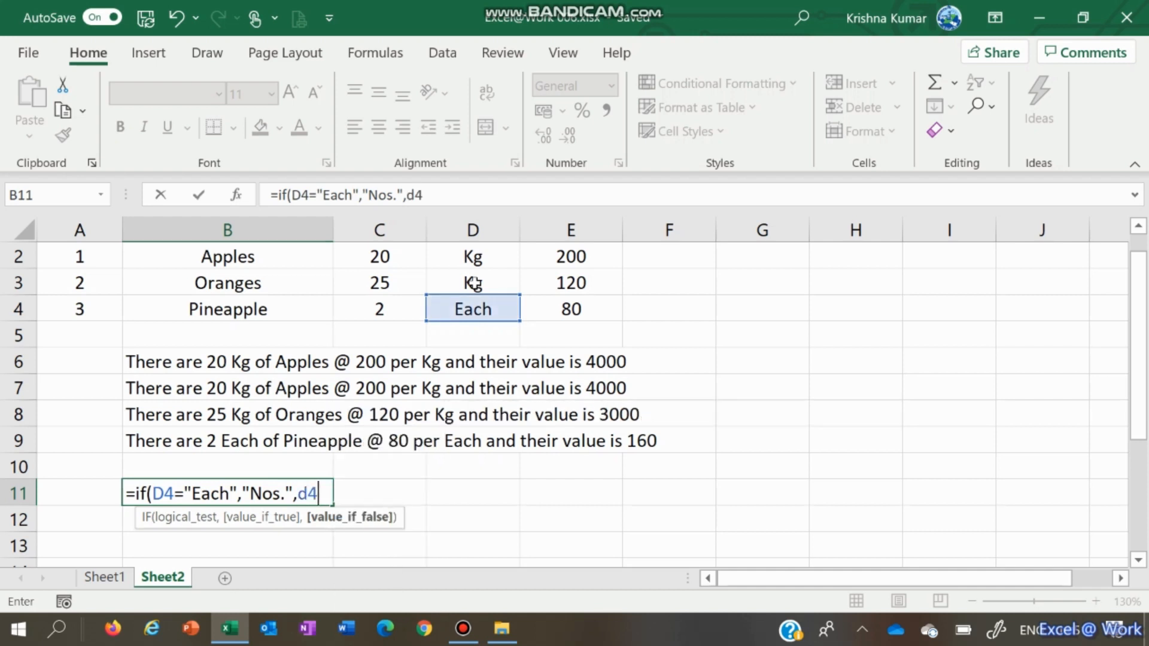
key(Return)
key(Up)
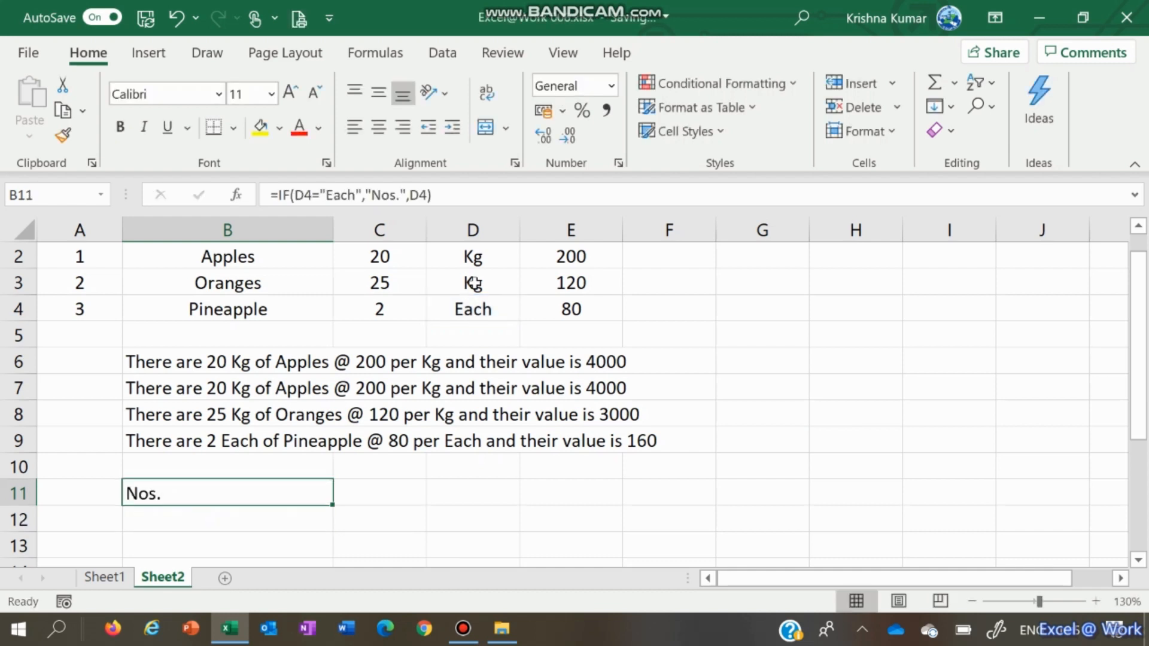
- Change the Pineapple unit in D4 to Kg to test the IF formula
key(Up)
key(Up)
key(Up)
key(Up)
key(Up)
key(Up)
key(Up)
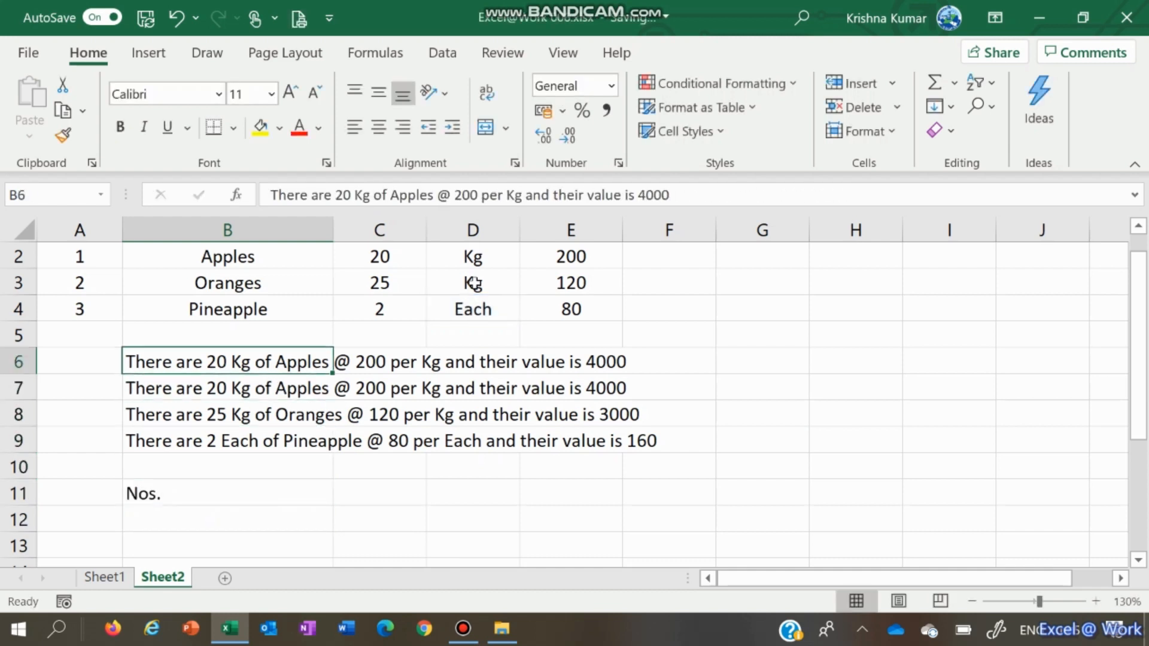
key(Right)
key(Right)
text(kg)
key(Return)
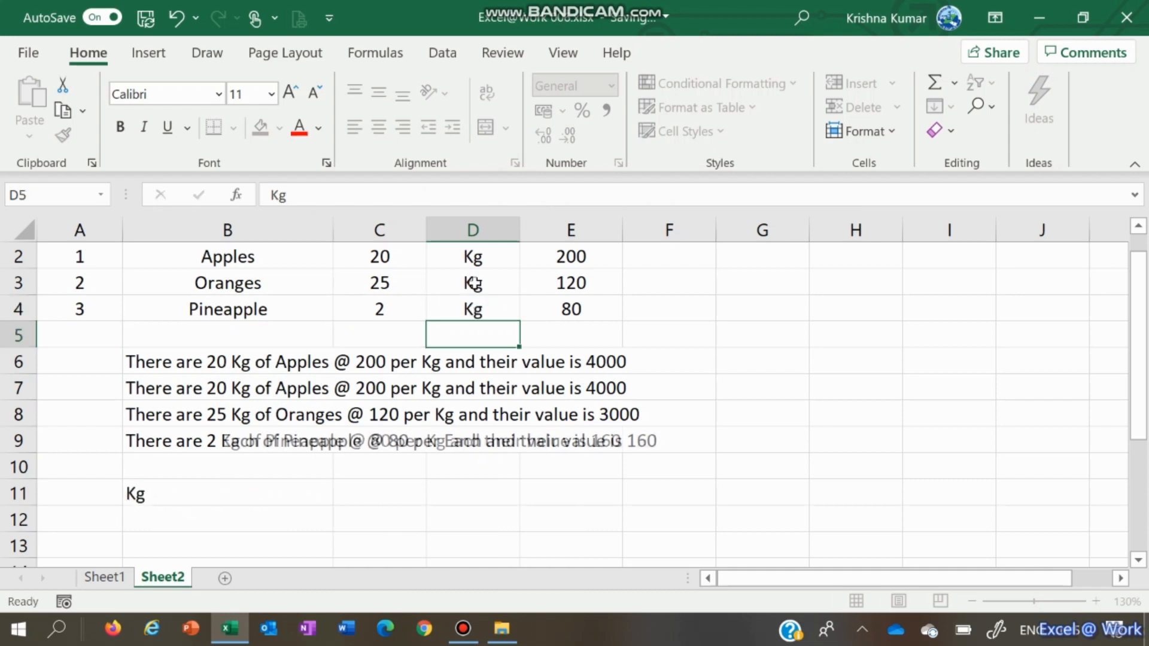
- Set the Pineapple unit in D4 back to Each
key(Down)
key(Up)
key(Up)
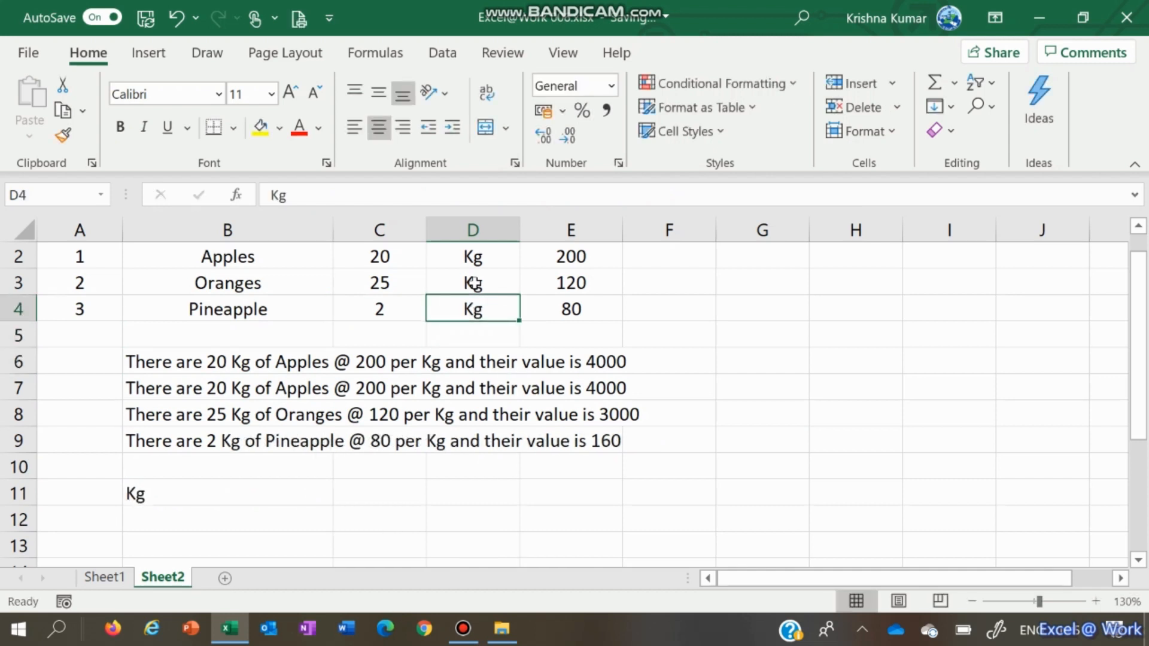
text(e)
key(BackSpace)
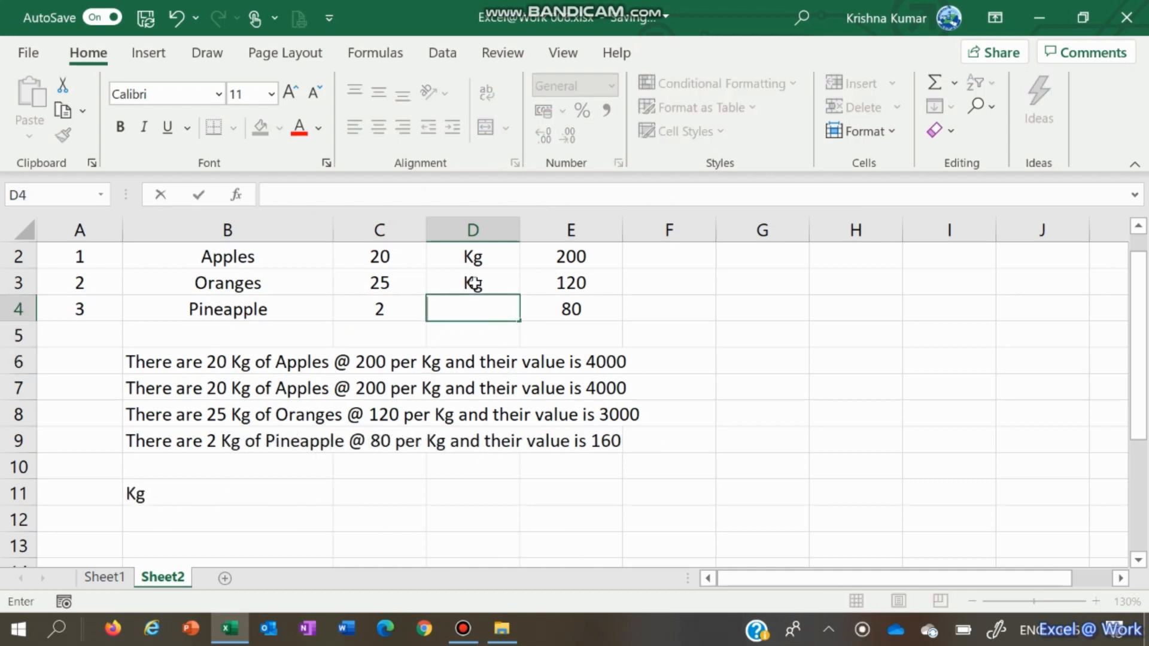
text(Each)
key(Return)
key(Down)
key(Down)
key(Down)
key(Down)
key(Down)
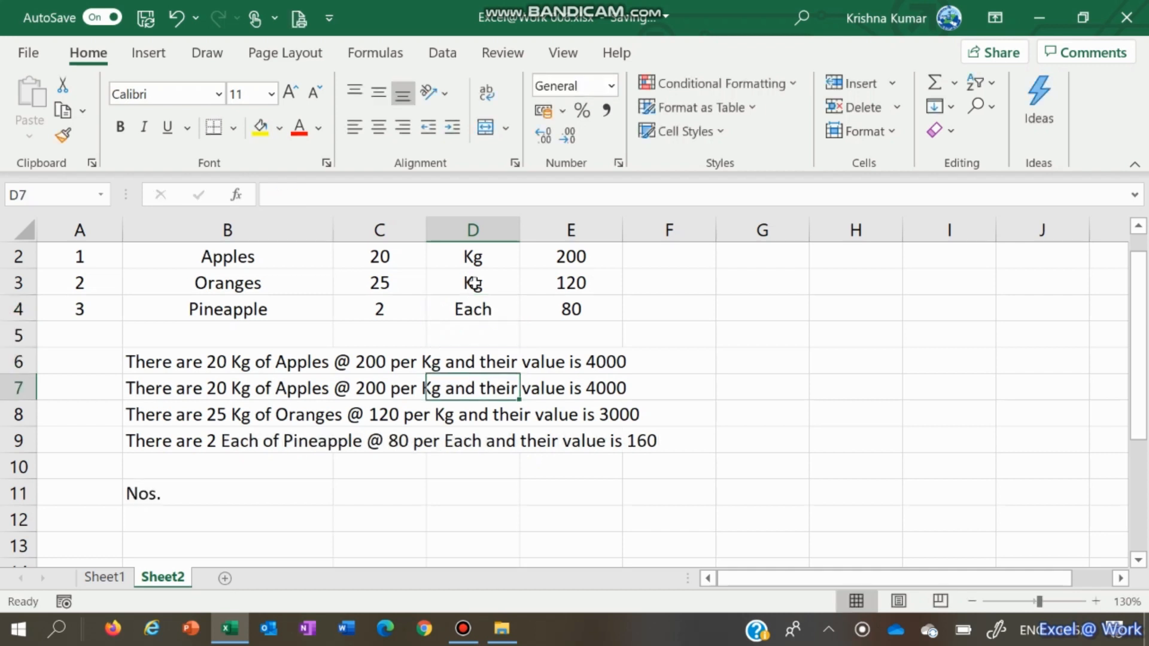
- Inspect the IF formula in B11 and the unit references in the Pineapple sentence formula in B9
key(Down)
key(Left)
key(Left)
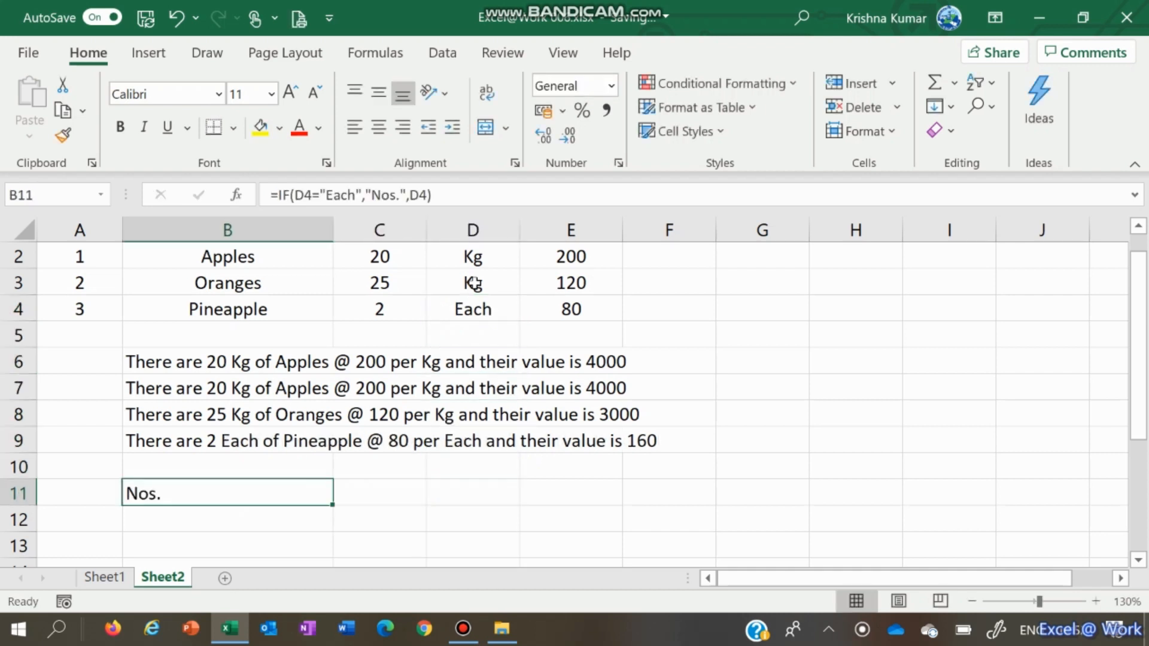
key(Up)
key(Up)
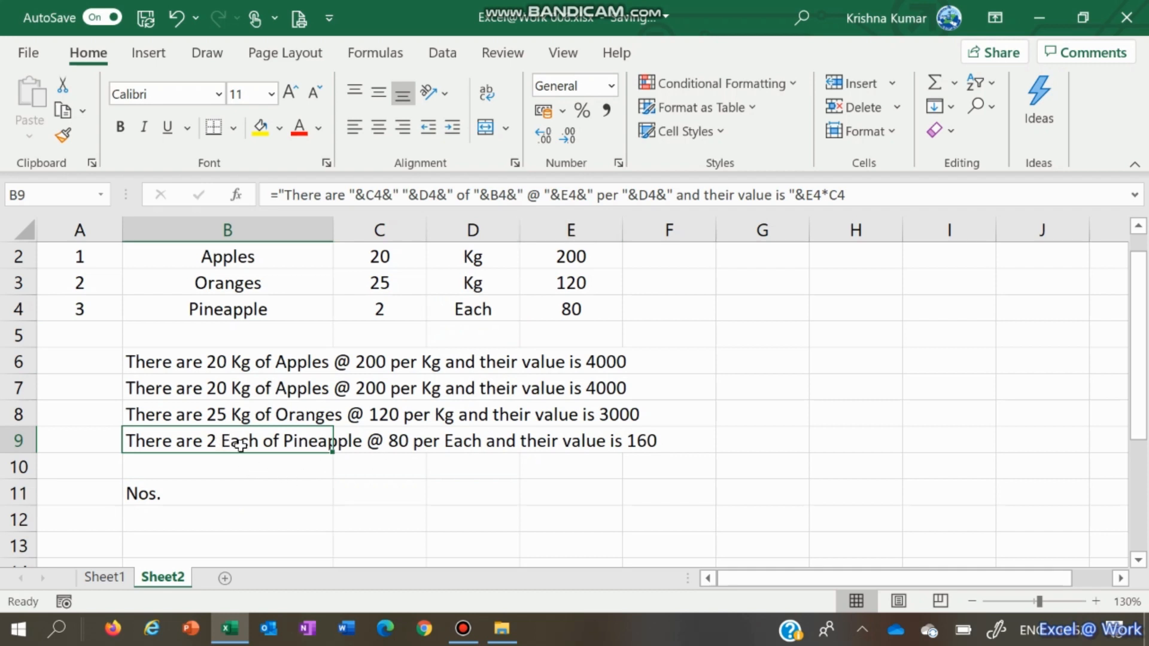
click(196, 491)
key(Up)
key(Up)
key(F2)
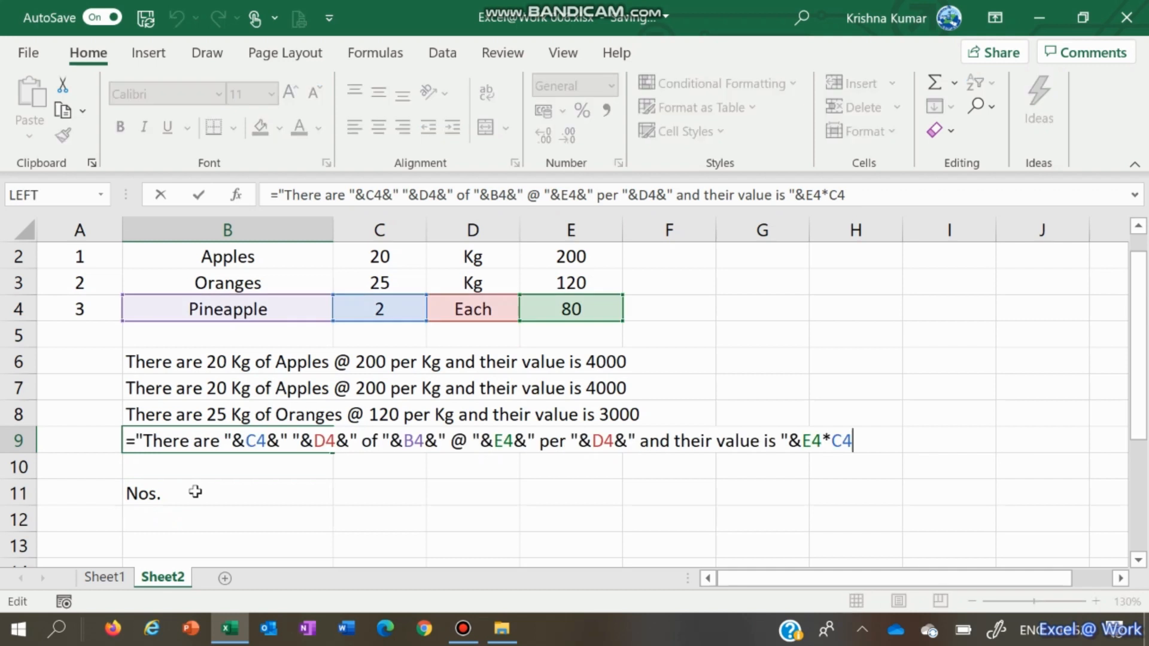
key(ctrl+Return)
key(Down)
key(Down)
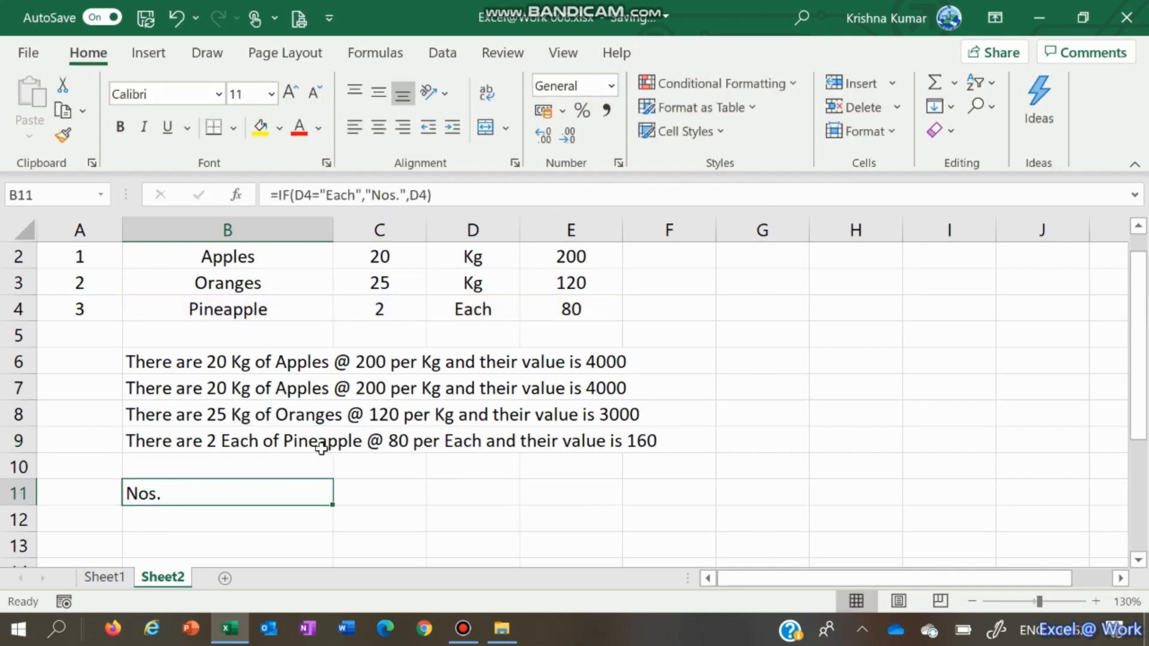
- Copy the IF expression from the formula in B11, leaving out the equals sign
key(F2)
key(Left)
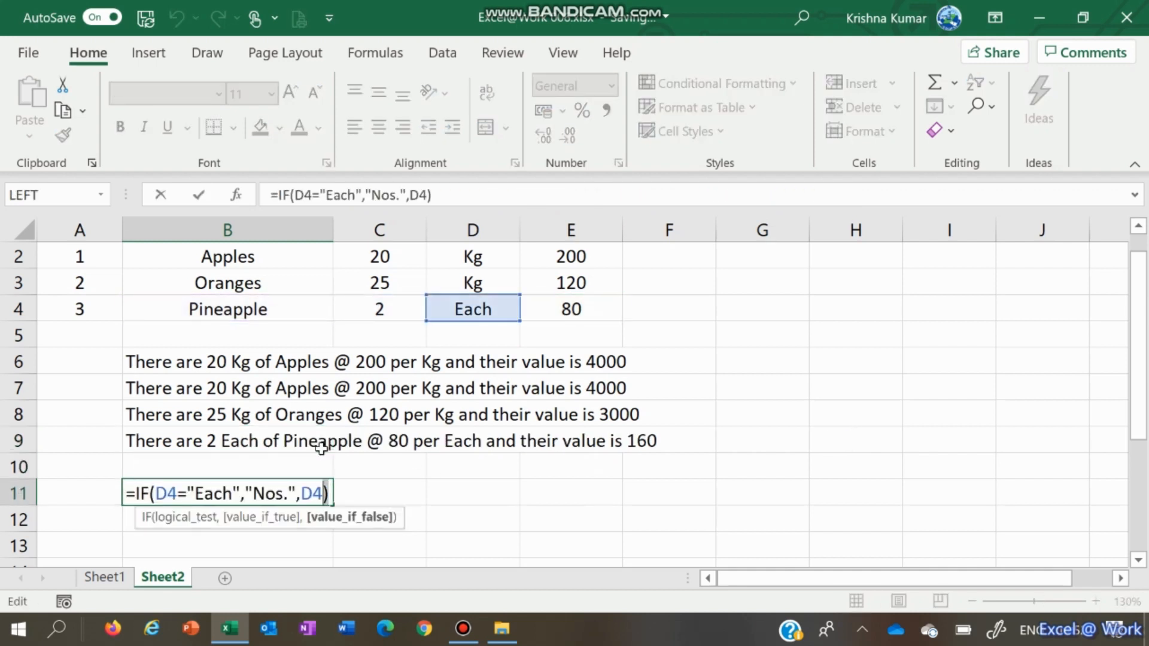
key(shift+Left)
key(shift+Left)
key(shift+Left)
key(shift+Left)
key(shift+Left)
key(shift+Left)
key(shift+Left)
key(shift+Left)
key(shift+Left)
key(shift+Left)
key(shift+Left)
key(shift+Left)
key(shift+Left)
key(shift+Left)
key(shift+Left)
key(shift+Left)
key(shift+Left)
key(shift+Left)
key(shift+Left)
key(shift+Left)
key(shift+Left)
key(shift+Left)
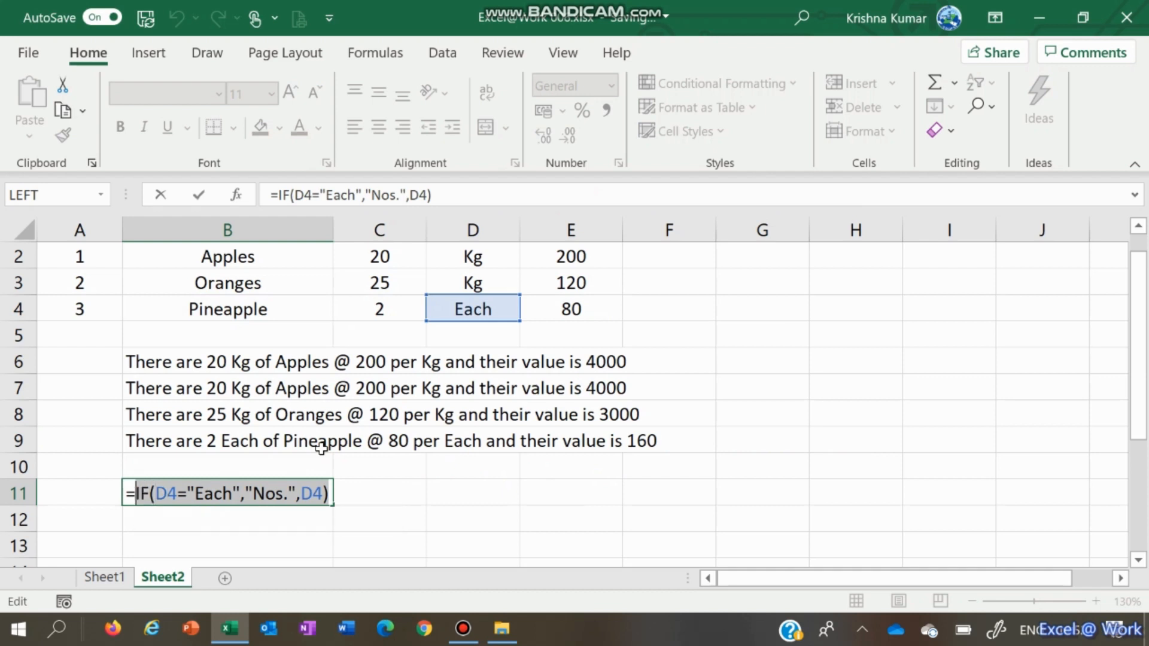
key(Return)
- Replace the first D4 reference in B9's sentence formula with the copied IF(D4="Each","Nos.",D4) expression
key(Up)
key(Up)
key(Up)
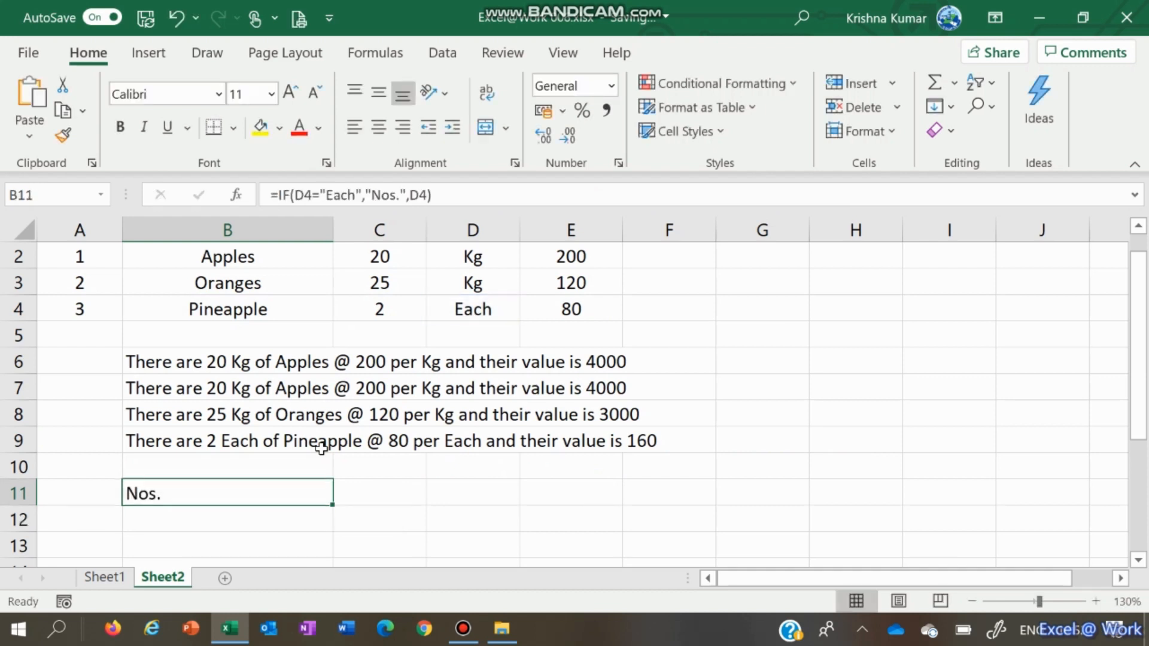
click(417, 196)
key(shift+Right)
key(shift+Right)
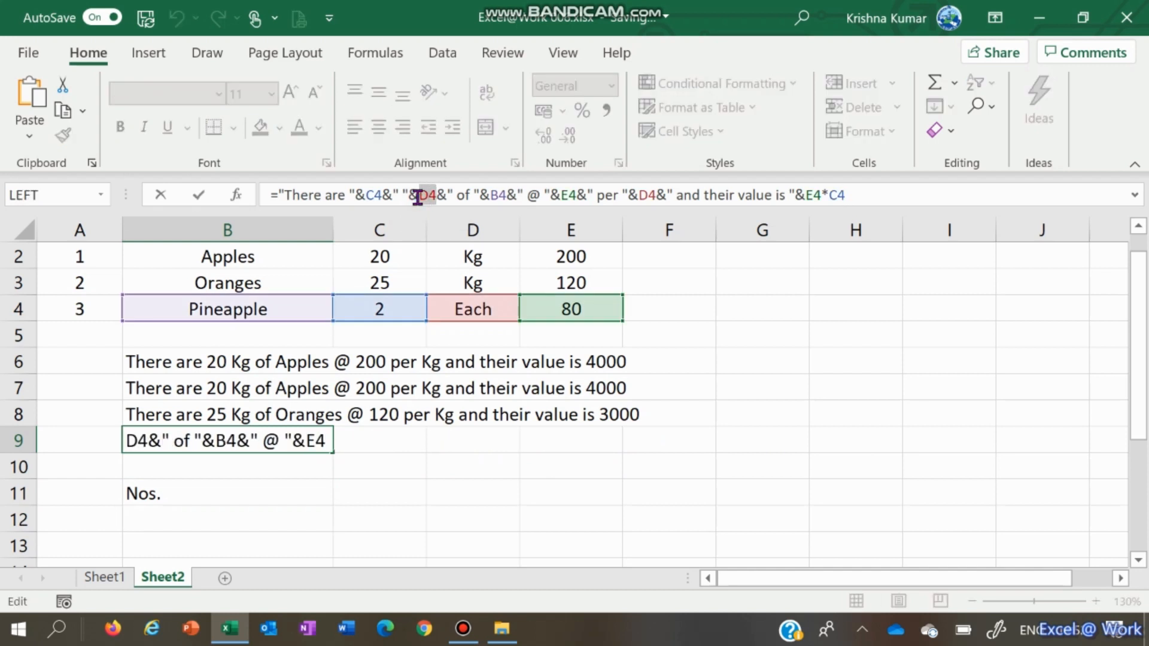
text(IF(D4="Each","Nos.",D4))
key(Return)
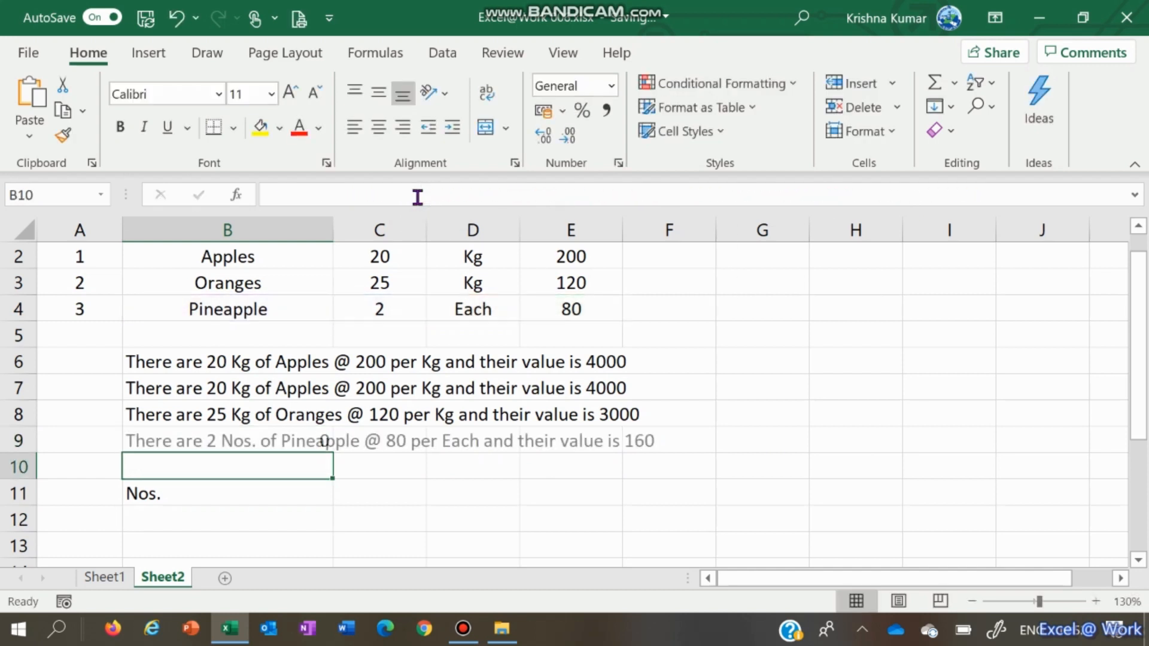
key(Up)
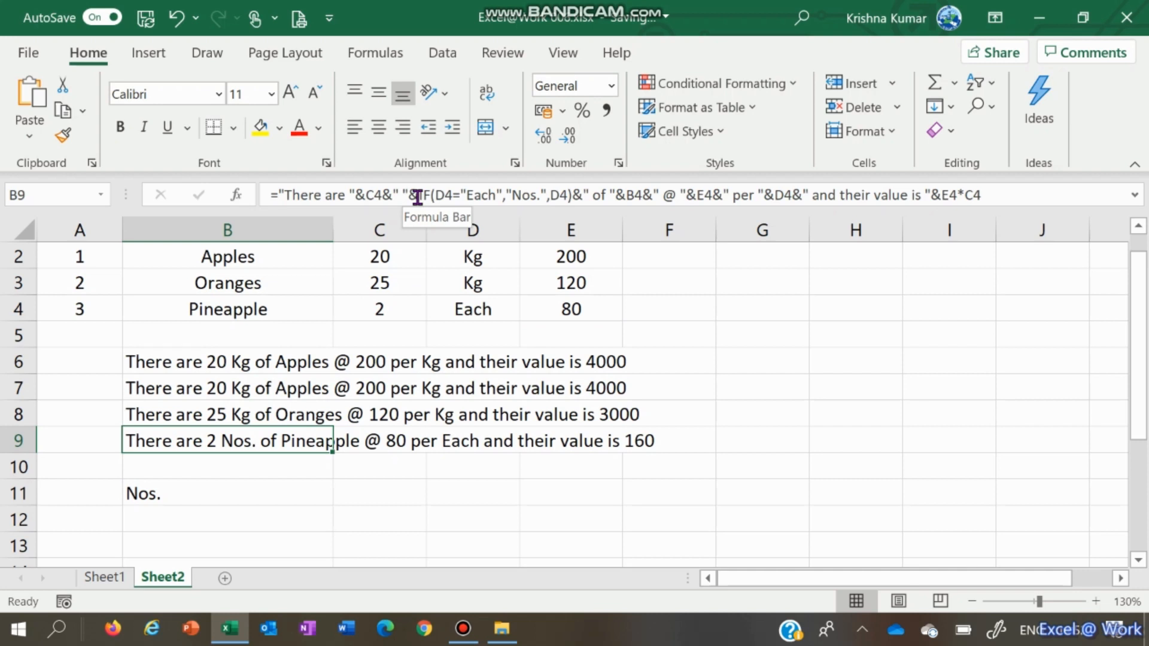
key(Down)
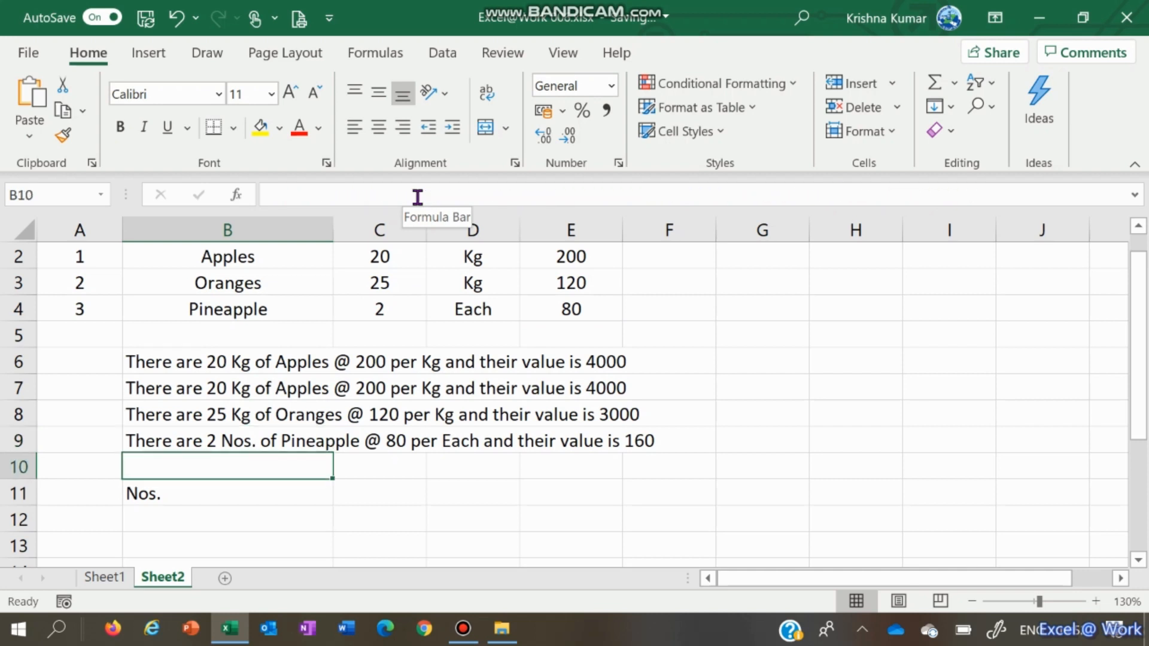
key(Down)
key(Up)
key(Up)
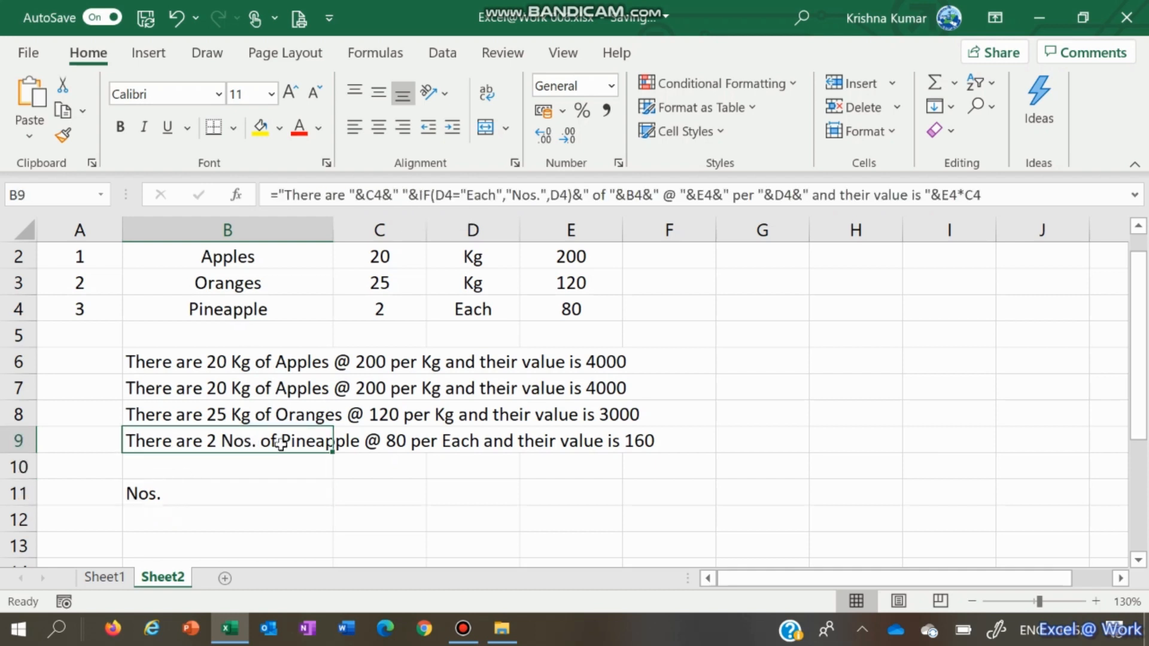
- Change the Pineapple quantity in C4 to 20 to test the sentence in B9
double_click(372, 315)
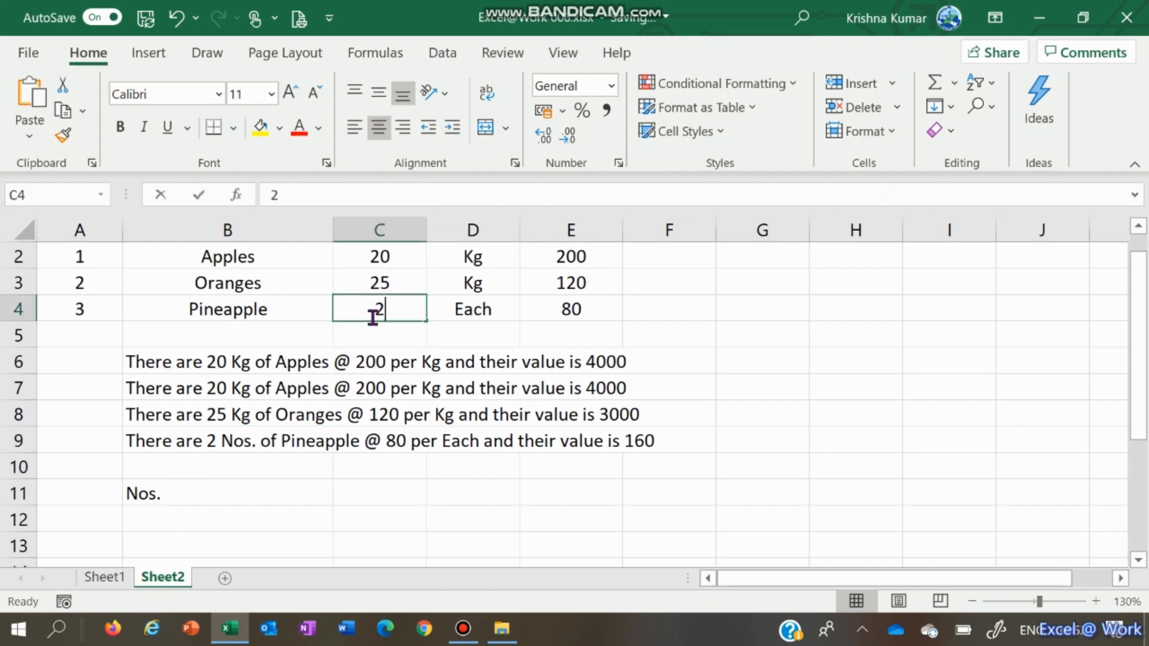
text(0)
key(Return)
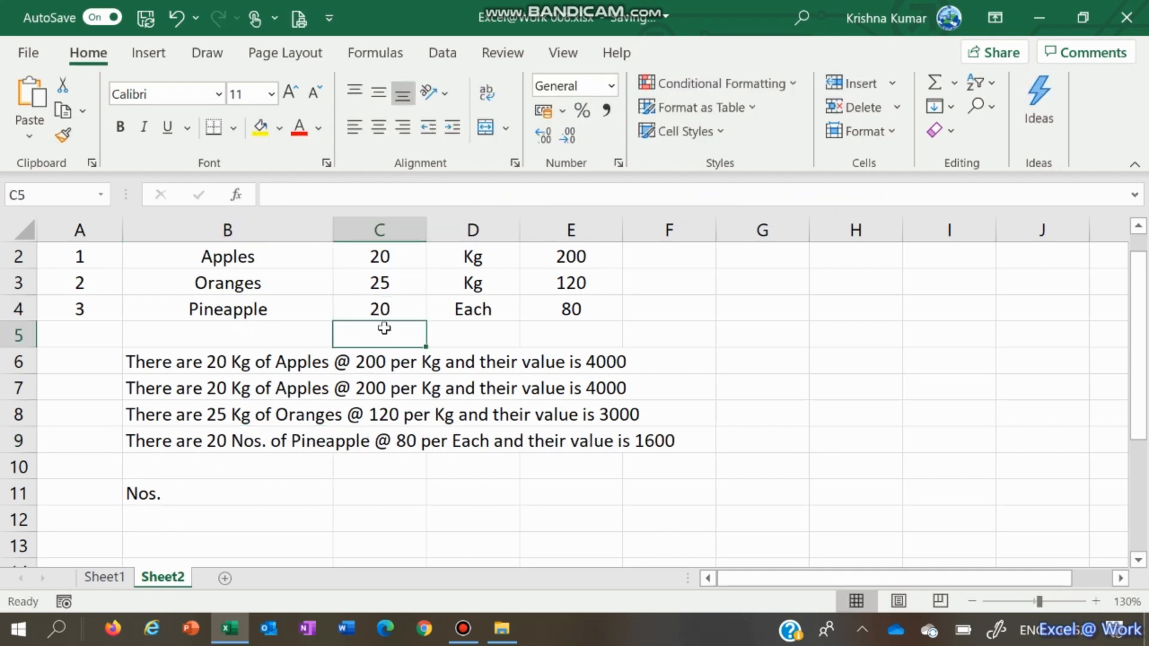
- Set the Pineapple quantity in C4 to 1
click(398, 309)
key(Right)
key(Left)
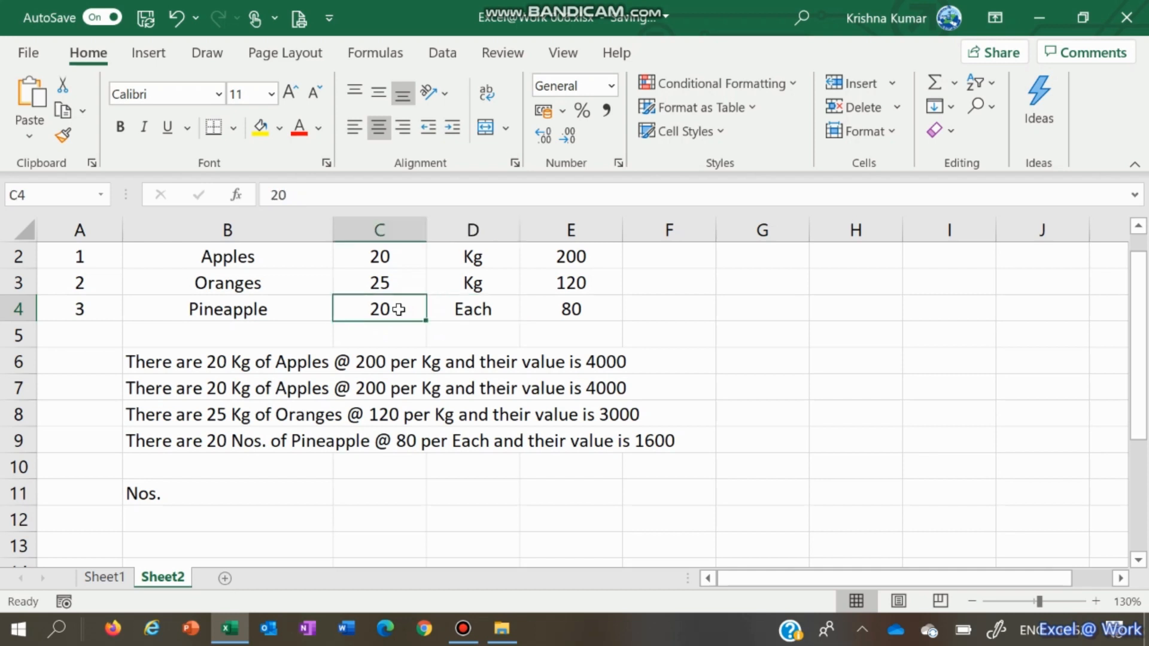
text(1)
key(ctrl+Return)
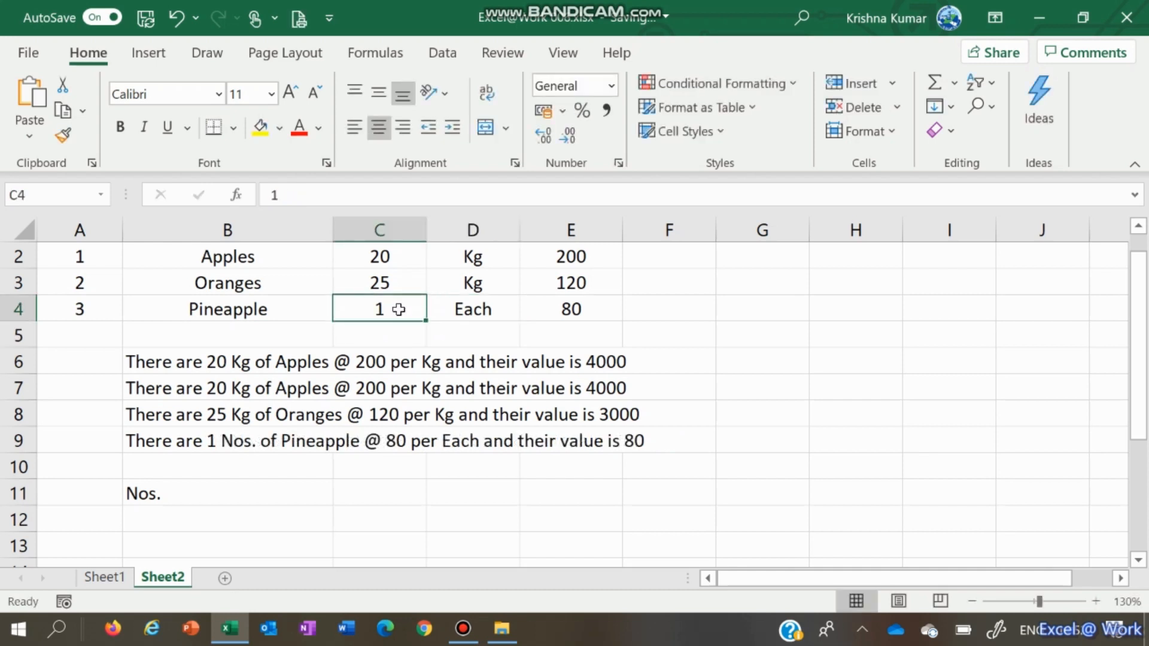
- Change the Pineapple quantity in C4 to 20 to check the Pineapple sentence
text(20)
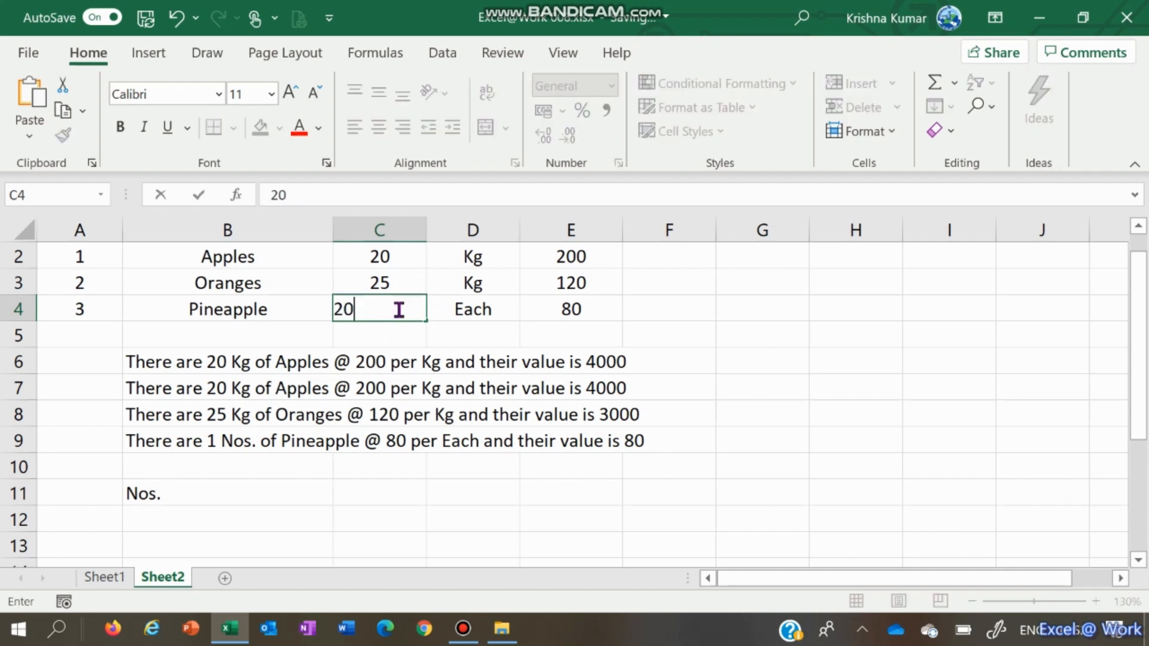
key(Return)
click(398, 308)
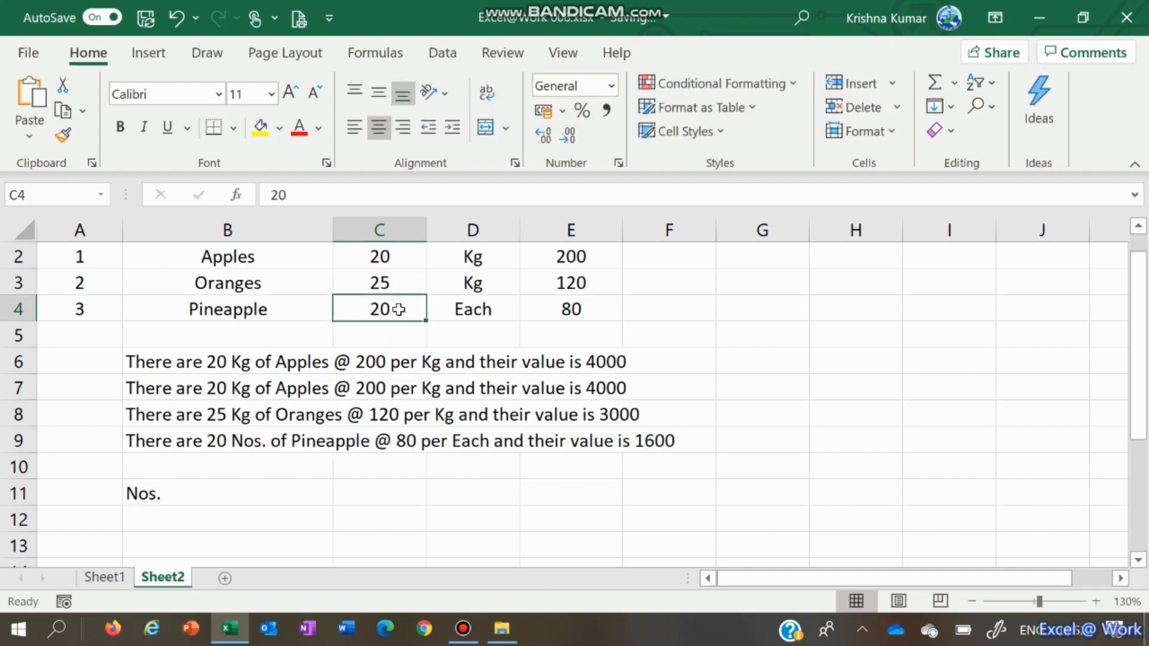
- Examine the Pineapple row's description, quantity, unit and rate cells, along with the Qty column above it
key(Right)
key(Right)
key(Left)
key(Left)
key(Left)
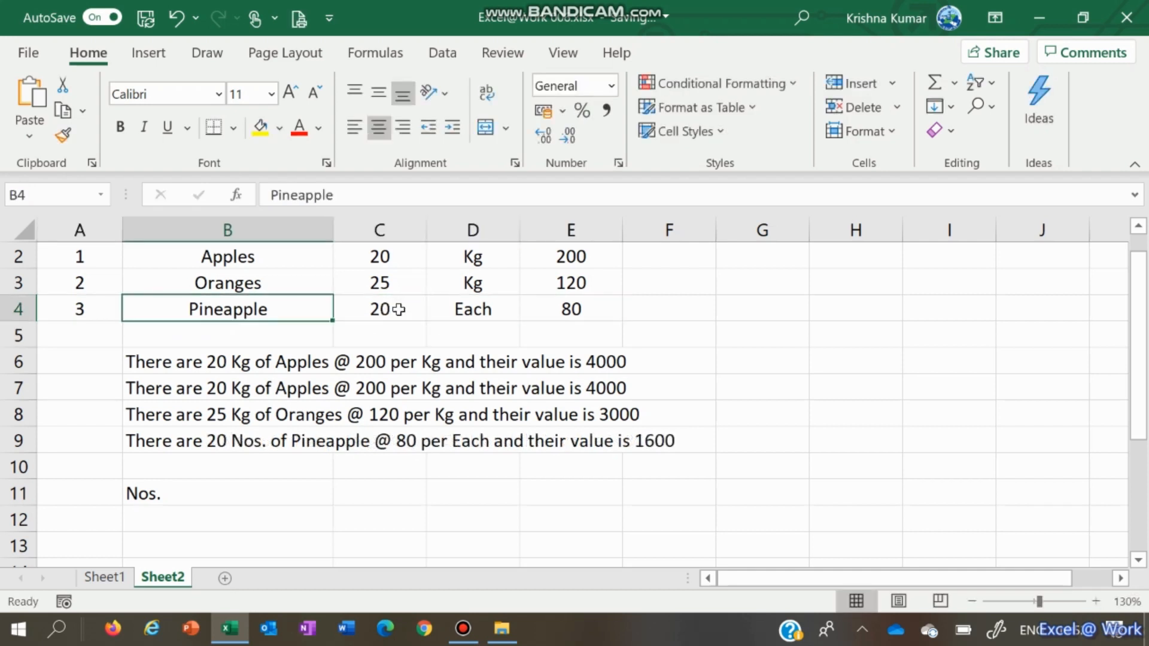
key(Right)
key(Up)
key(Up)
key(Up)
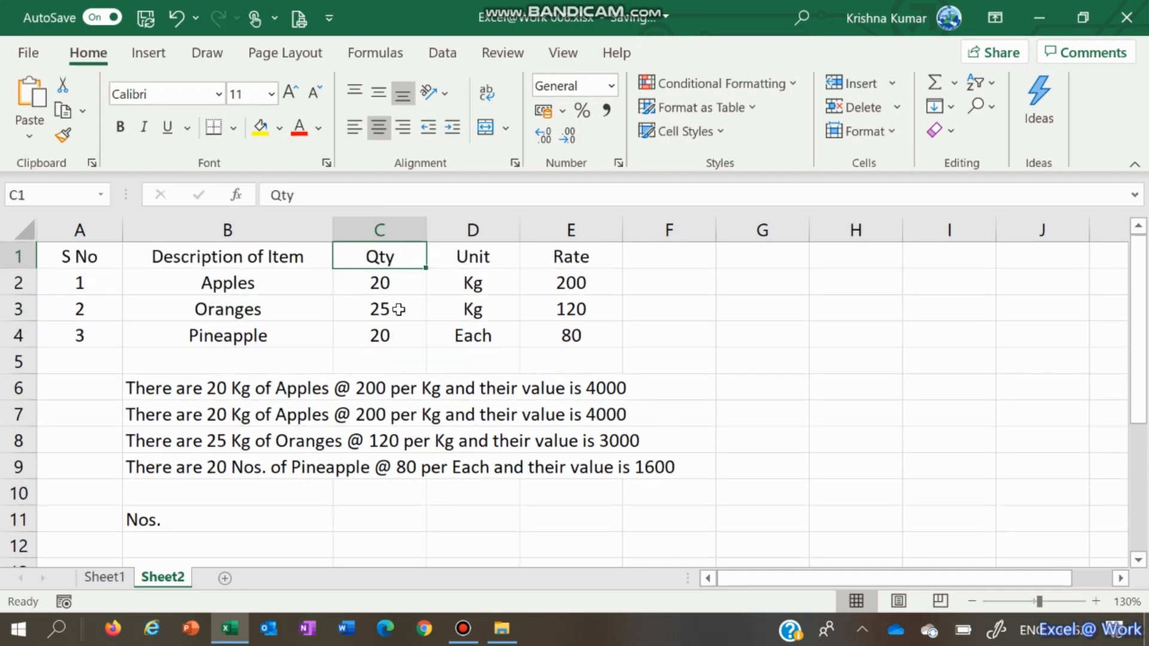
key(Down)
key(Down)
key(Down)
key(Right)
key(Right)
key(Left)
key(Left)
- Compare the Pineapple sentence formula in B9 with the sentences in the rows above it
key(Down)
key(Down)
key(Down)
key(Down)
key(Down)
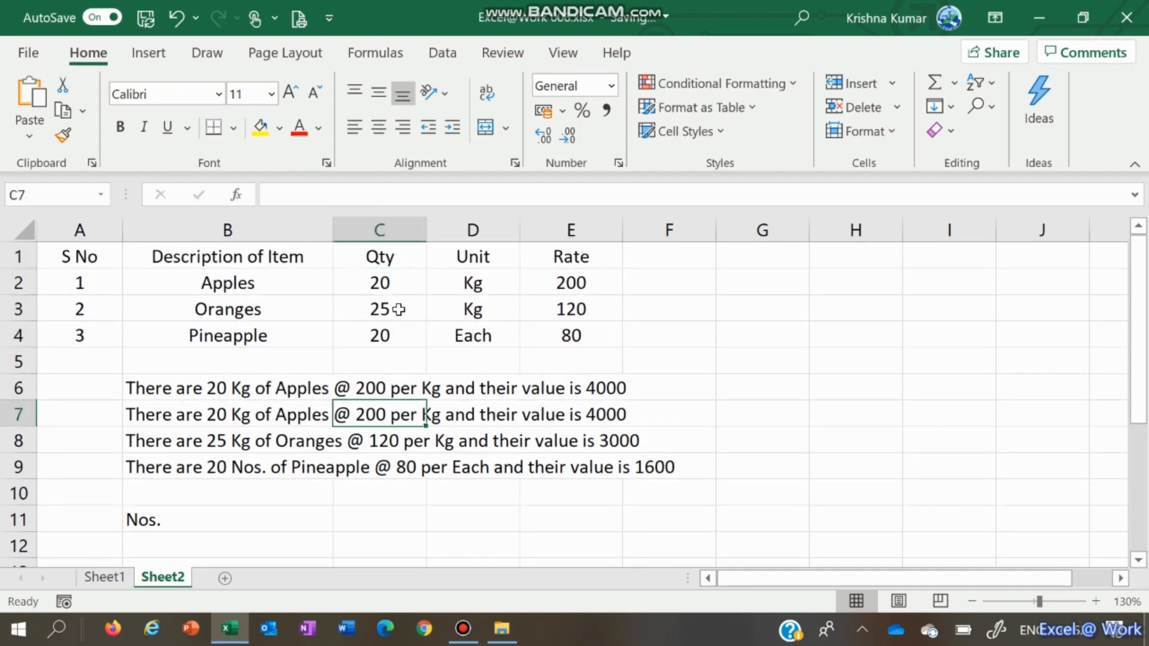
key(Left)
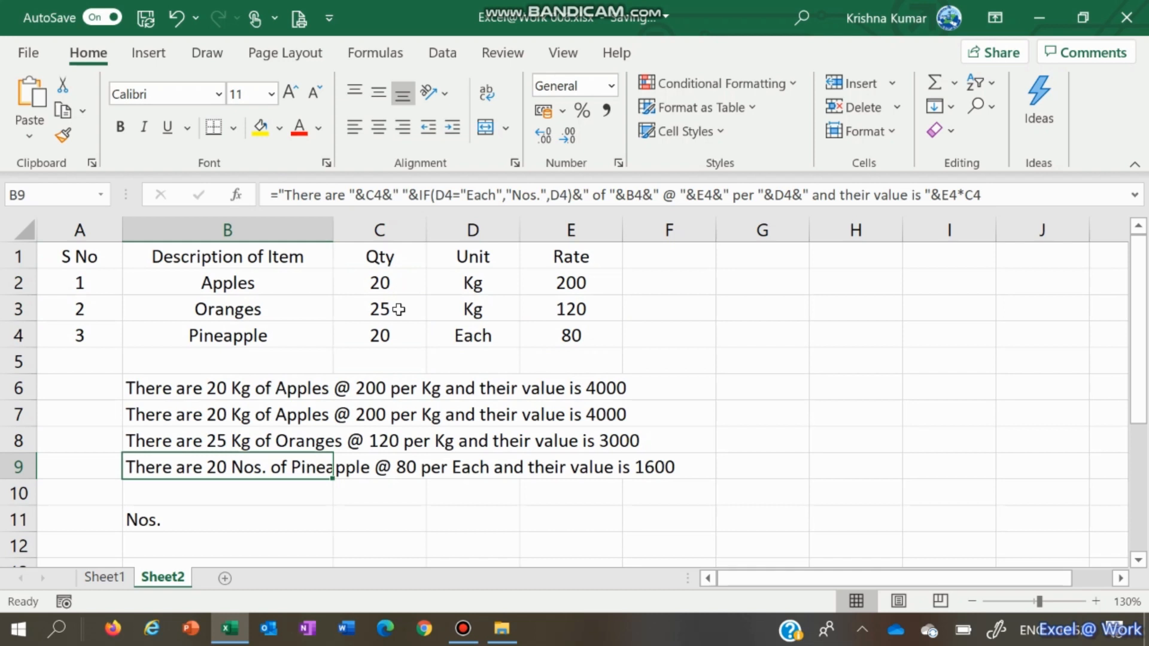
key(Up)
key(Up)
key(Up)
key(Up)
key(Down)
key(Down)
key(Down)
key(Down)
- Set the Pineapple quantity in C4 to 1
key(Up)
key(Up)
key(Up)
key(Up)
key(Up)
key(Right)
key(F2)
key(BackSpace)
key(Delete)
text(1)
key(Return)
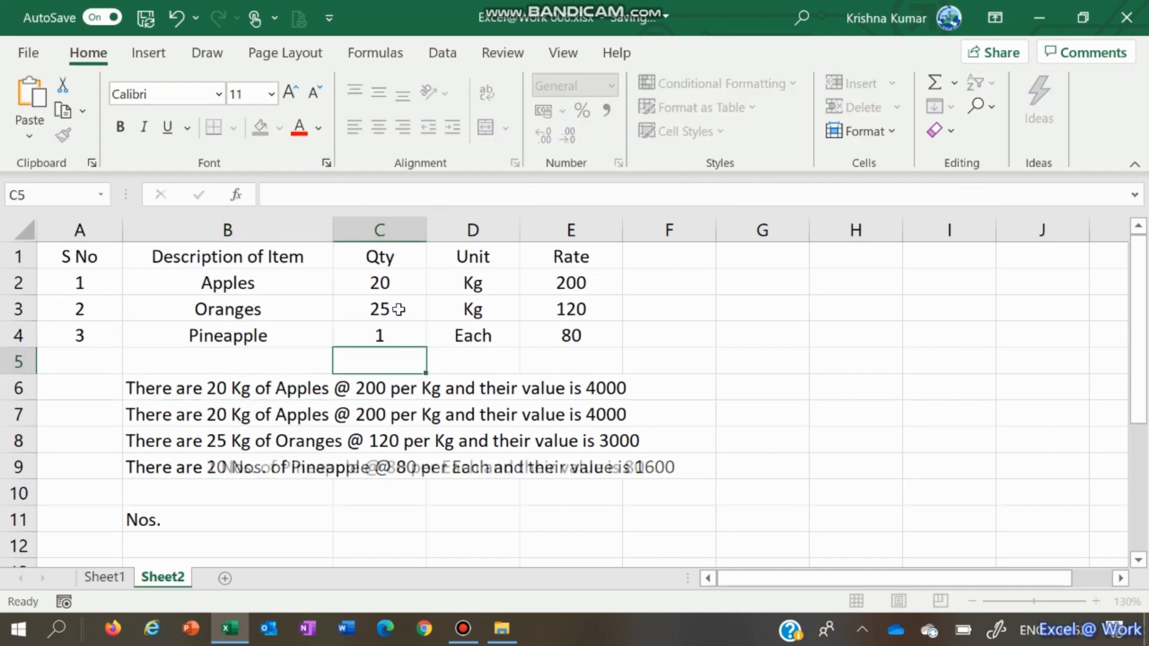
- Check how the sentence in B9 words a single Pineapple, comparing it with the other sentences and the quantity in C4
key(Down)
key(Left)
key(Down)
key(Down)
key(Down)
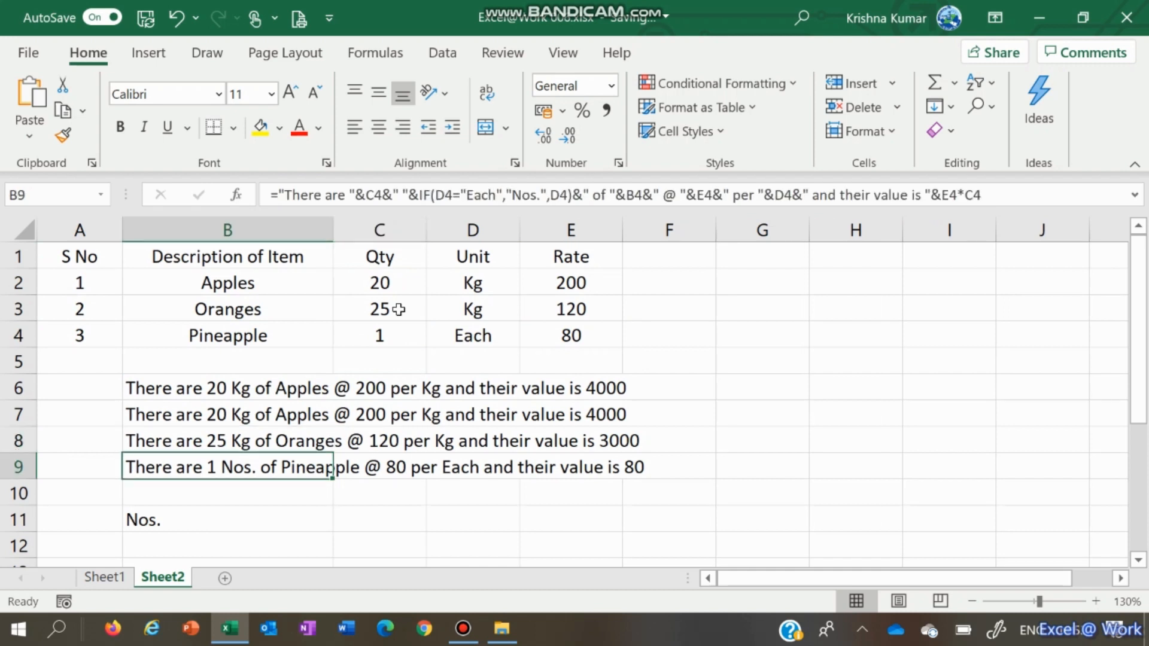
key(Up)
key(Up)
key(Down)
key(Down)
key(Up)
key(Up)
key(Up)
key(Up)
key(Up)
key(Right)
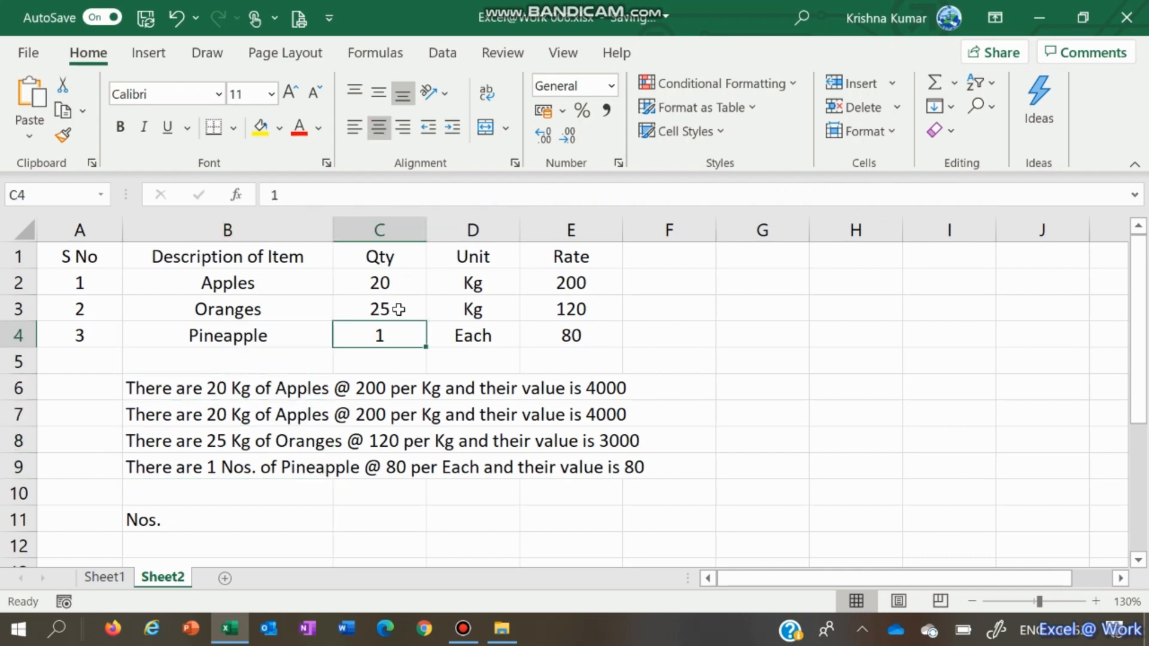
- Compare the item description in B4 and its quantity with the Pineapple wording used in B9
key(Left)
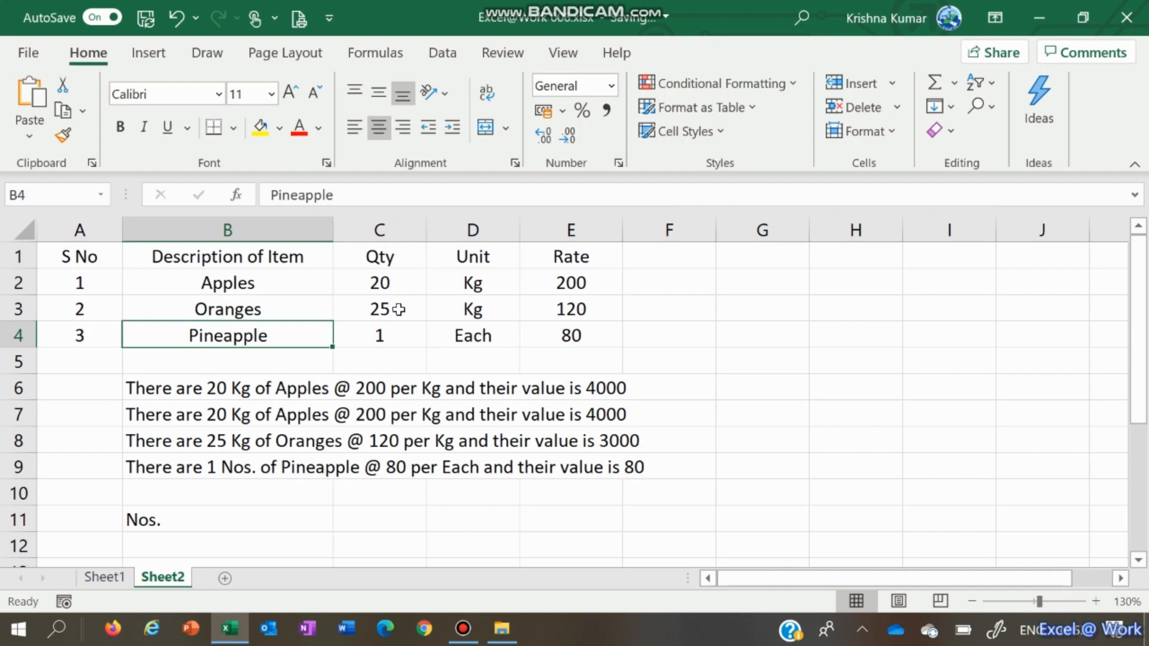
key(Down)
key(Down)
key(Down)
key(Down)
key(Down)
key(Up)
key(Up)
key(Up)
key(Up)
key(Up)
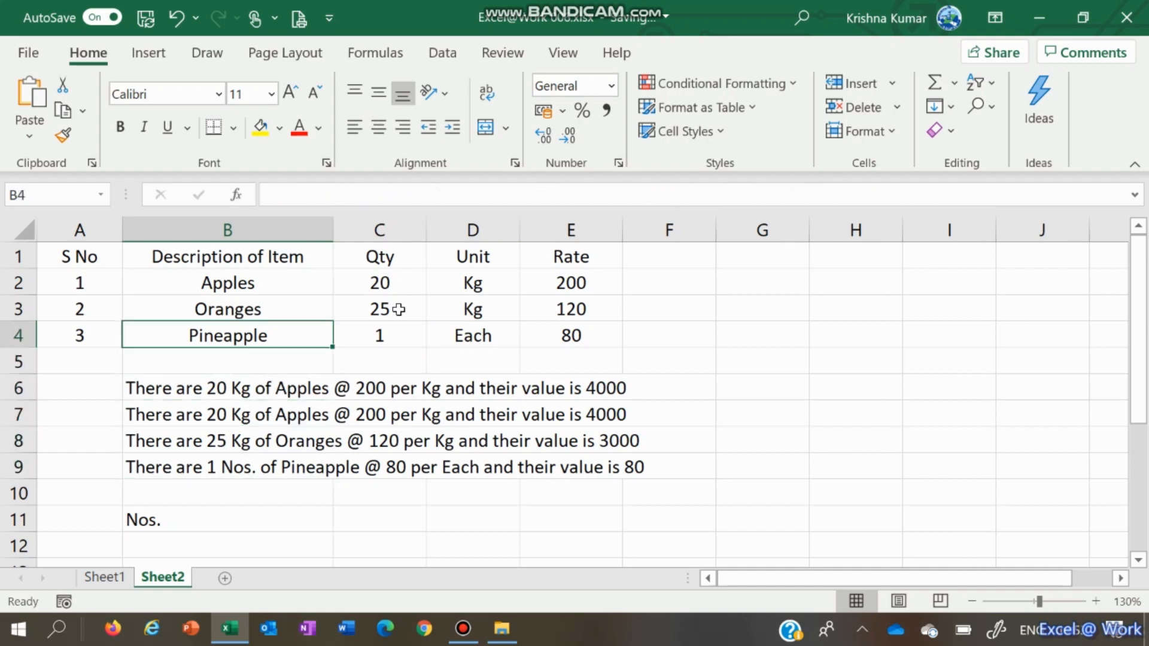
key(Right)
key(Left)
- Try an incomplete IF formula in B12 that tests C4>1, accepting the proposed correction =IF(C4>1,"")
key(Down)
key(Down)
key(Down)
key(Down)
key(Down)
key(Down)
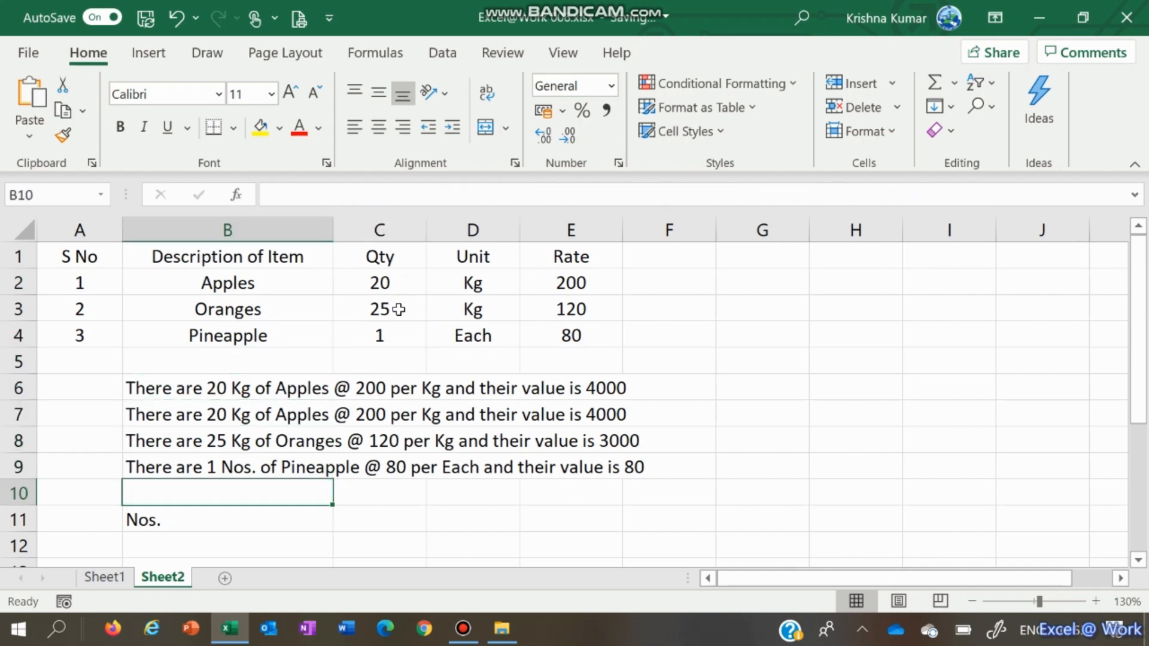
key(Down)
key(Down)
text(=i)
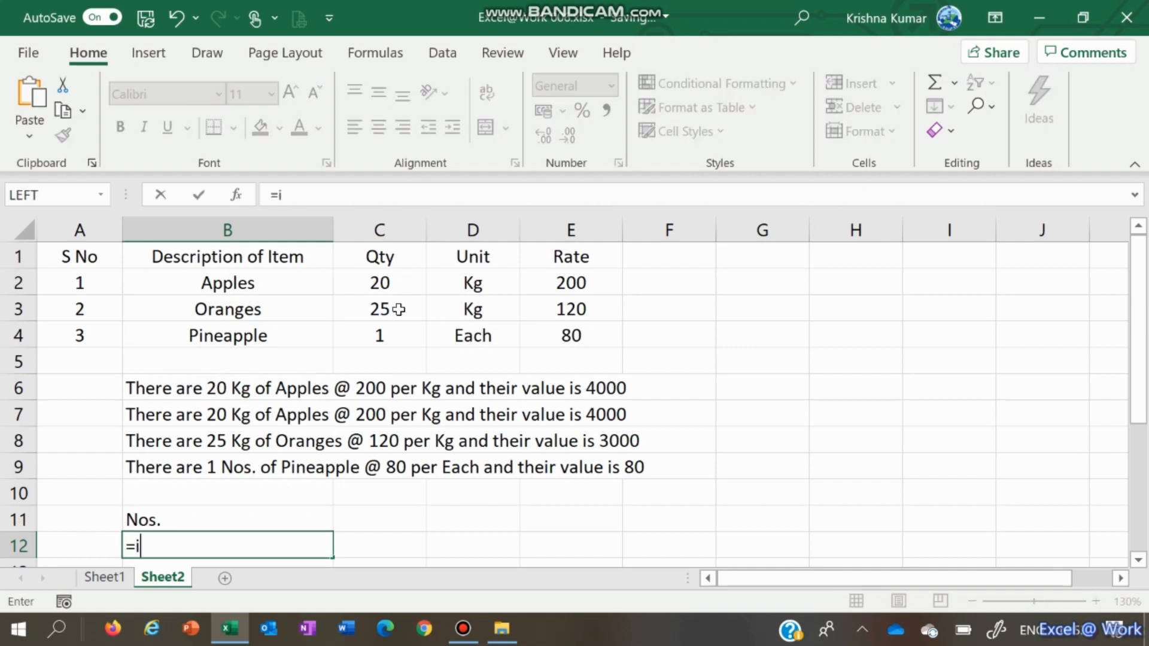
text(f()
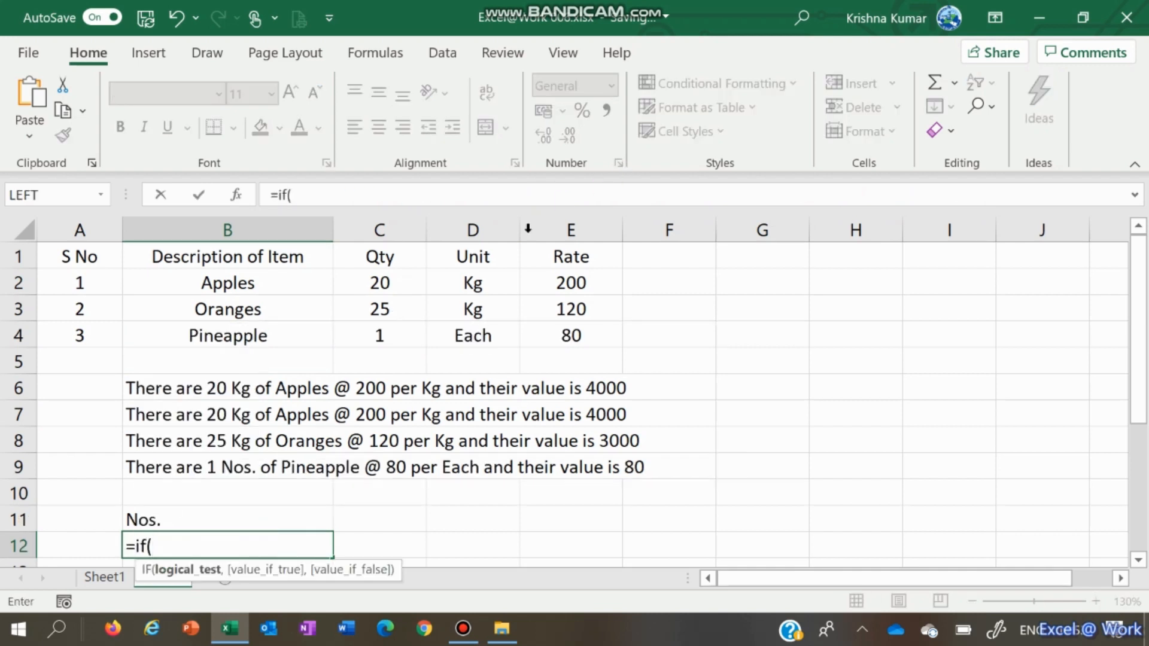
click(398, 327)
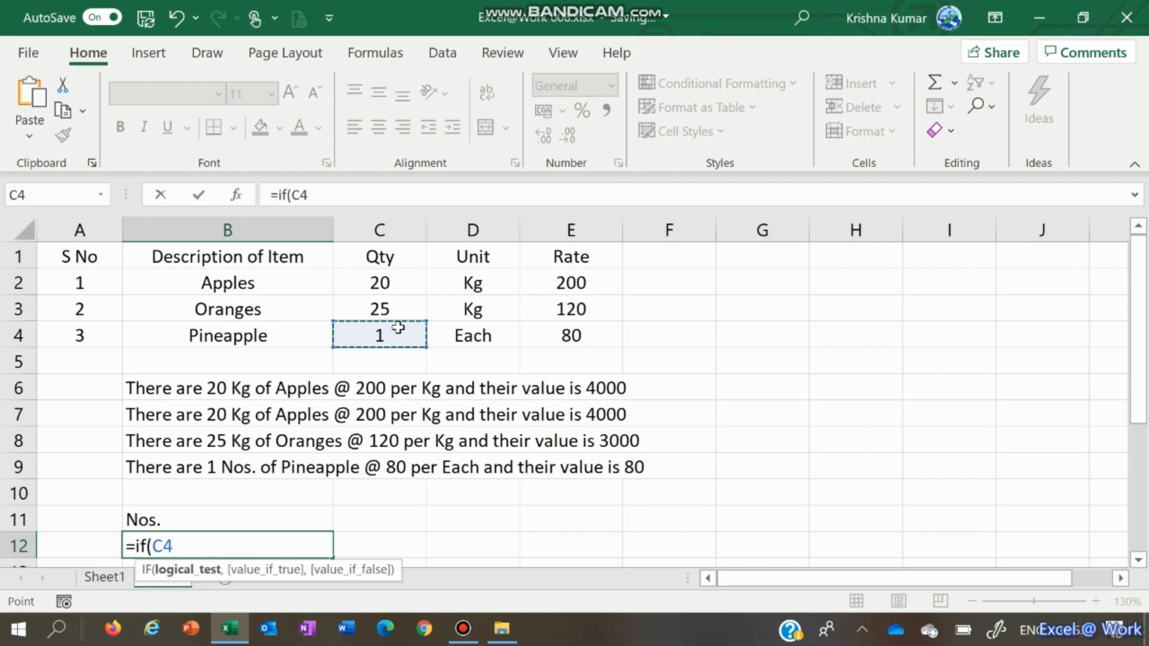
text(>1)
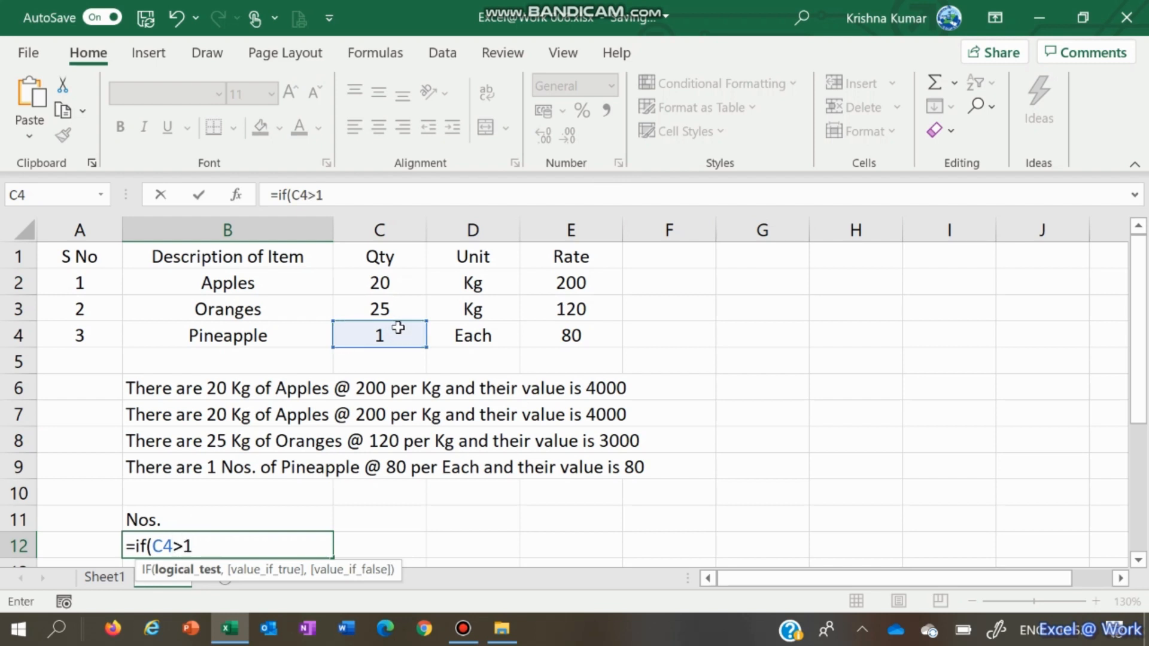
text(, ")
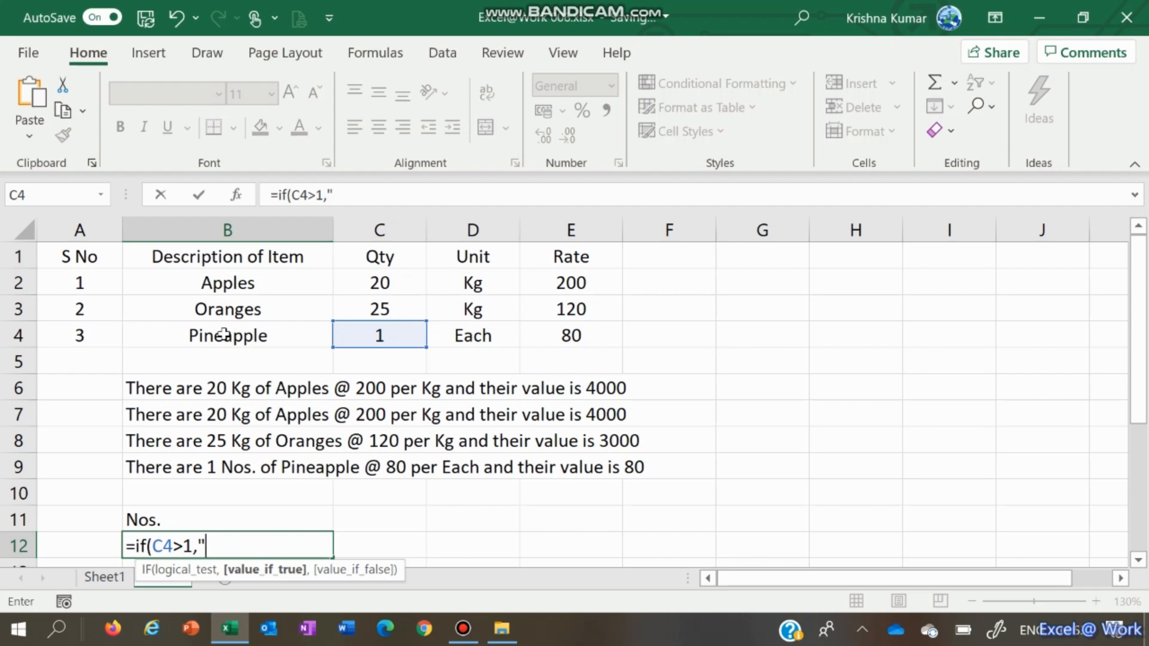
key(Return)
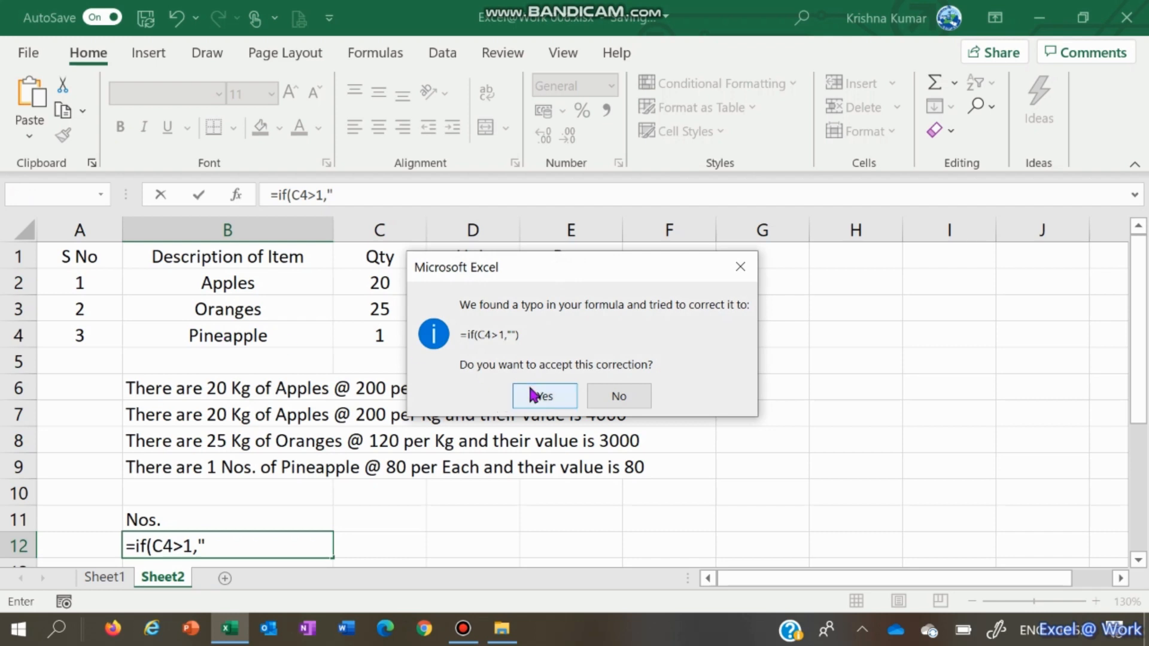
click(533, 395)
- Replace the formula in B12 with =IF(C4>1,B4&"s",B4) so the item name turns plural for quantities above 1
click(237, 547)
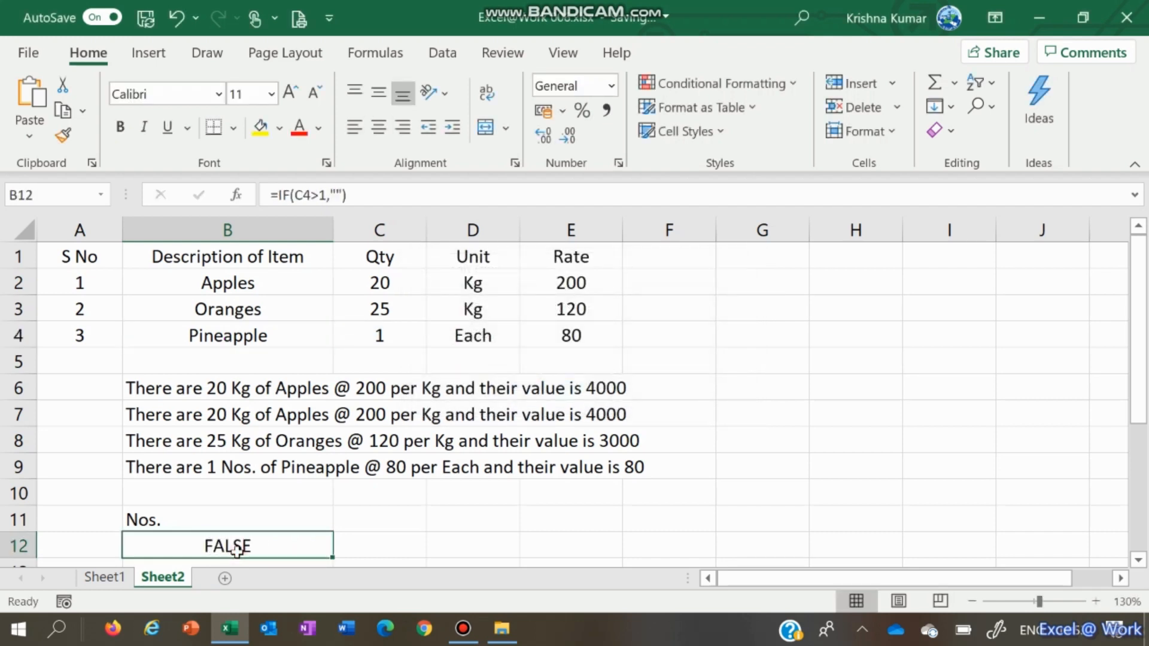
text(=if)
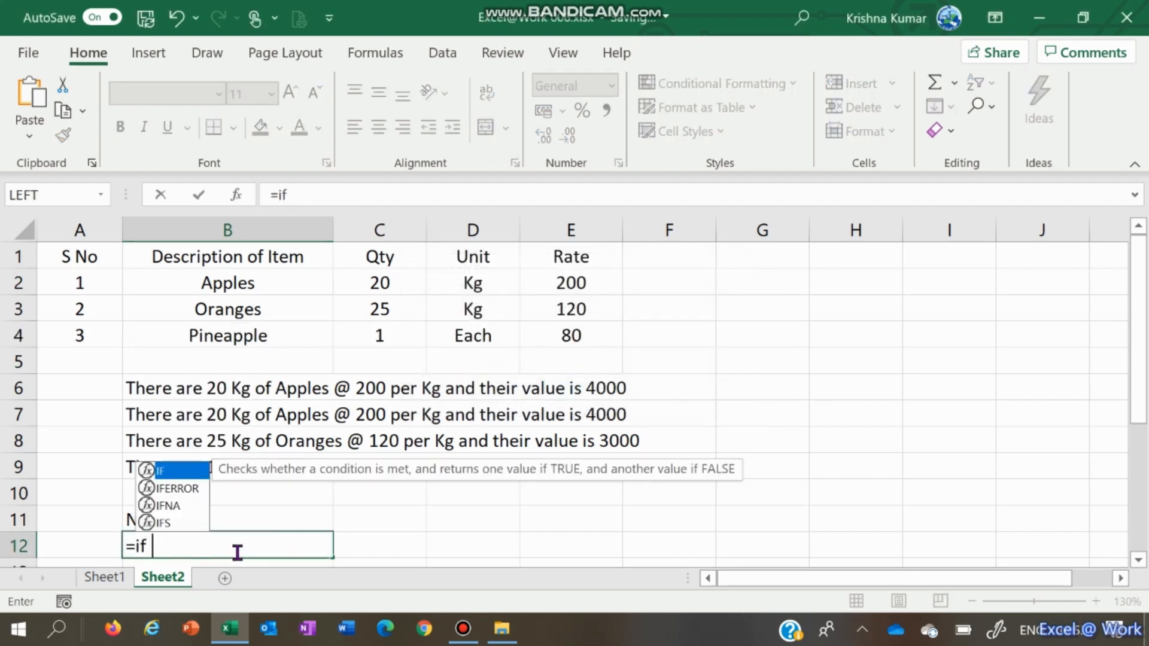
text(()
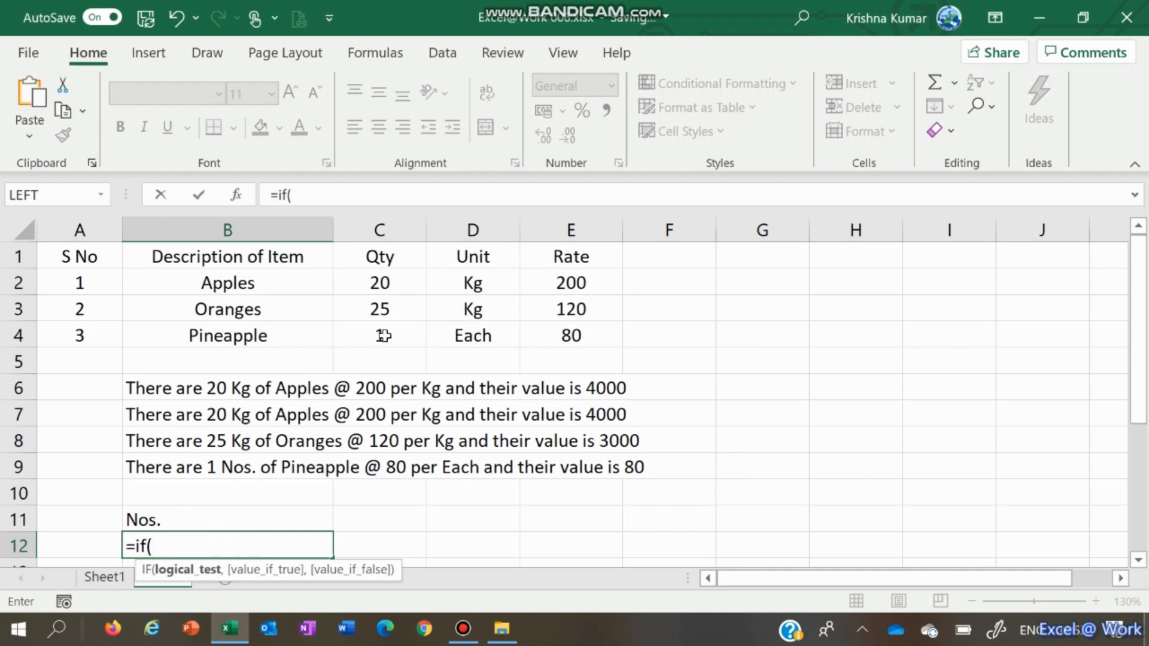
click(384, 335)
text(>1)
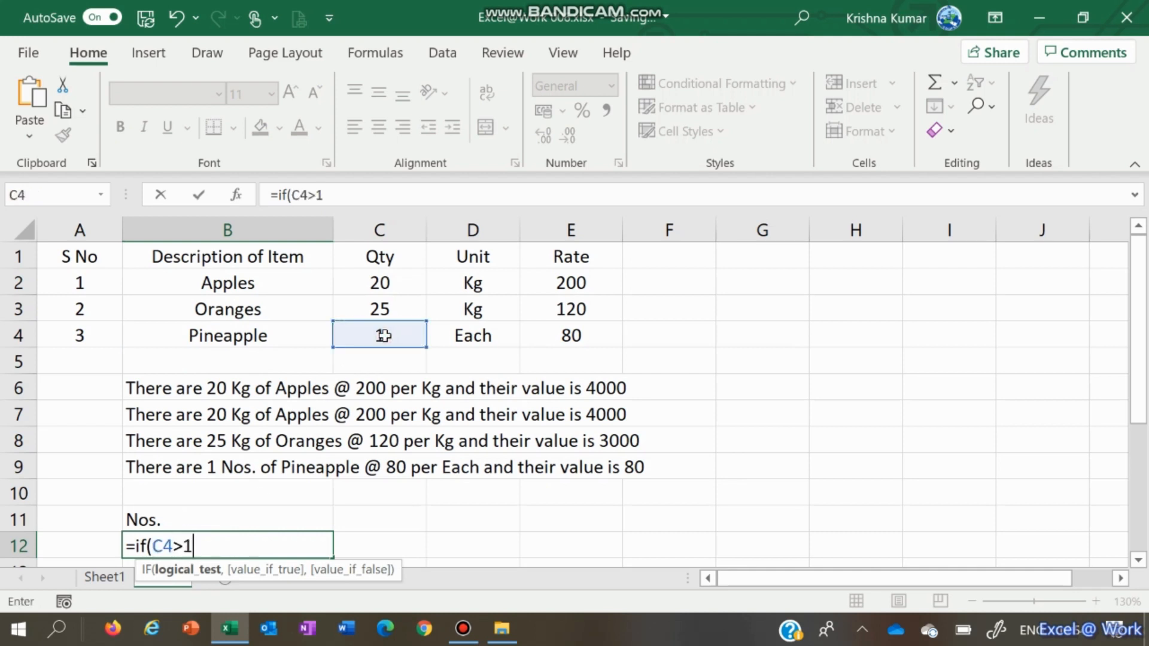
text(,)
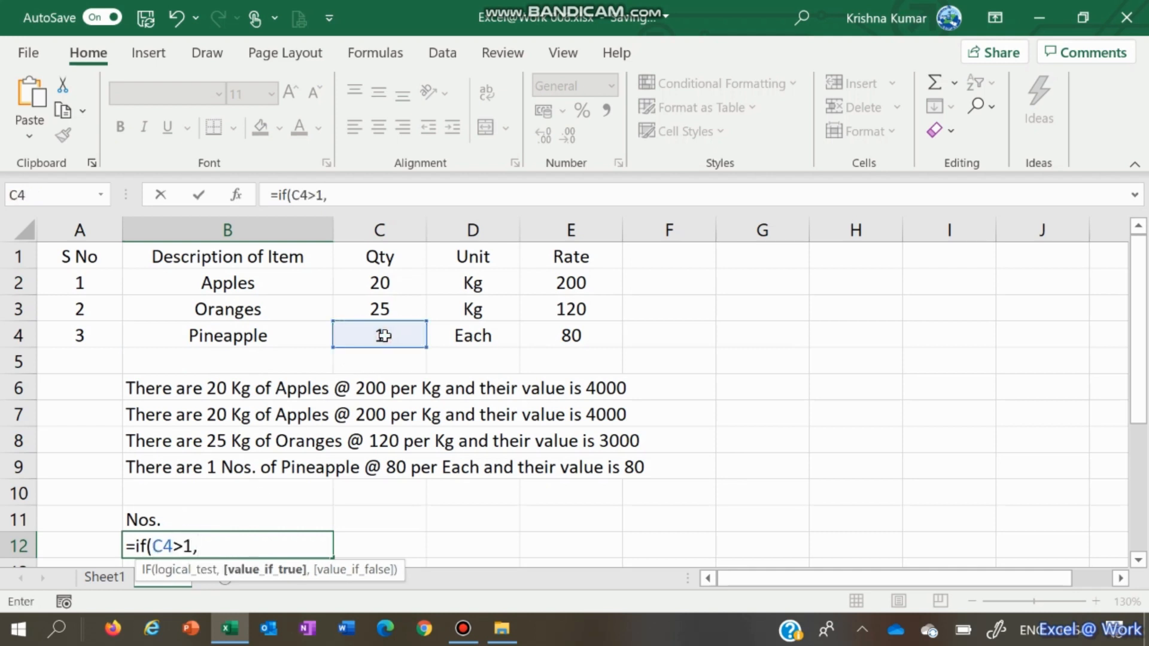
click(279, 336)
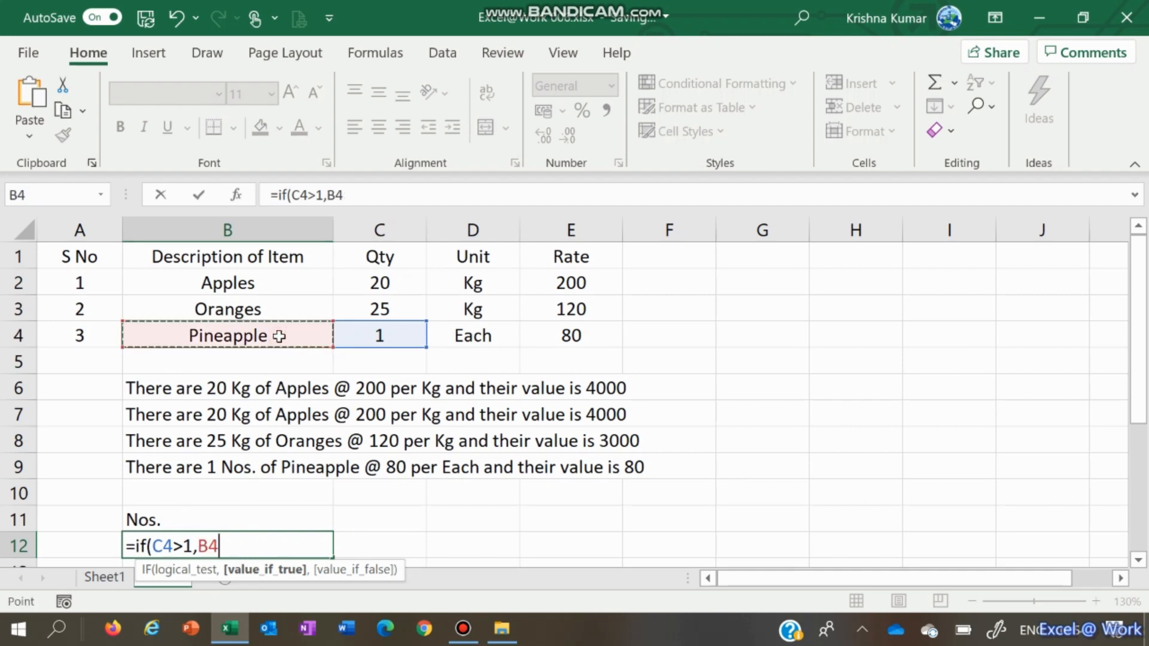
text(&)
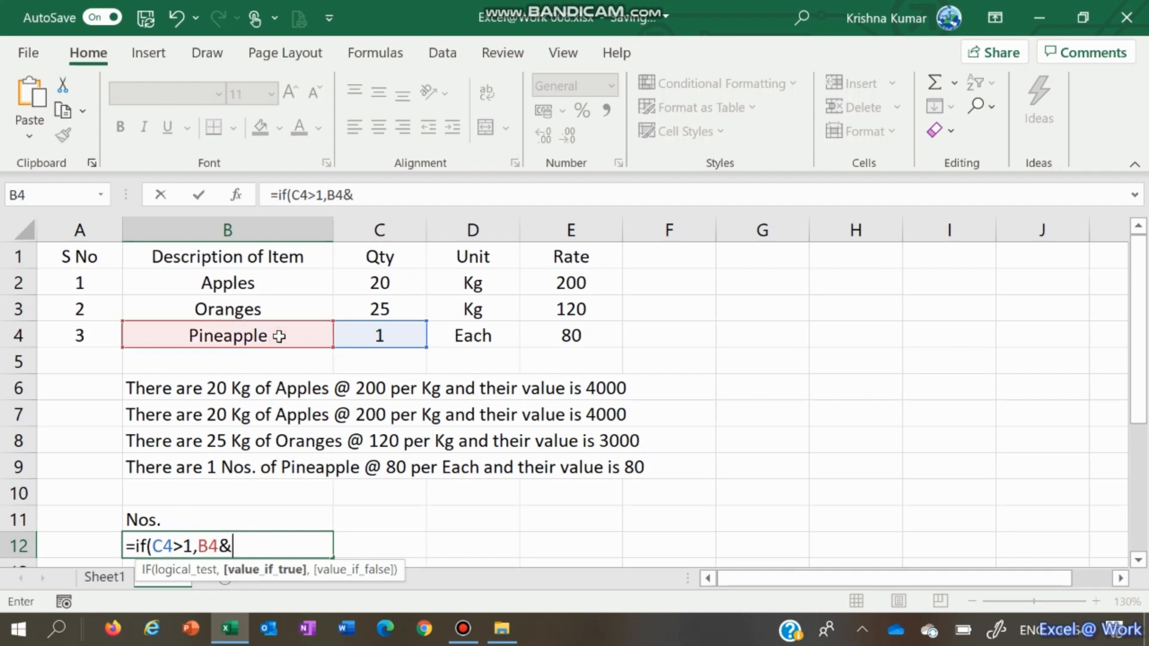
text("s",)
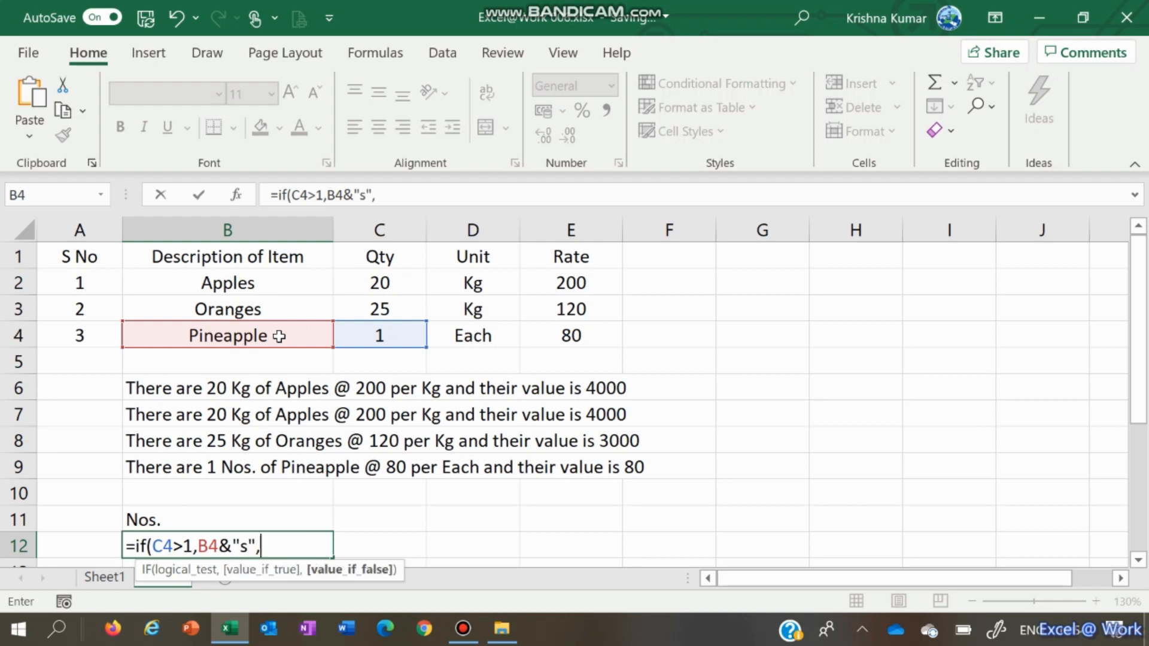
text(b4)
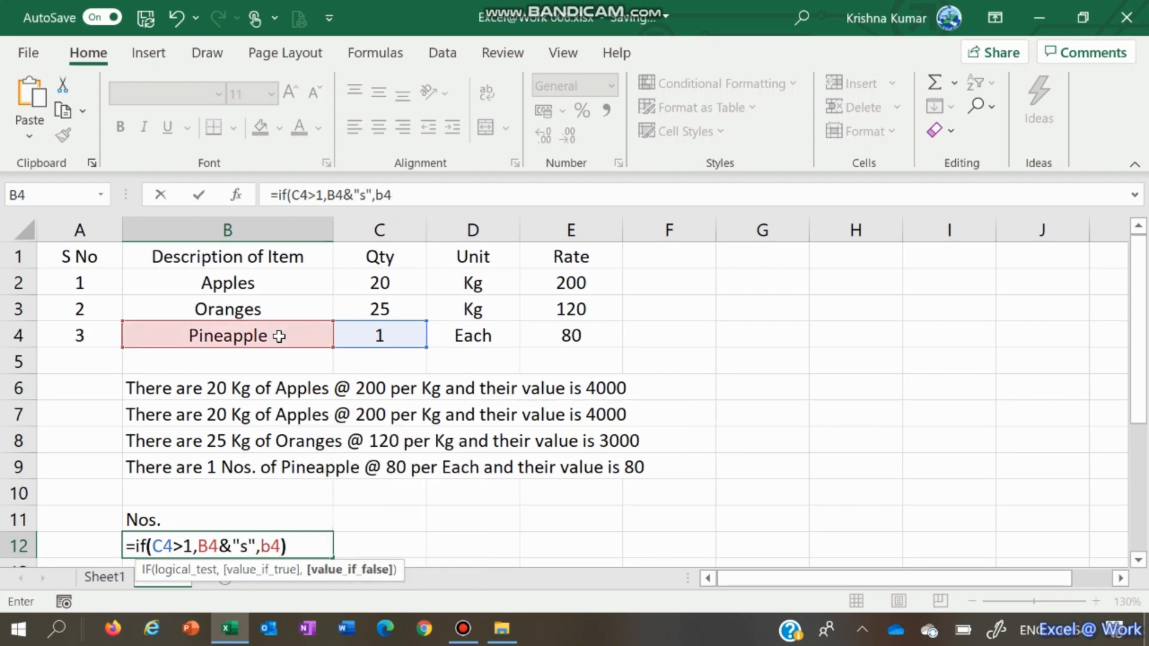
text())
key(Return)
- Change the Pineapple quantity in C4 to 2 to test the plural formula in B12
key(Up)
key(Up)
key(Up)
key(Up)
key(Up)
key(Up)
key(Up)
key(Up)
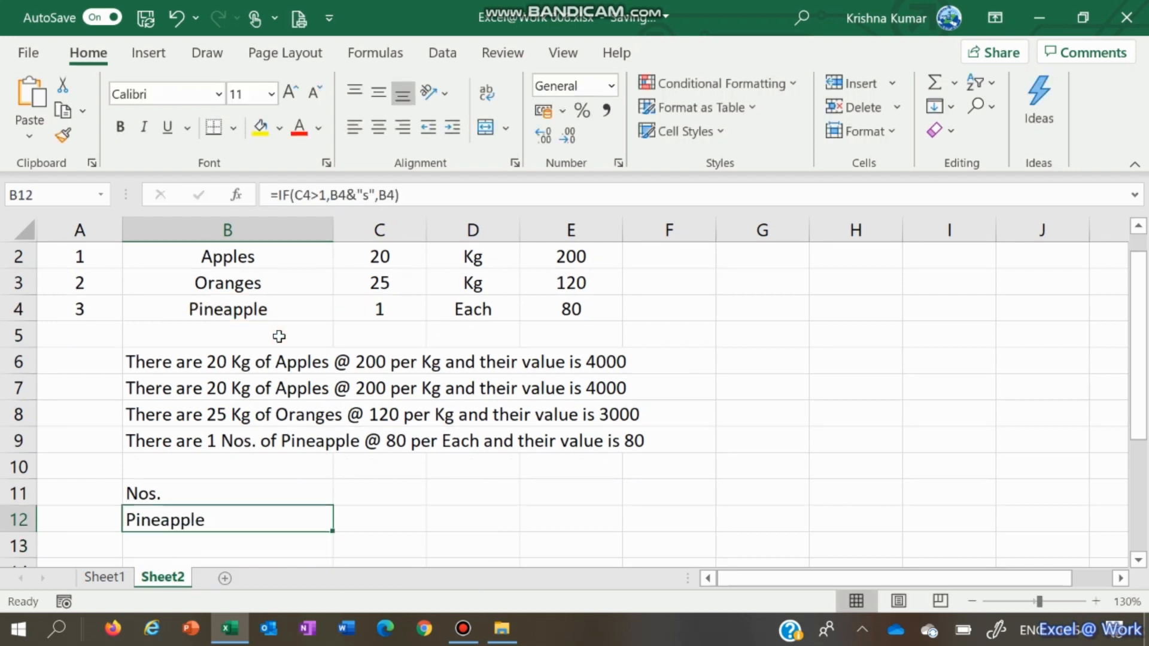
key(Up)
key(Right)
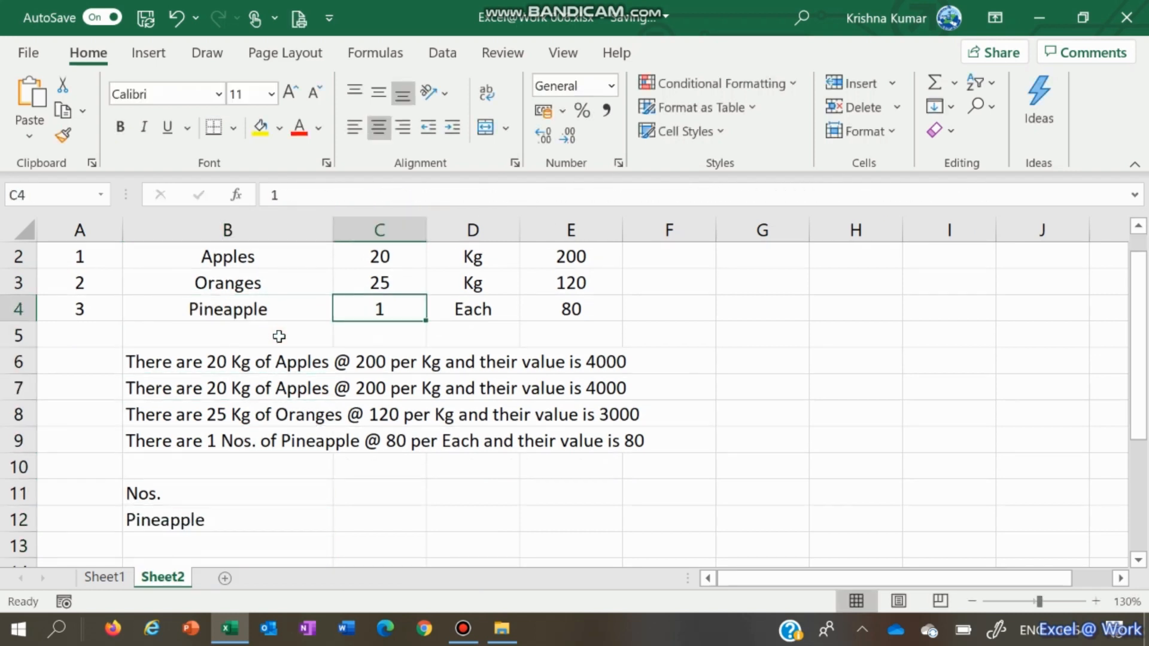
text(2)
key(Return)
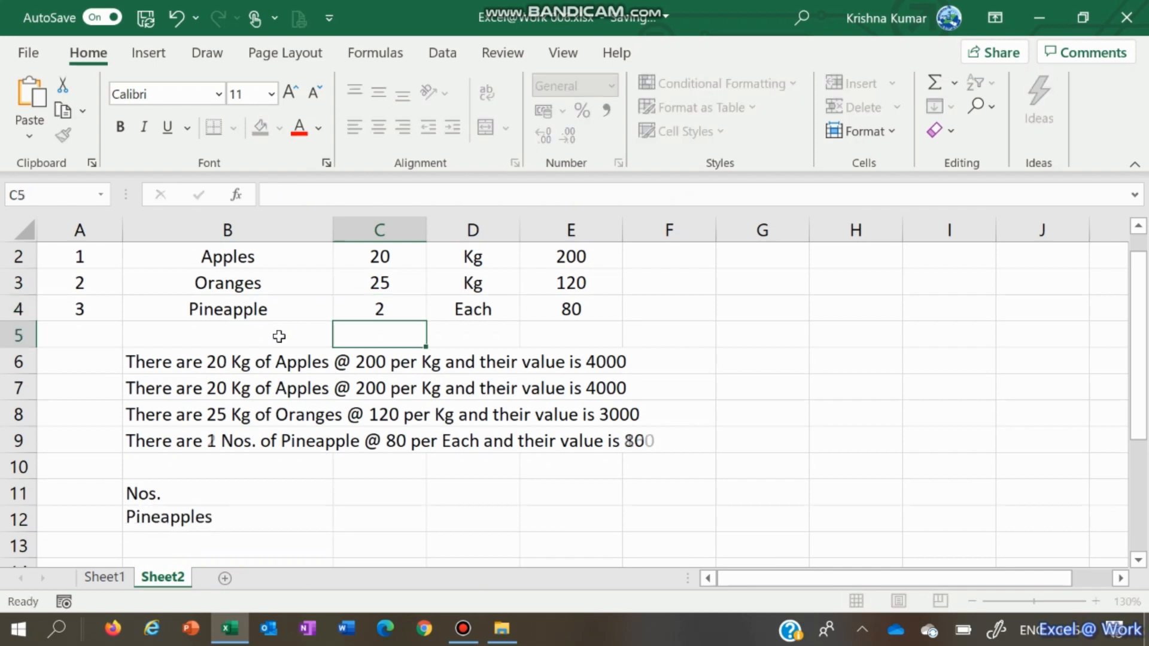
- Test the plural formula with a quantity of 0 in C4, and set the Pineapple quantity to 3
key(Up)
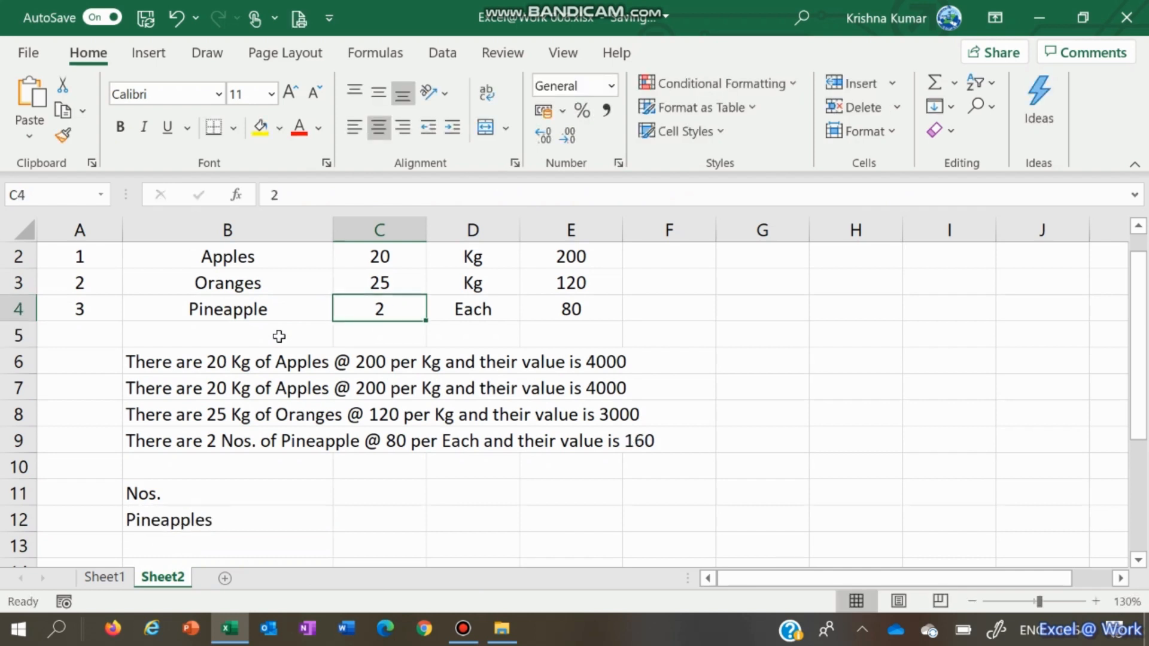
key(Delete)
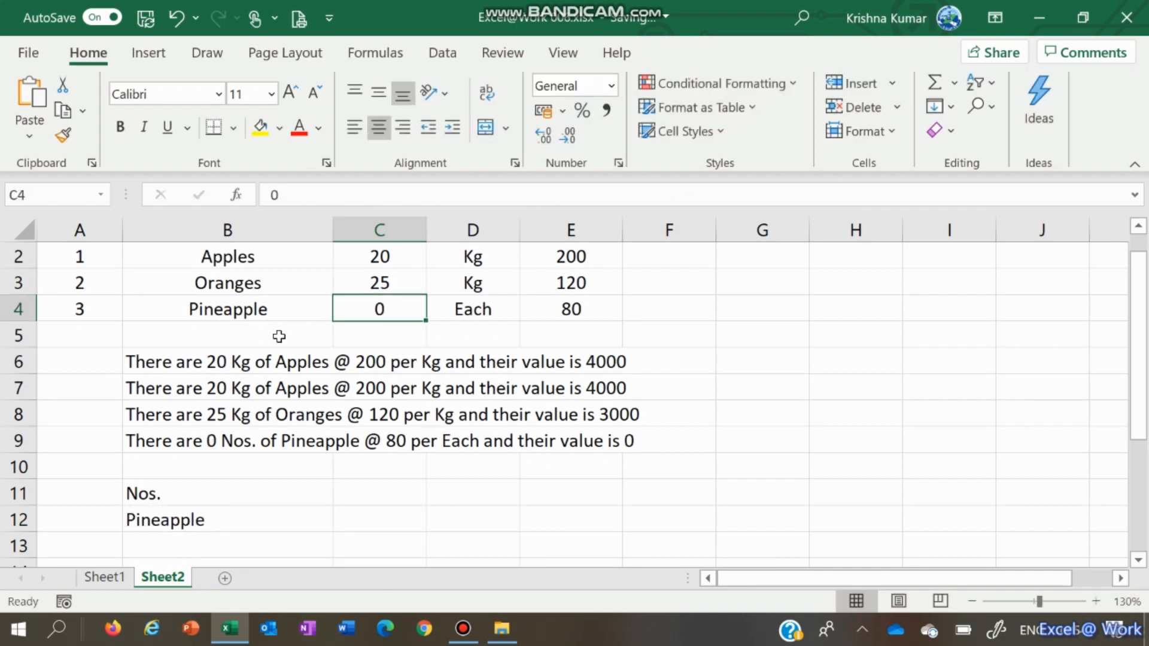
text(3)
key(Return)
- Examine the plural formula in B12 and the Pineapple sentence formula in B9
key(Down)
key(Down)
key(Down)
key(Down)
key(Down)
key(Down)
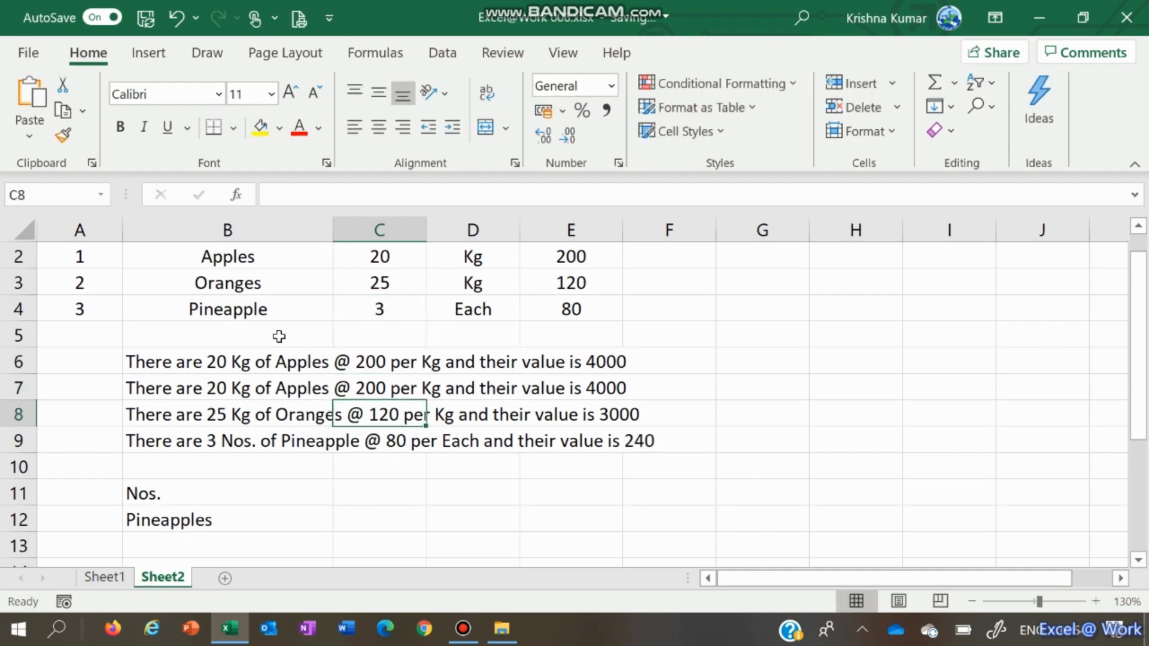
key(Left)
key(Down)
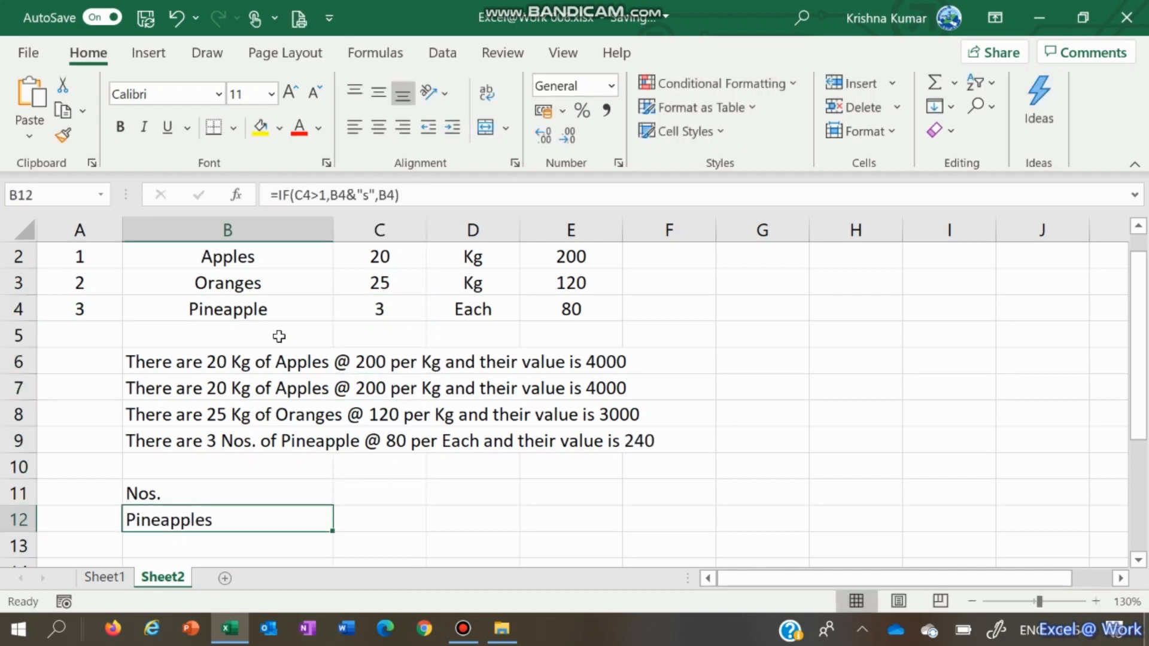
click(293, 441)
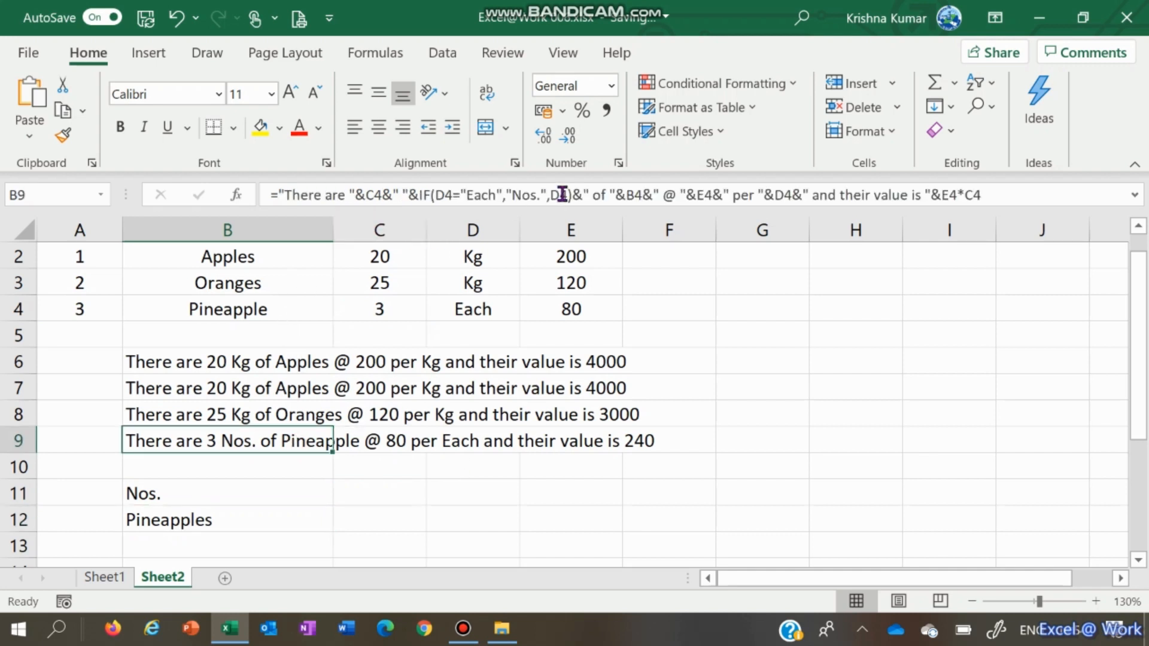
- Copy the expression IF(C4>1,B4&"s",B4) from the formula in B12, without its equals sign
click(156, 514)
key(F2)
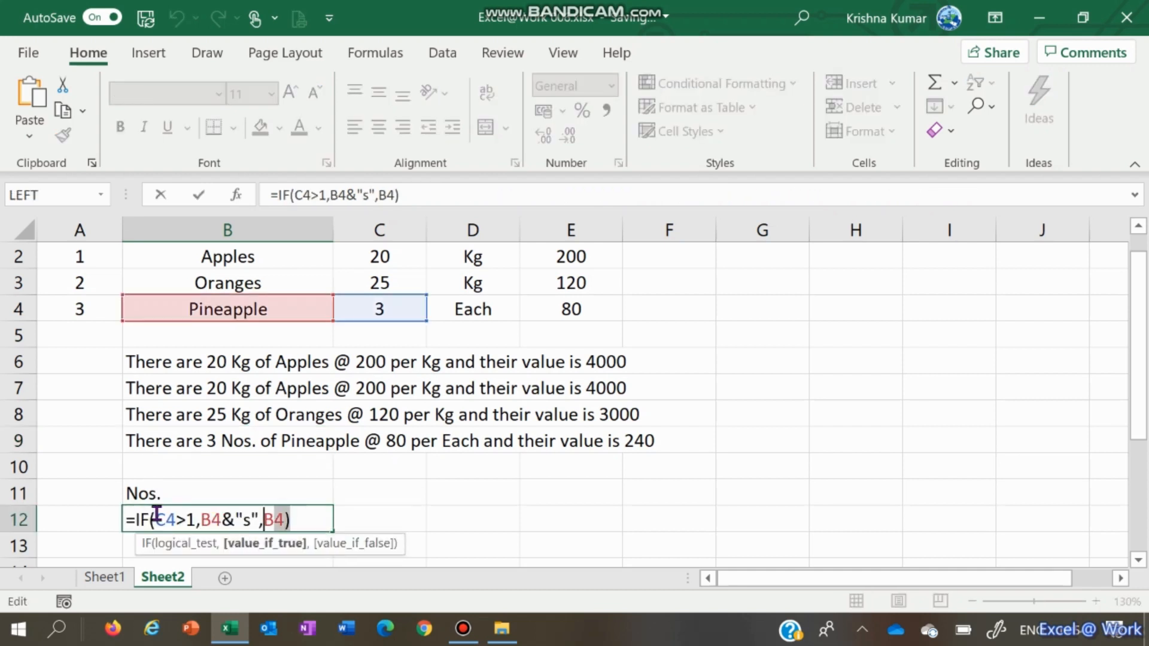
key(shift+Left)
key(shift+Left)
key(shift+Left)
key(shift+Left)
key(shift+Left)
key(shift+Left)
key(shift+Left)
key(shift+Left)
key(shift+Left)
key(shift+Left)
key(shift+Left)
key(shift+Left)
key(shift+Left)
key(shift+Left)
key(shift+Left)
key(ctrl+c)
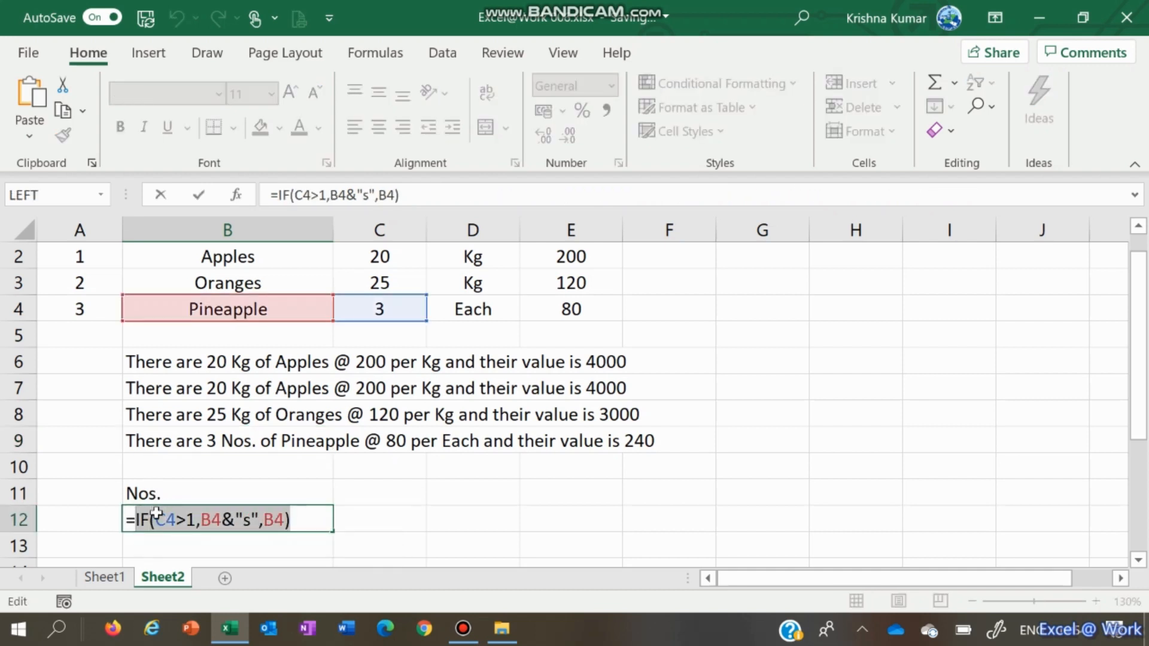
key(Escape)
- Replace the B4 reference in the B9 sentence formula with the copied IF(C4>1,B4&"s",B4)
key(Up)
key(Up)
key(Up)
key(F2)
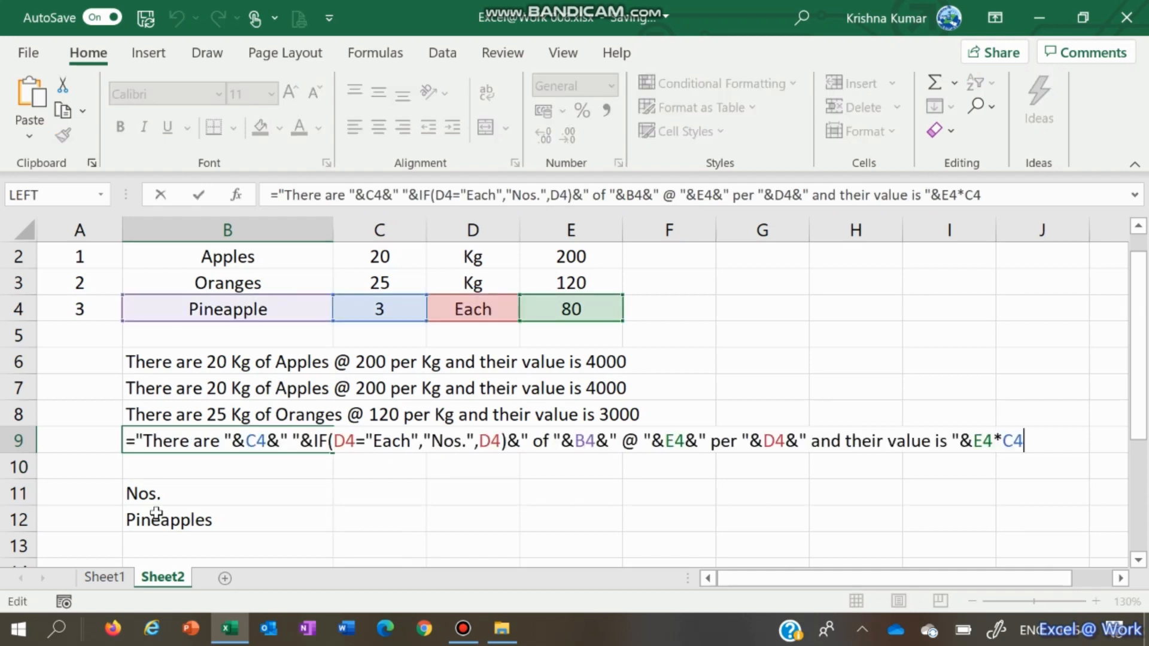
key(Left)
key(Left)
key(Left)
key(Left)
key(Left)
key(Left)
key(Left)
key(Left)
key(Left)
key(Left)
key(Left)
key(Left)
key(Left)
key(Left)
key(Left)
key(Left)
key(Left)
key(Left)
key(Left)
key(Left)
key(Left)
key(Left)
key(Left)
key(Left)
key(Left)
key(Left)
key(Left)
key(Left)
key(Left)
key(Left)
key(Left)
key(Left)
key(Left)
key(Left)
key(Left)
key(Left)
key(Left)
key(Left)
key(Left)
key(Left)
key(shift+Right)
key(shift+Right)
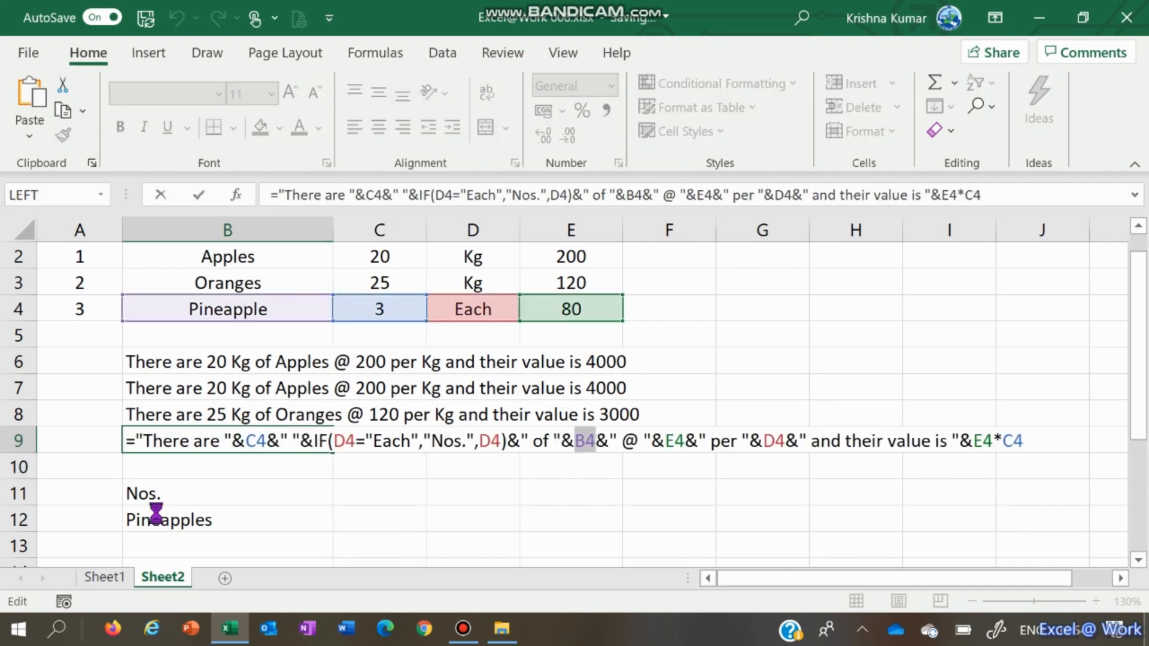
key(ctrl+v)
key(Return)
key(Up)
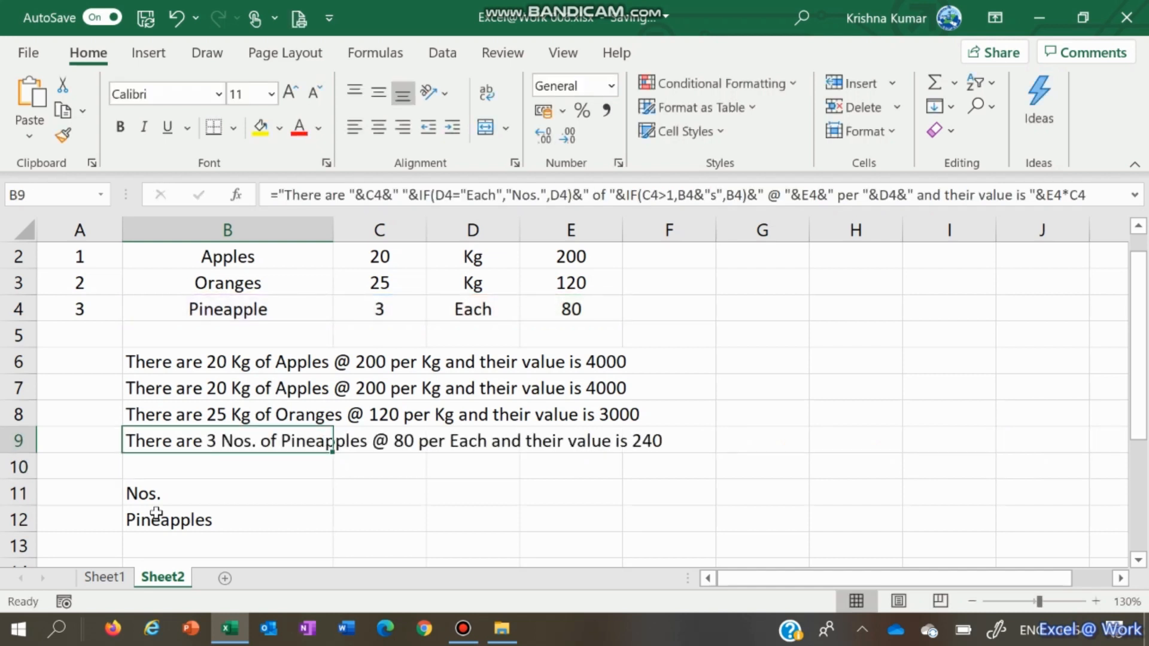
- Change the Pineapple quantity in C4 to 1 to test the sentence in B9
key(Up)
key(Up)
key(Up)
key(Up)
key(Up)
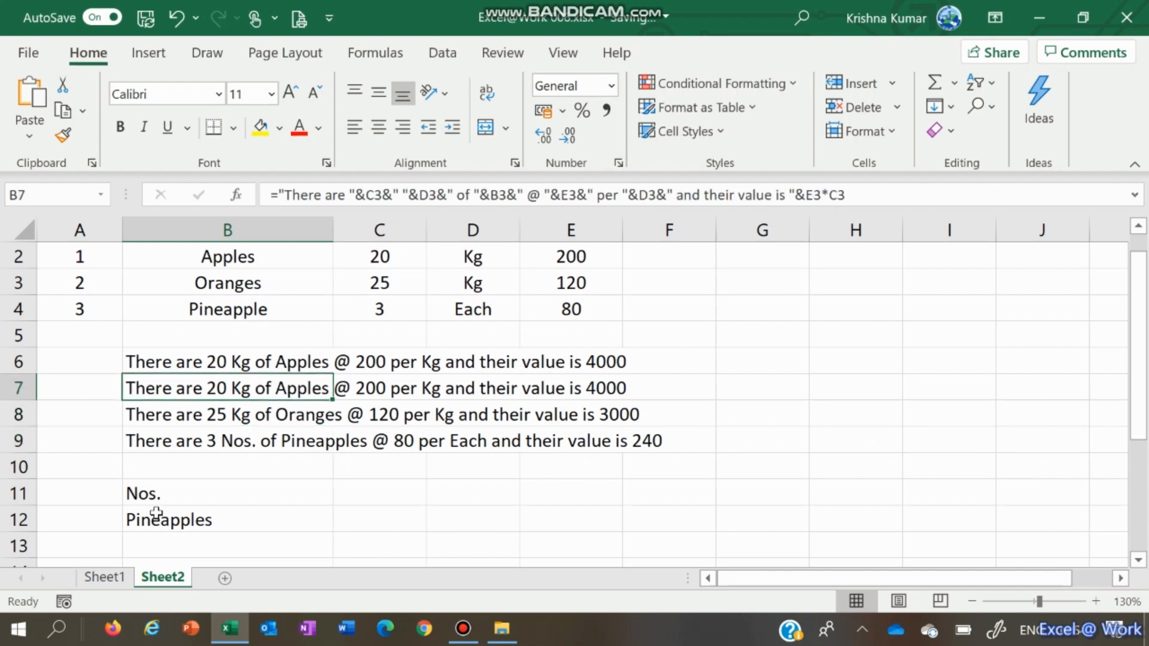
key(Right)
key(F2)
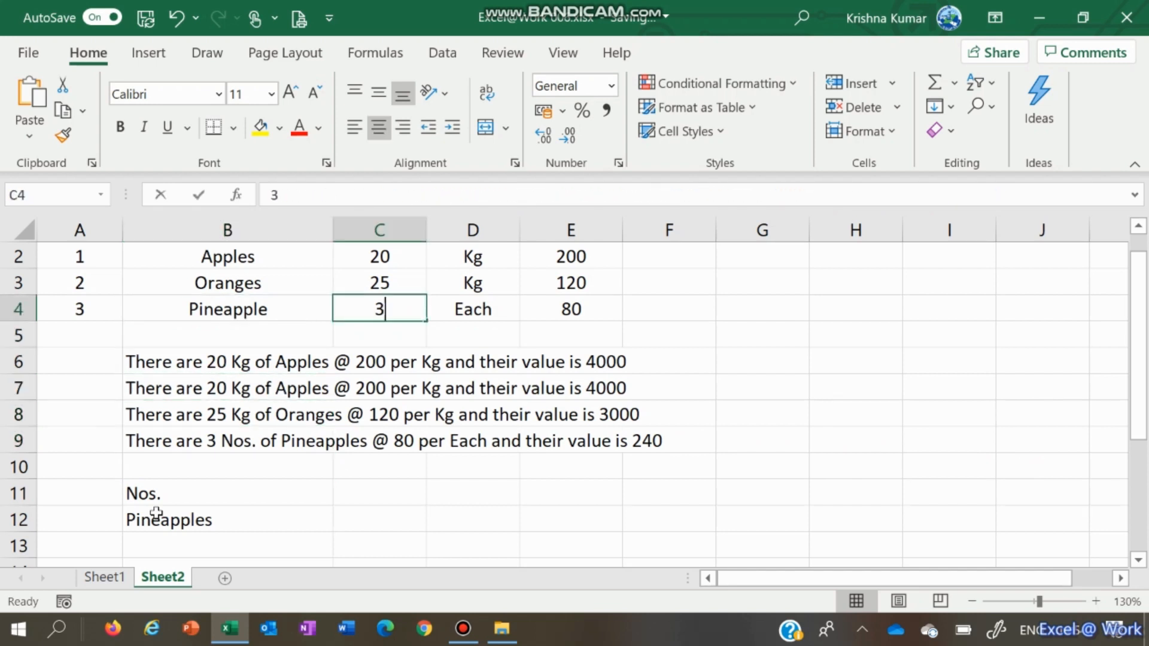
key(BackSpace)
text(1)
key(Return)
key(Down)
key(Down)
key(Down)
key(Left)
key(Down)
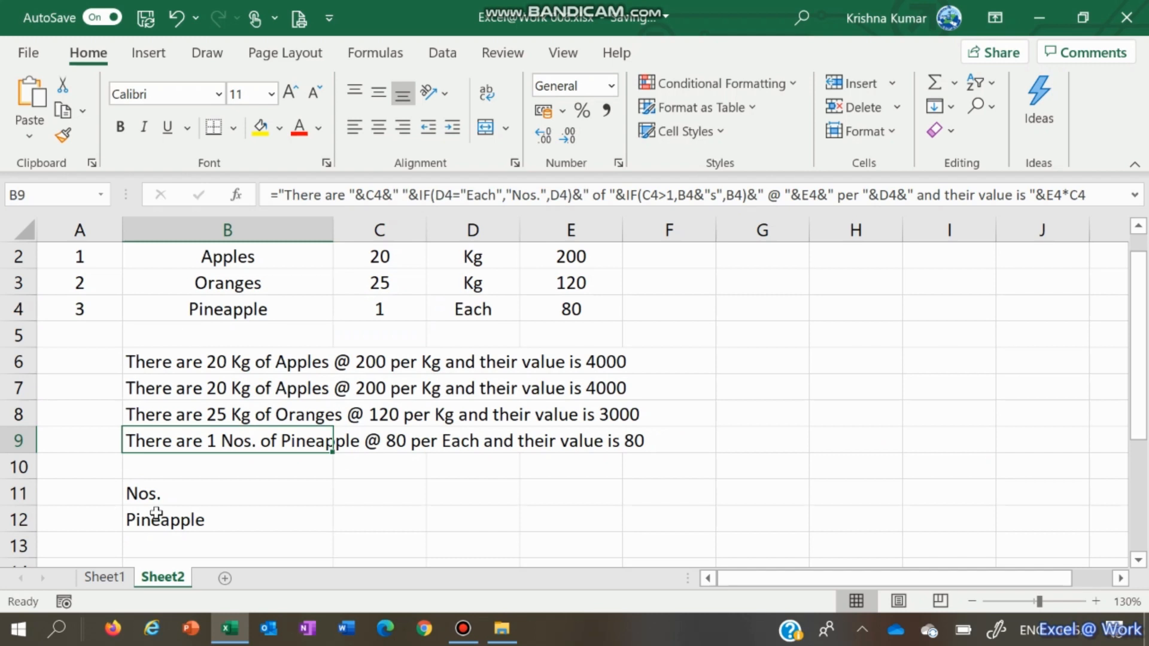
- Examine the unit formula in B11 and the IF functions inside the B9 sentence formula
key(Down)
key(Down)
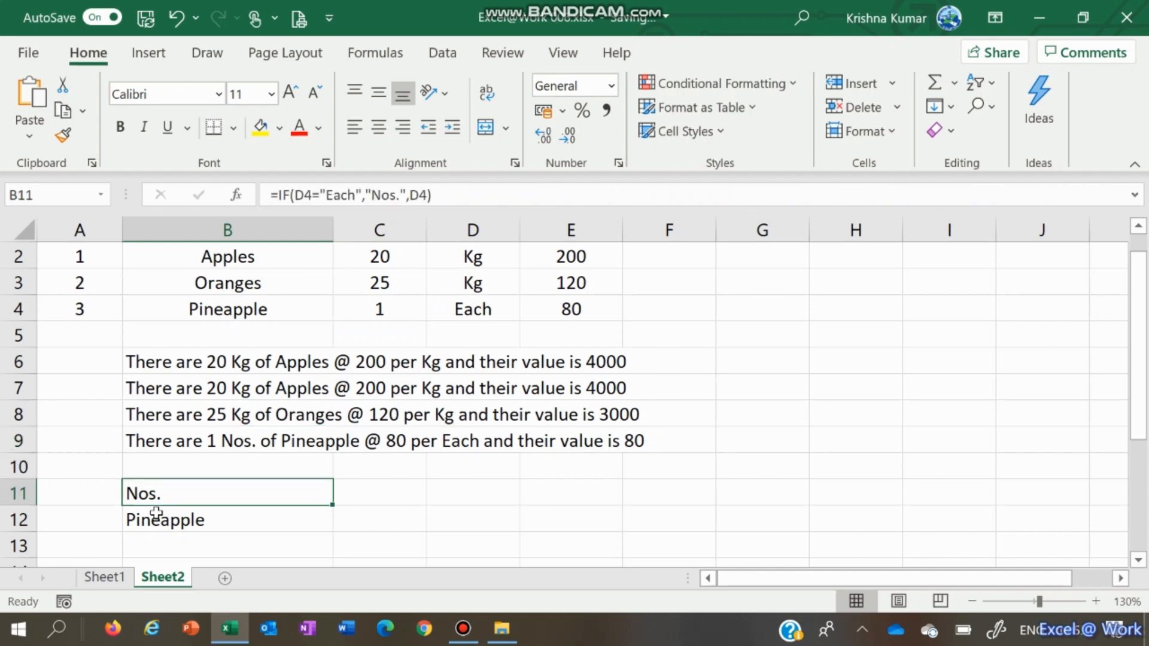
key(Up)
key(Up)
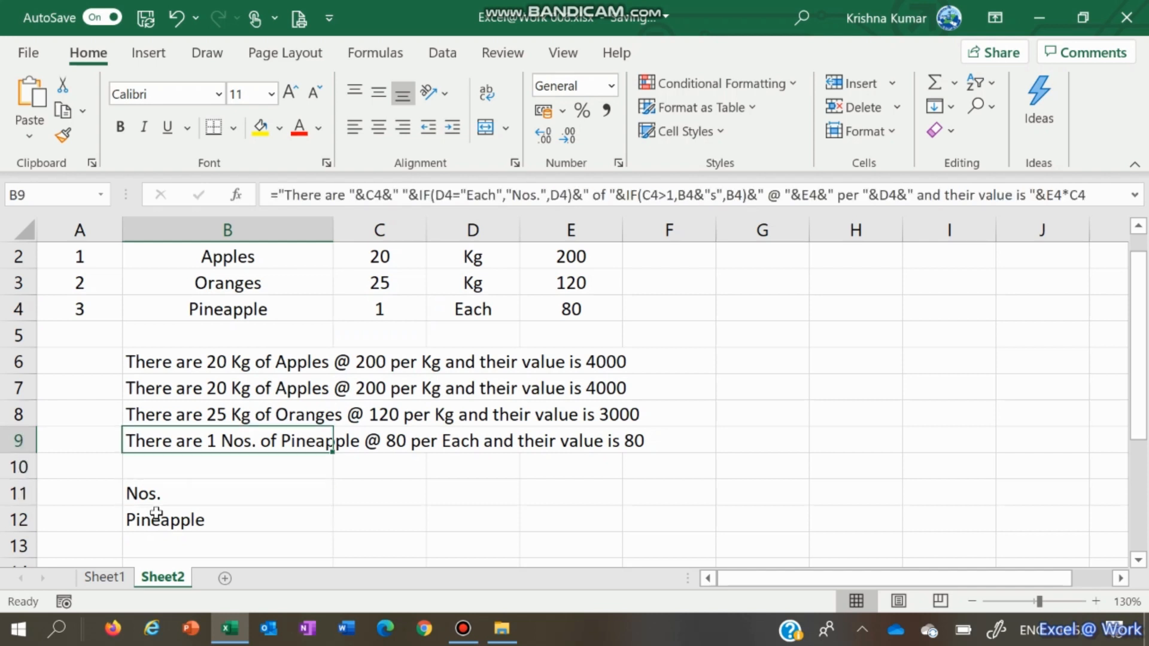
key(F2)
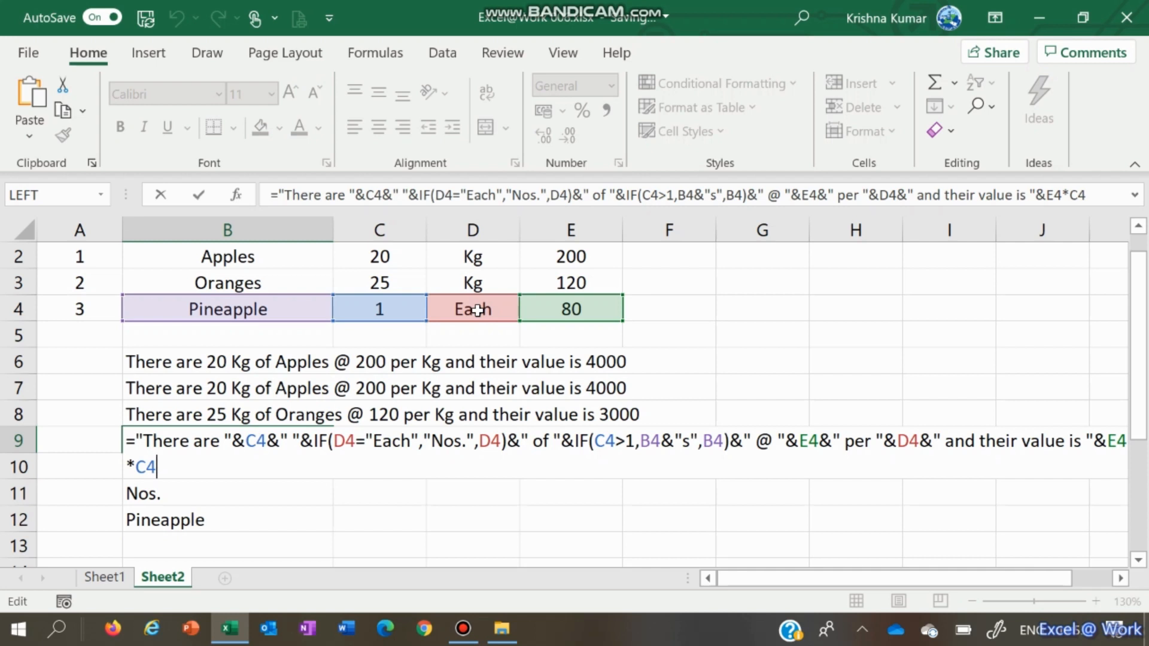
key(Escape)
- Insert a nested IF with the condition C4>1 before "Nos." in the B11 formula
key(Down)
key(Down)
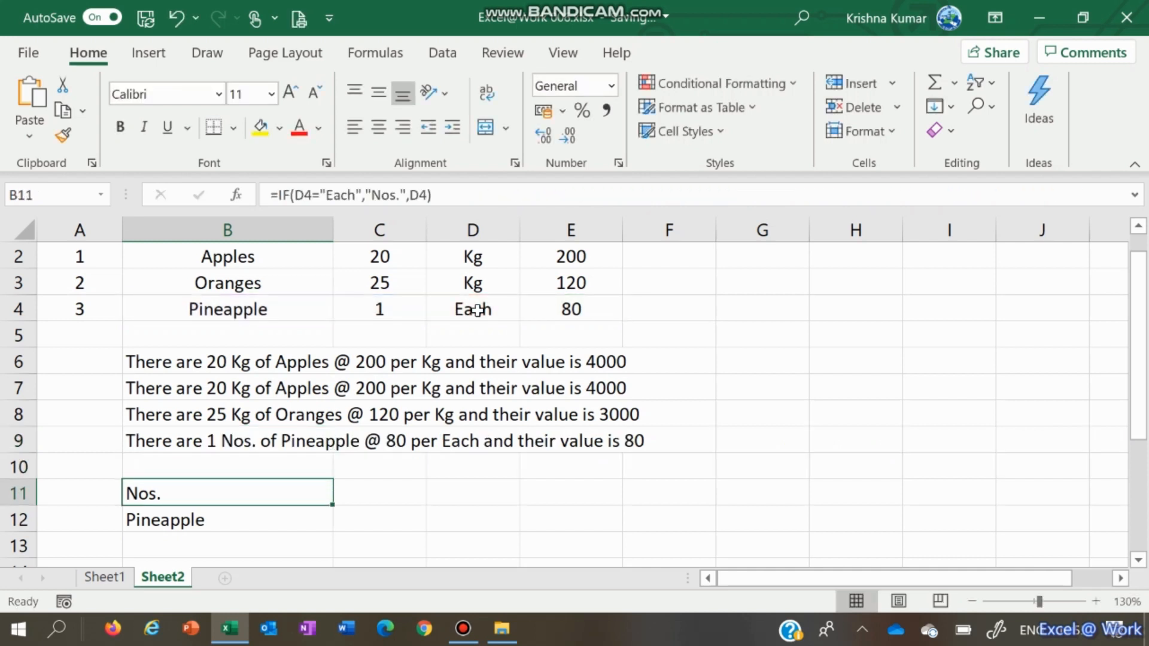
key(F2)
key(Left)
key(Left)
key(Left)
key(Left)
key(Left)
key(Left)
key(Left)
key(Left)
key(Left)
key(Left)
key(Left)
key(Left)
key(Left)
key(Left)
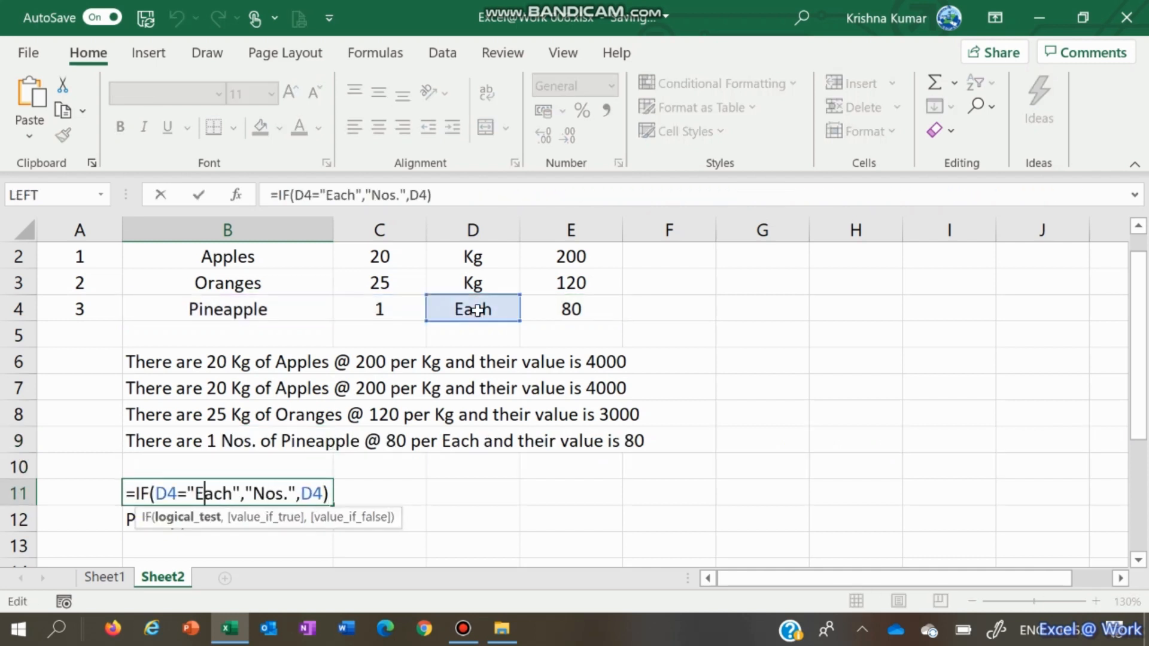
key(Right)
key(Right)
key(Right)
key(Right)
key(Right)
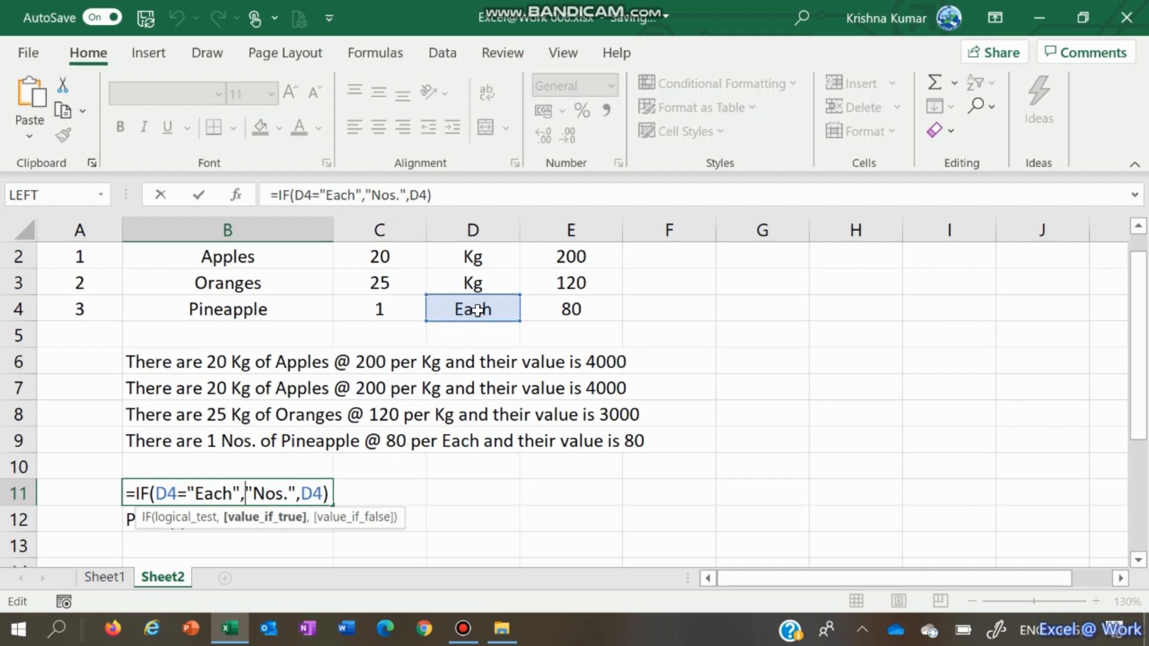
text(if()
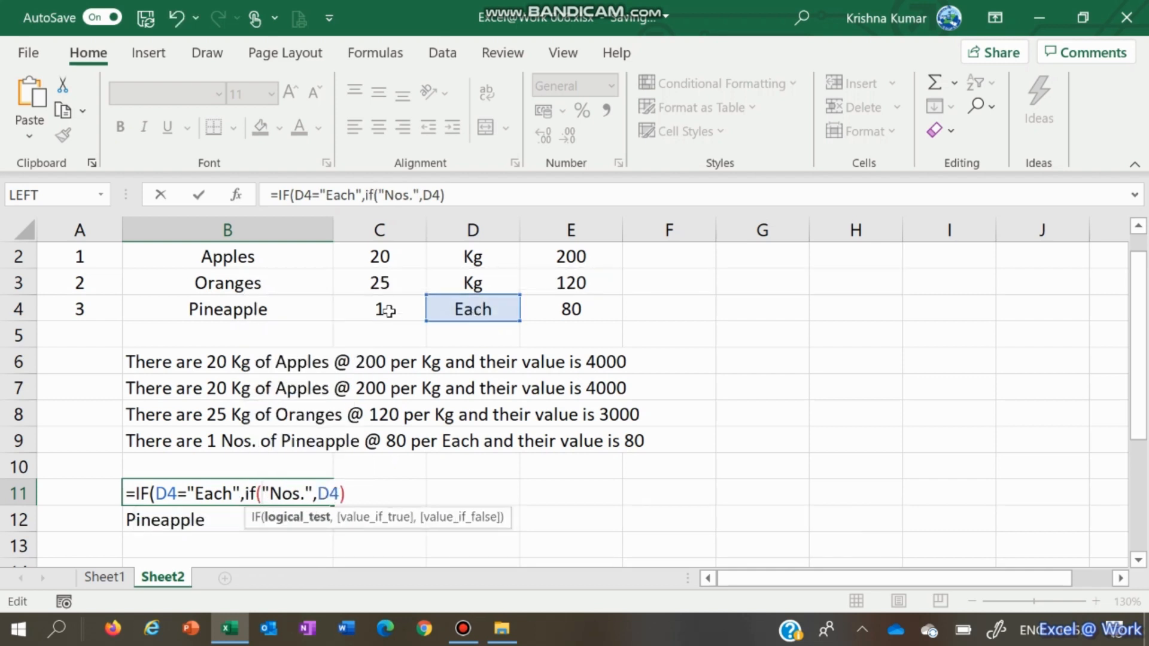
click(388, 310)
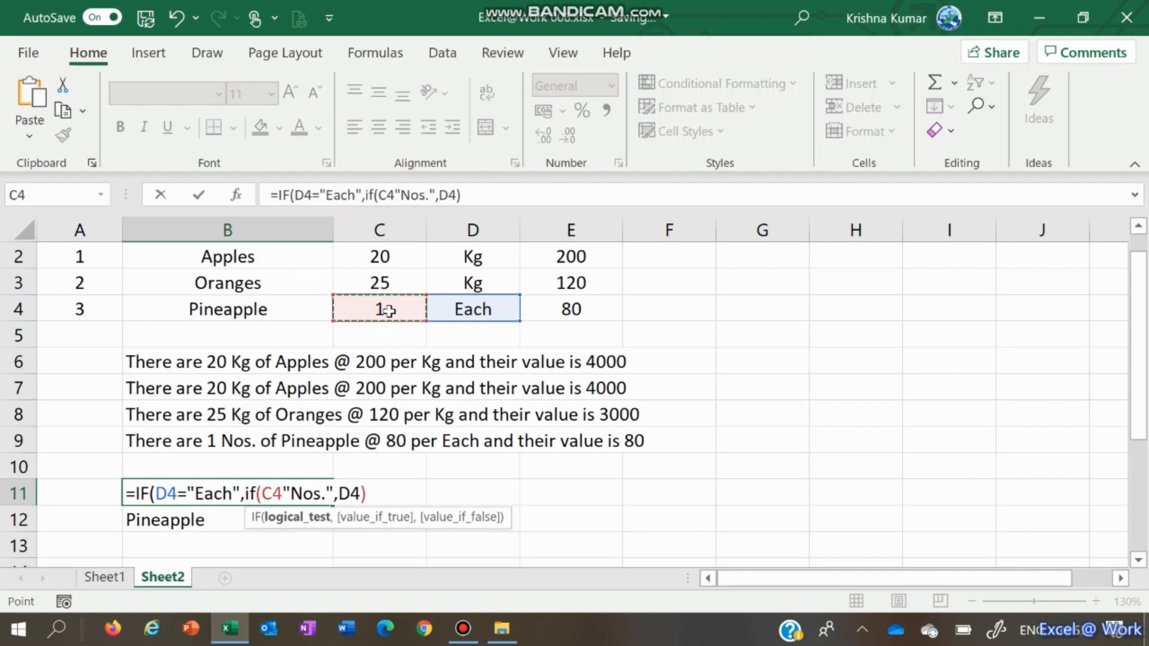
text(>1)
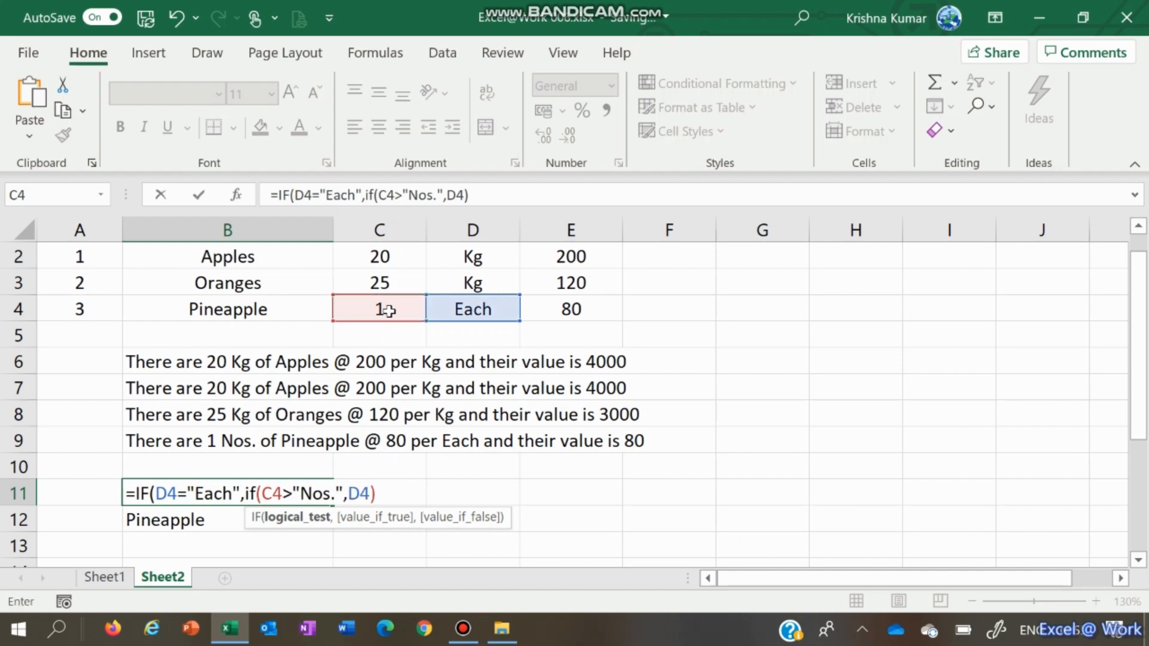
key(Right)
key(Left)
text(,)
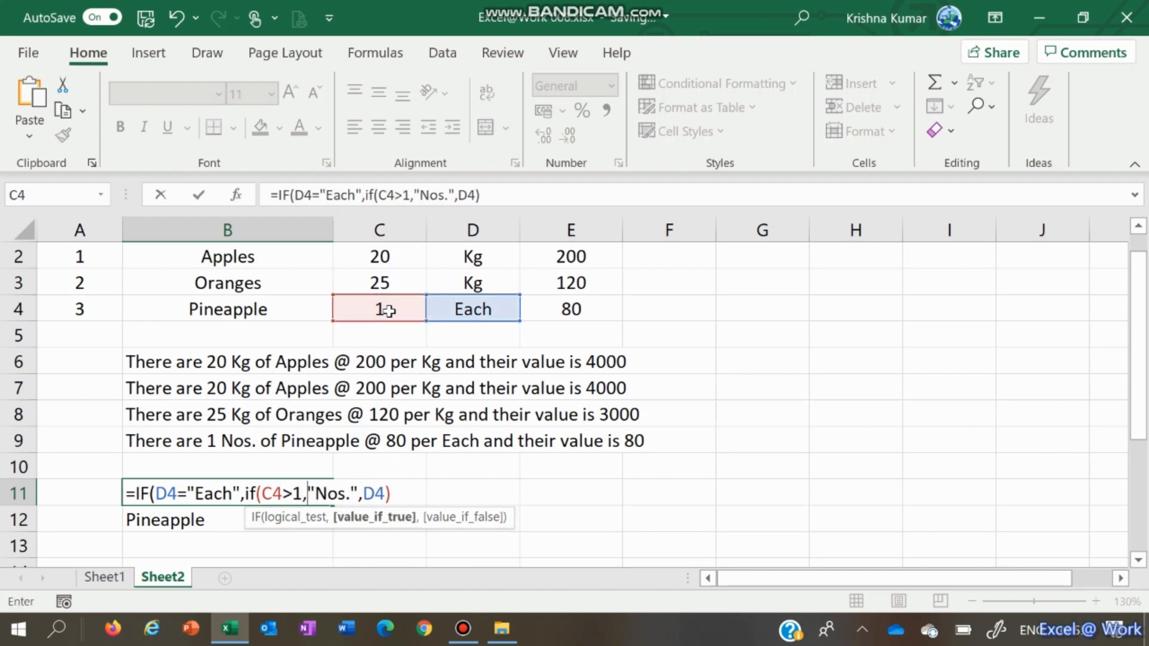
- Complete the nested IF in B11 with "Nos." as the true result and "No." as the false result
text("Nos)
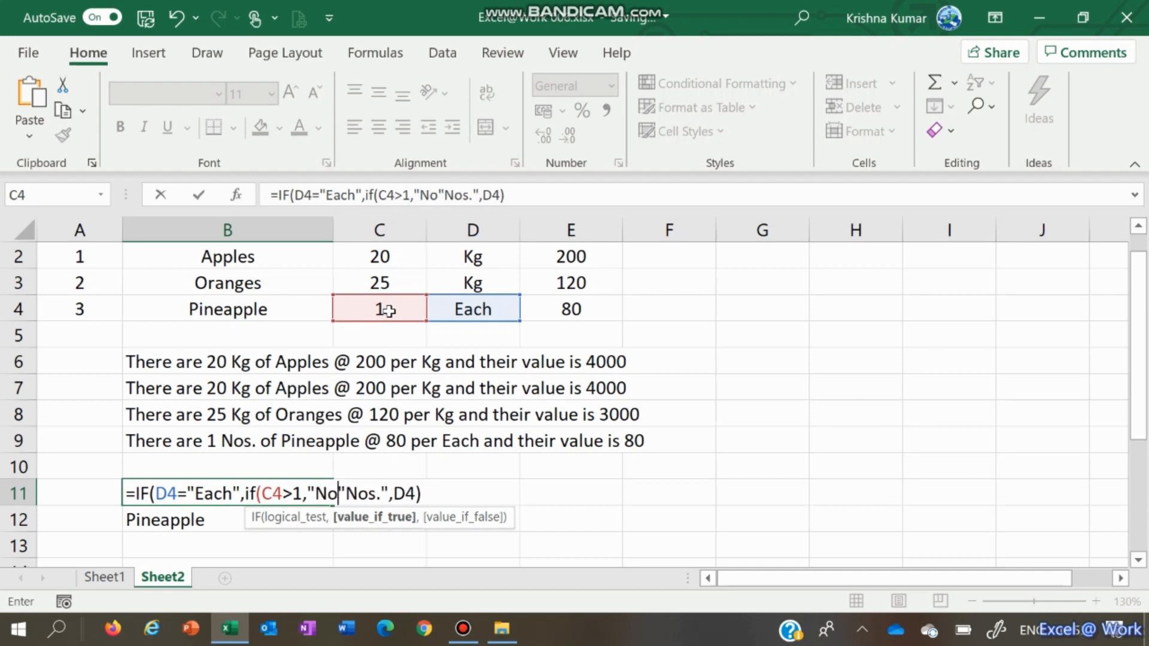
text(.","")
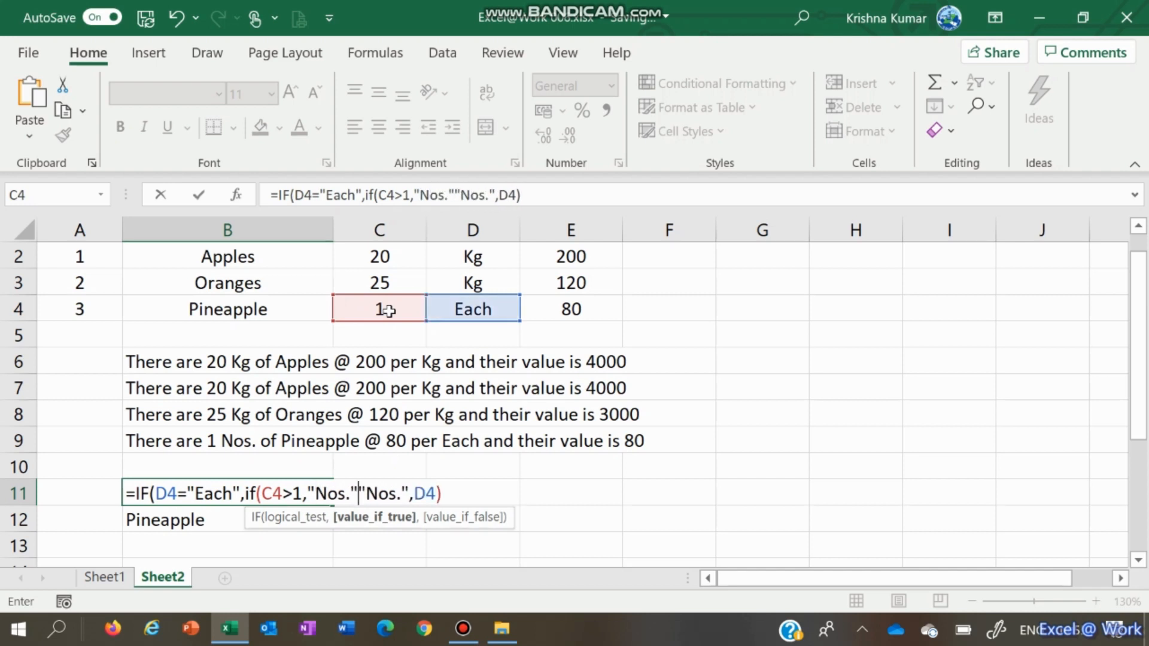
text(No)
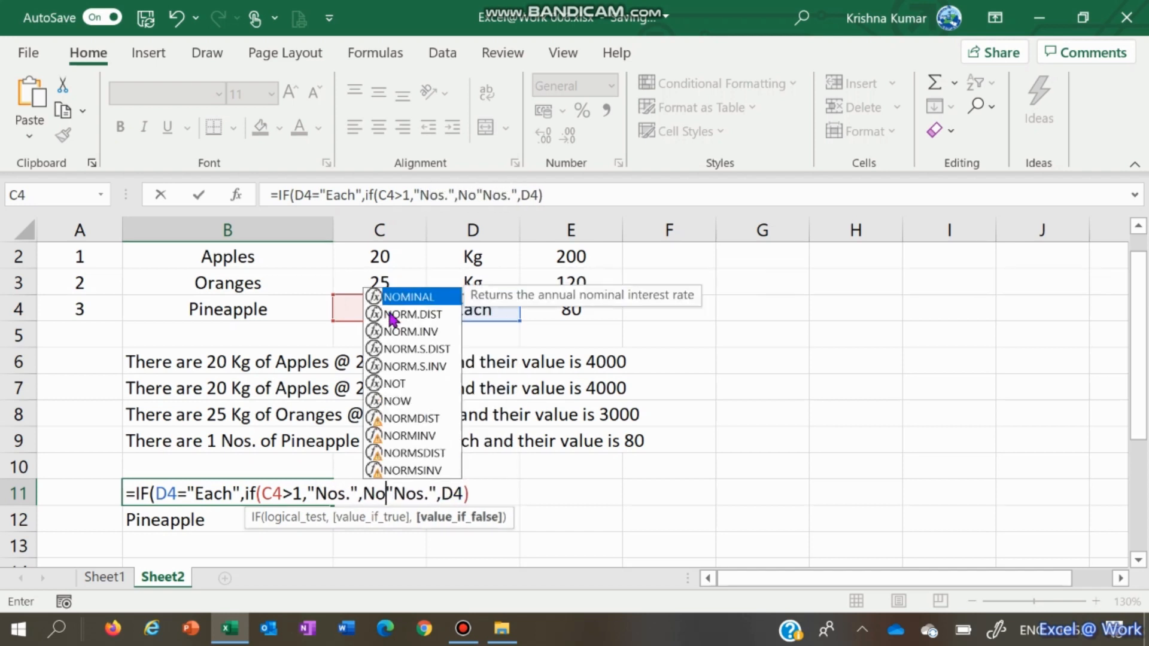
key(BackSpace)
key(BackSpace)
text("No.)
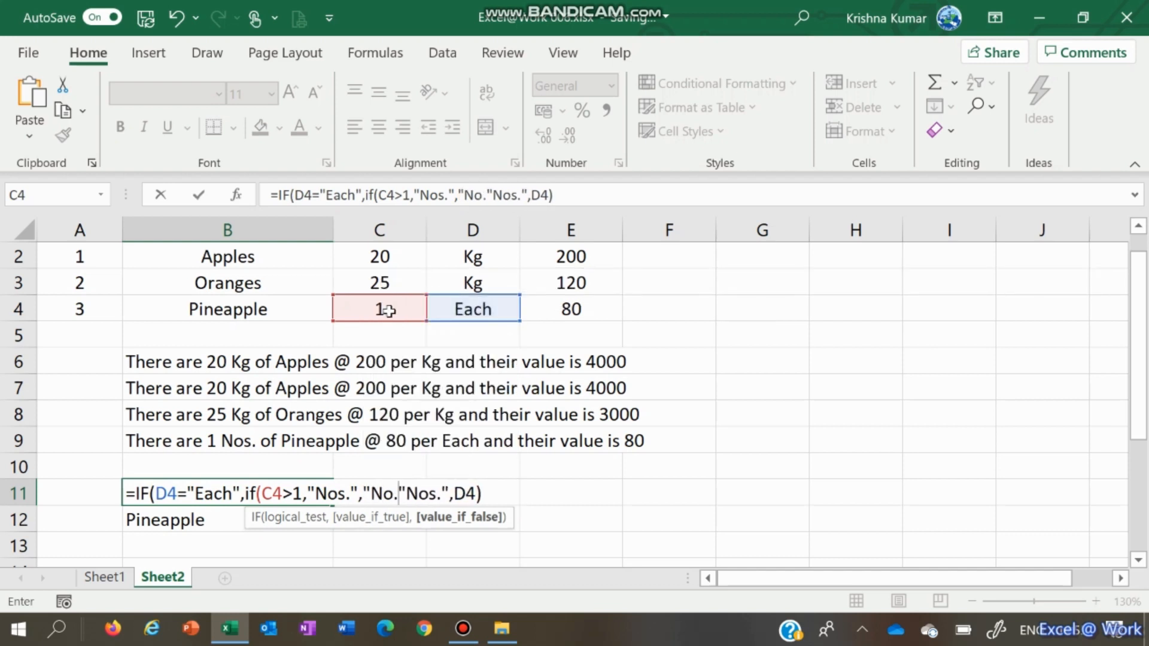
text("))
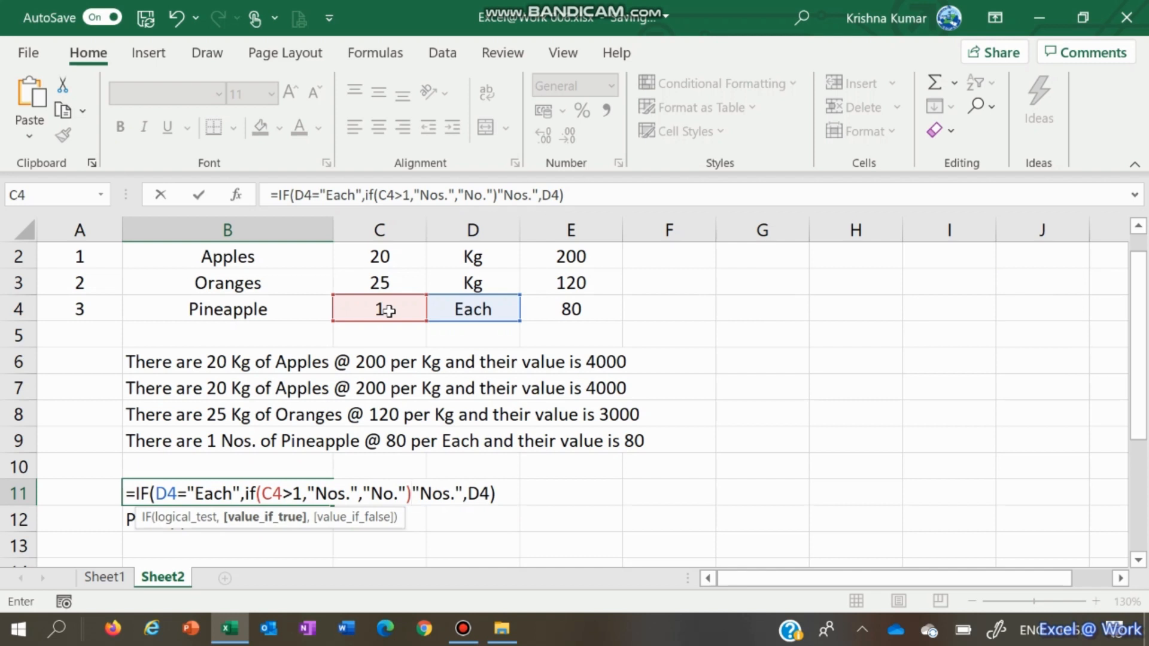
- Remove the leftover "Nos." text from B11 and enter the formula as =IF(D4="Each",IF(C4>1,"Nos.","No."),D4)
key(Delete)
key(Delete)
key(Delete)
key(Delete)
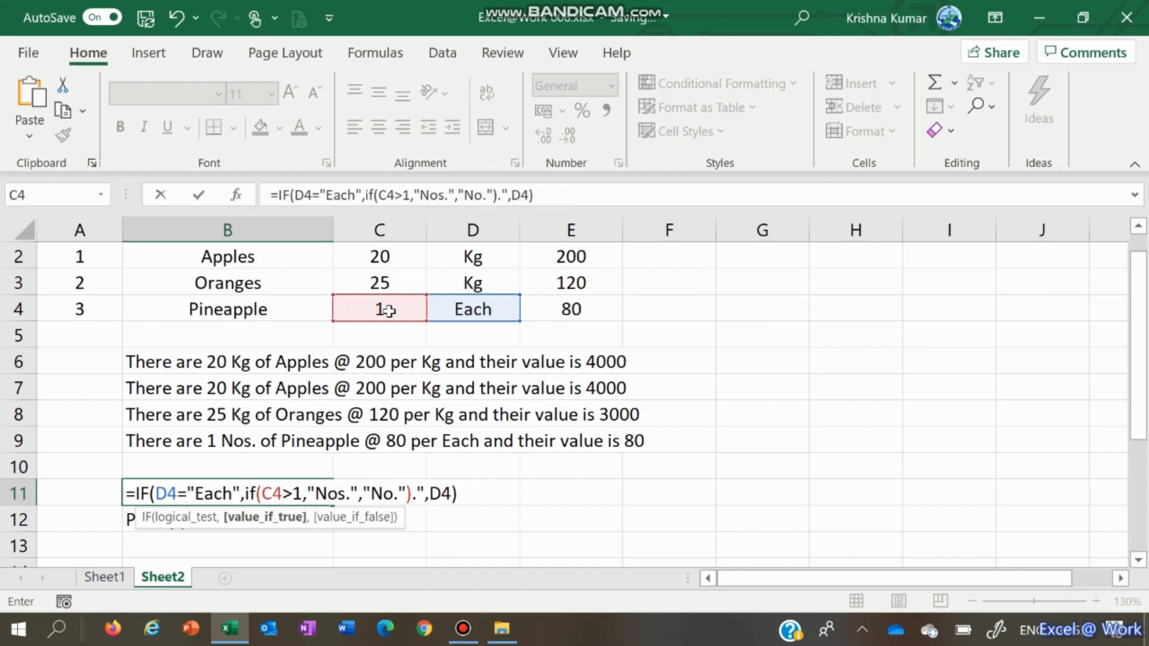
key(Delete)
key(Delete)
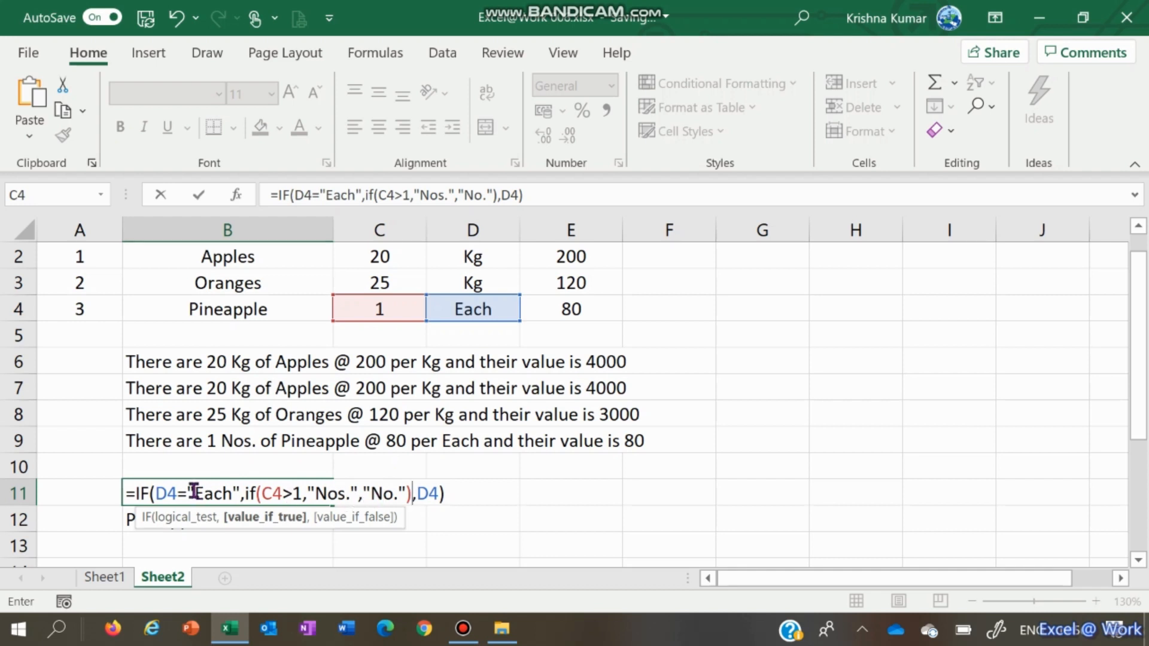
drag(194, 491, 414, 502)
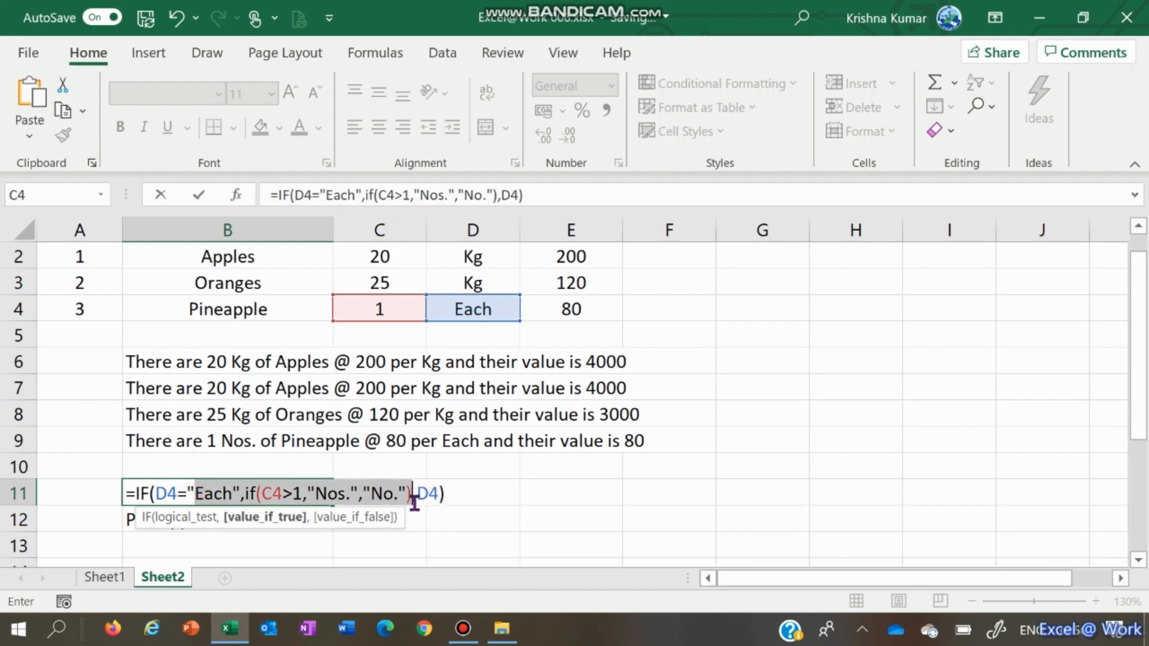
key(Return)
- Test the nested unit formula with Pineapple quantities of 2 and 20 in C4
key(Up)
key(Up)
key(Up)
key(Up)
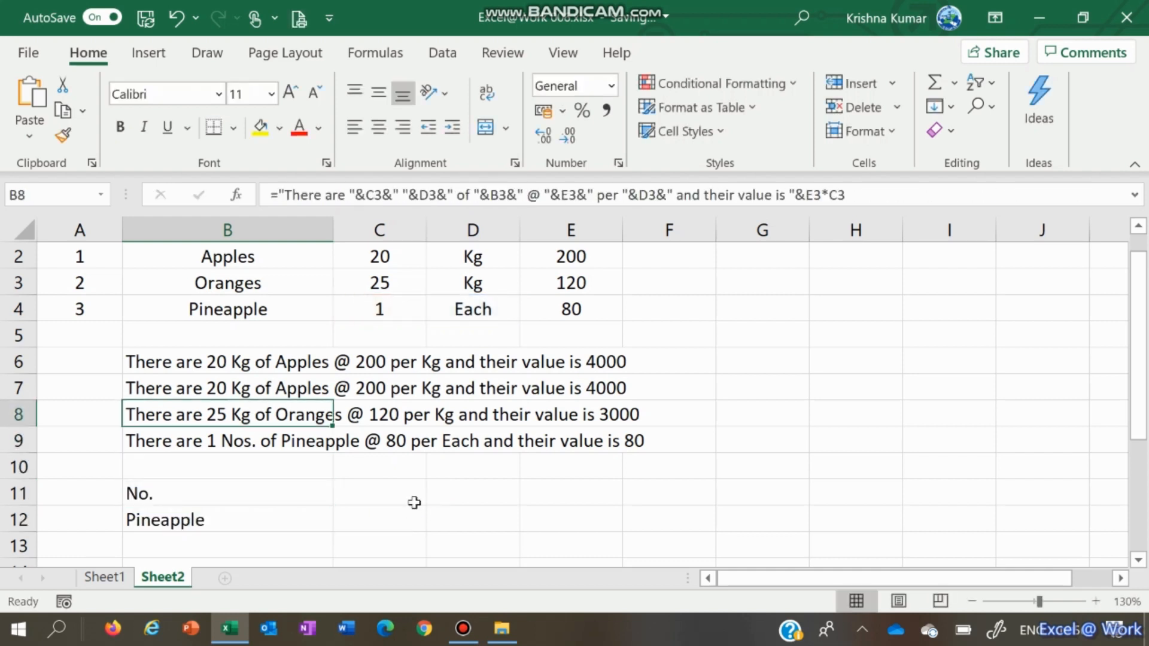
key(Up)
key(Up)
key(Up)
key(Up)
key(Right)
key(F2)
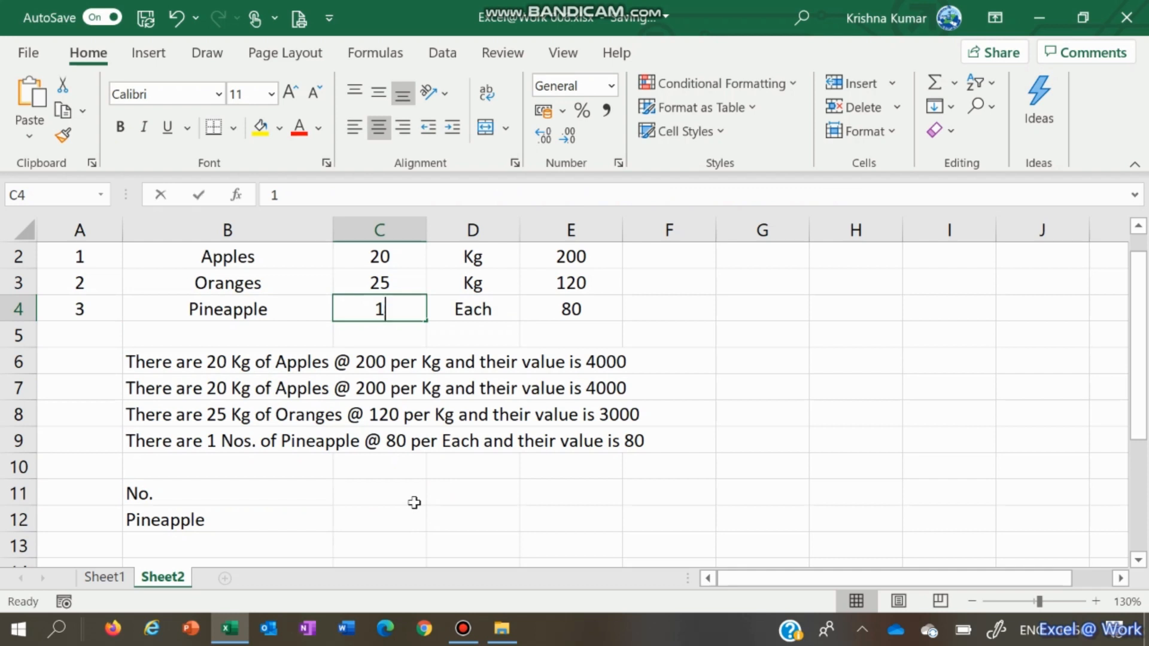
key(BackSpace)
text(2)
key(Return)
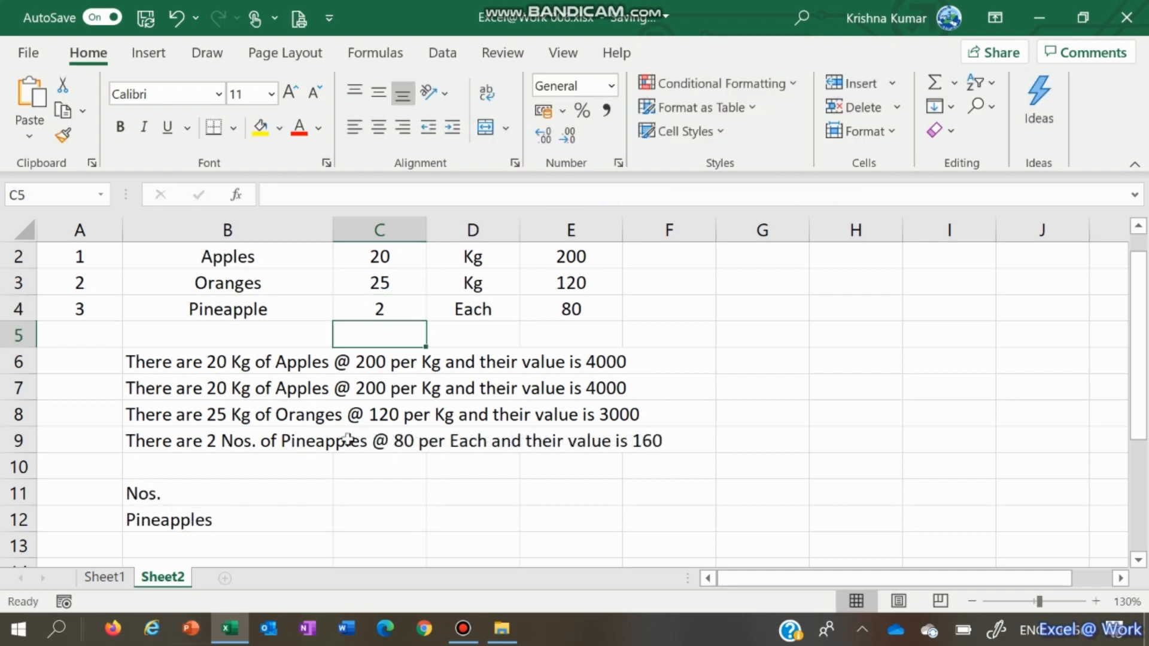
key(Up)
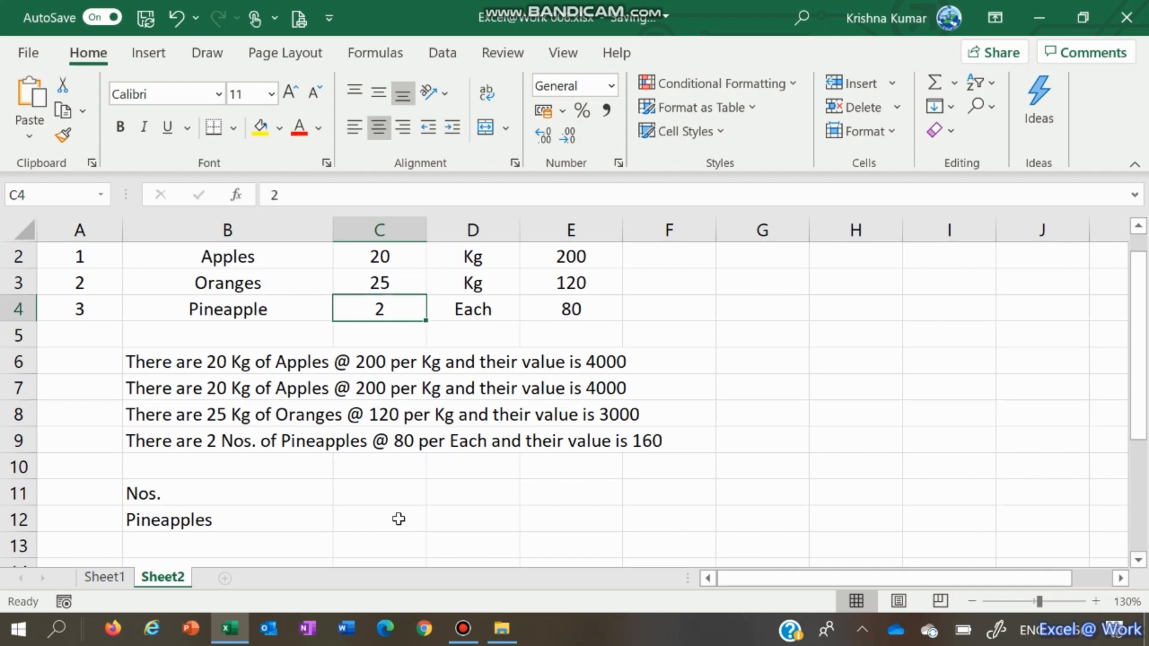
text(20)
key(Return)
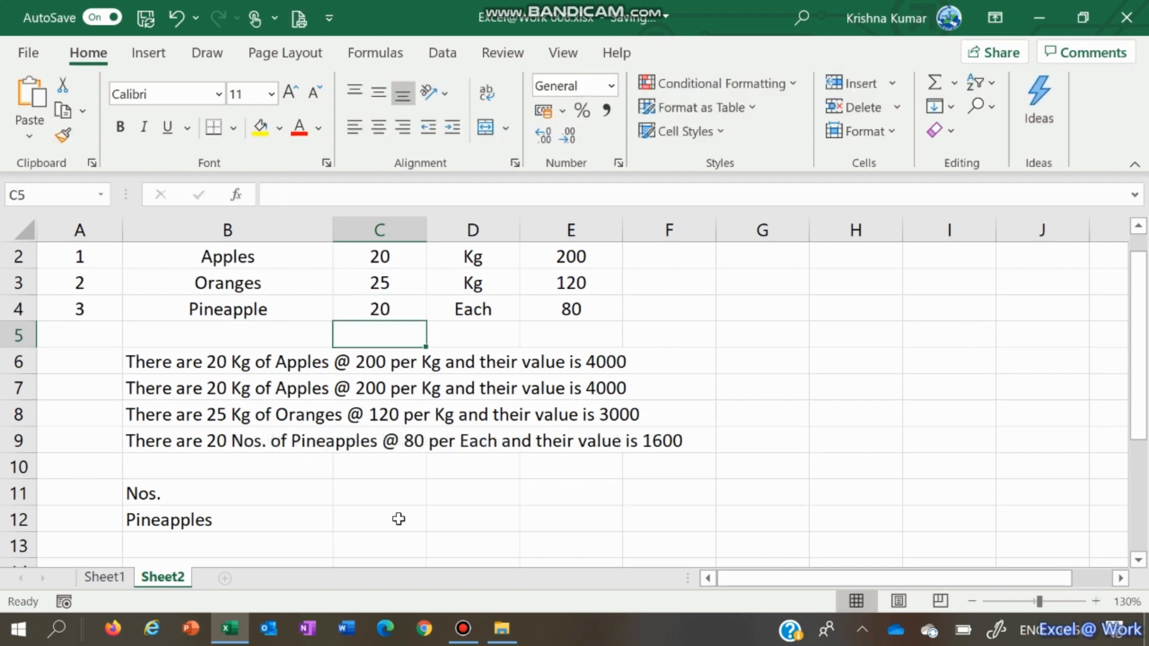
- Set the Pineapple quantity in C4 to 1
key(Up)
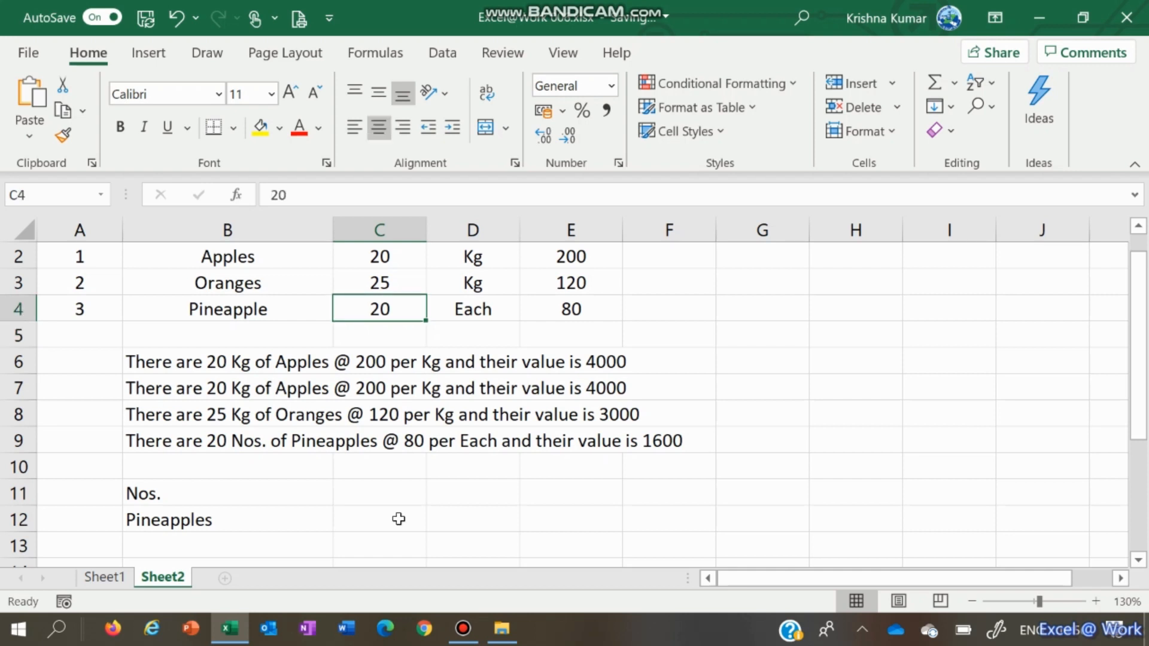
text(1)
key(Return)
- Examine the sentence formula in B9 against the nested unit formula in B11
key(Down)
key(Down)
key(Down)
key(Down)
key(Left)
key(Left)
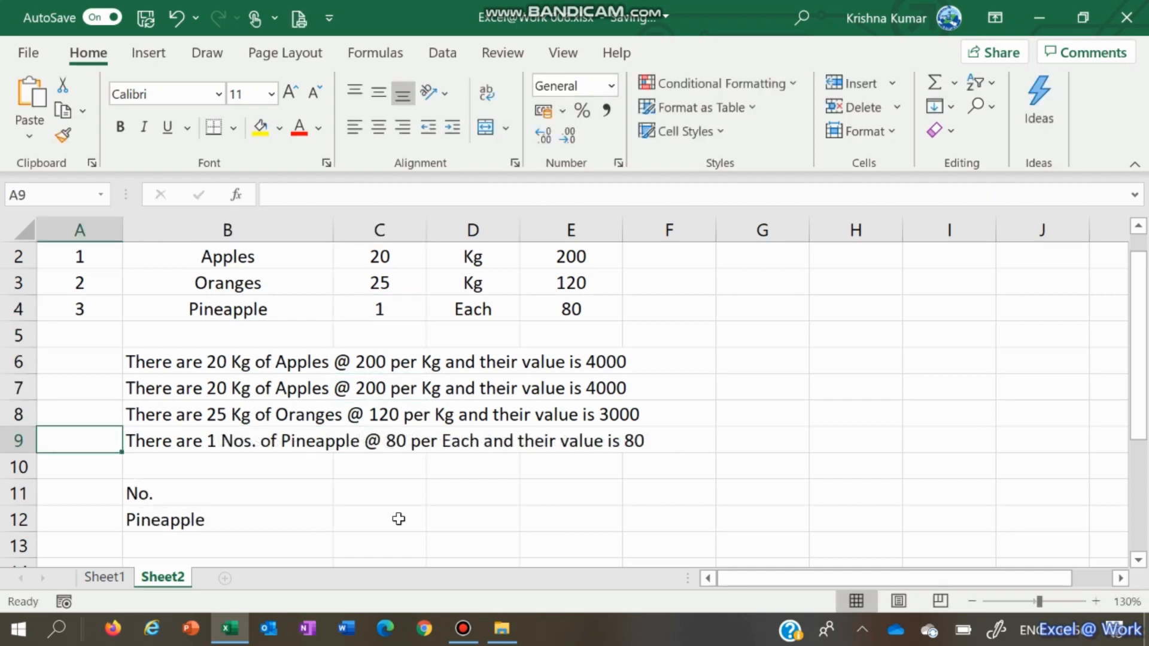
key(Right)
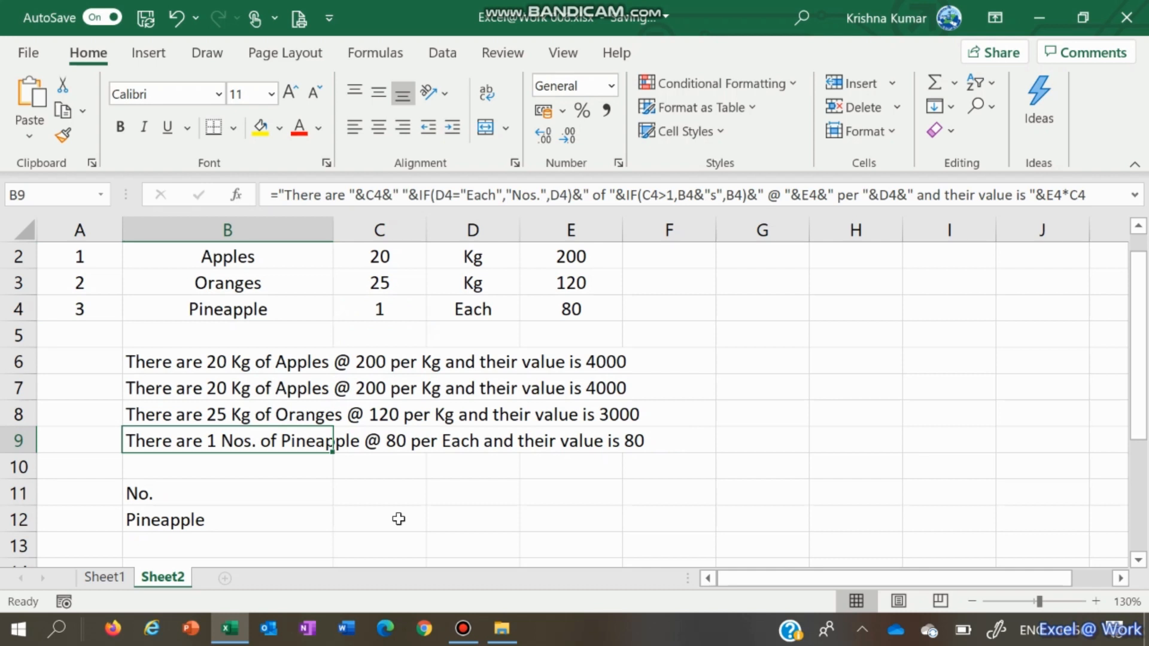
key(Down)
key(Down)
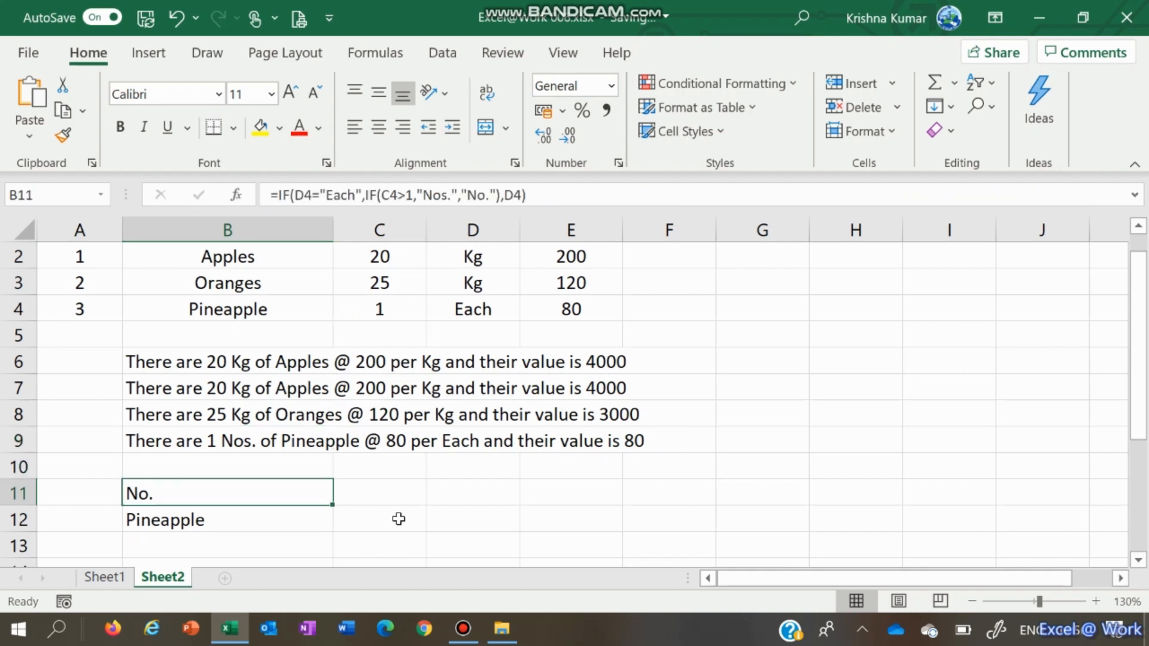
- Copy the nested IF expression from the formula in B11, without its leading equals sign
key(F2)
key(ctrl+shift+Left)
key(ctrl+shift+Left)
key(ctrl+shift+Left)
key(ctrl+shift+Left)
key(ctrl+shift+Left)
key(ctrl+shift+Left)
key(ctrl+shift+Left)
key(ctrl+shift+Left)
key(ctrl+shift+Left)
key(ctrl+shift+Left)
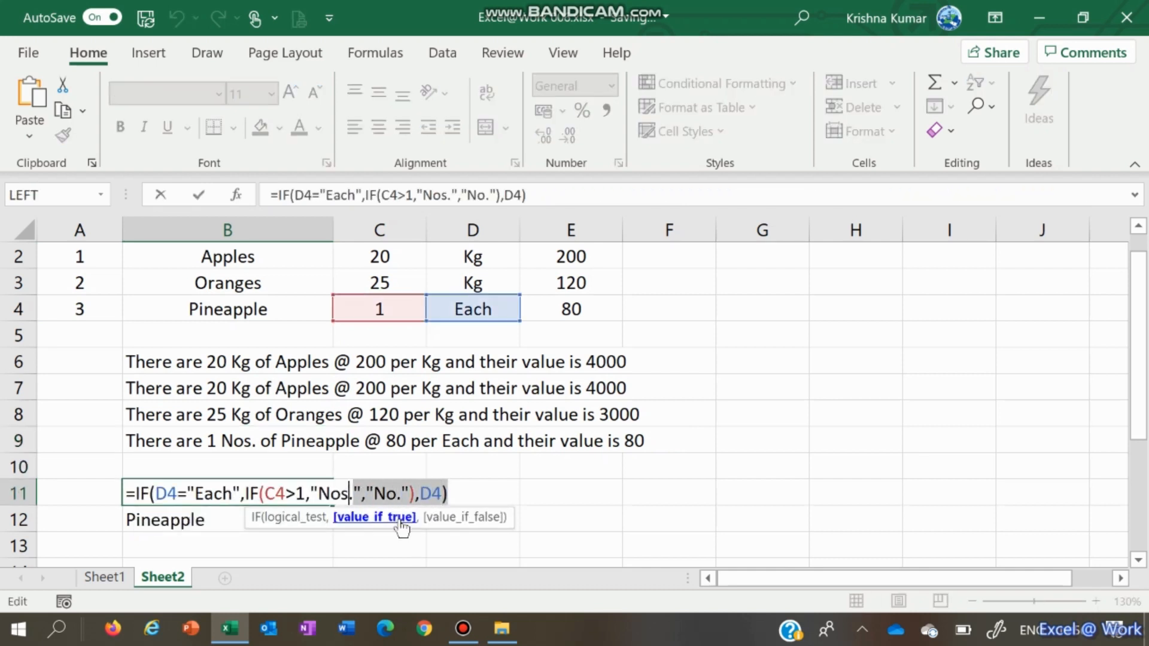
key(ctrl+shift+Left)
key(ctrl+shift+Left)
key(ctrl+c)
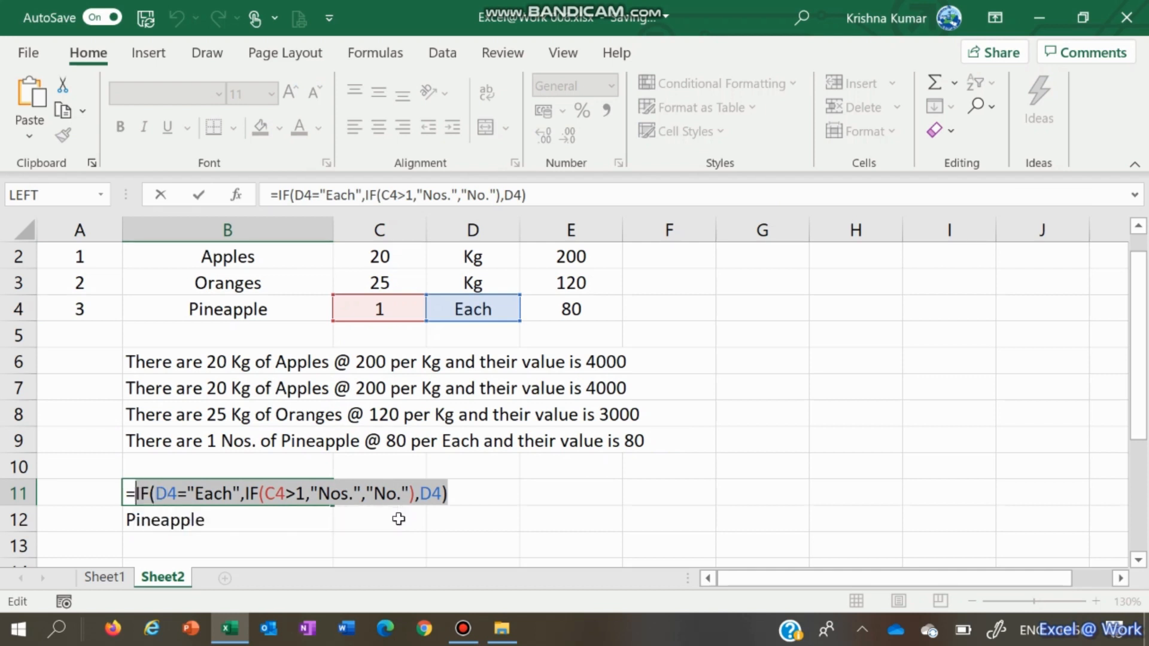
key(Return)
- Replace IF(D4="Each","Nos.",D4) in B9's sentence formula with the copied IF(D4="Each",IF(C4>1,"Nos.","No."),D4)
key(Up)
key(Up)
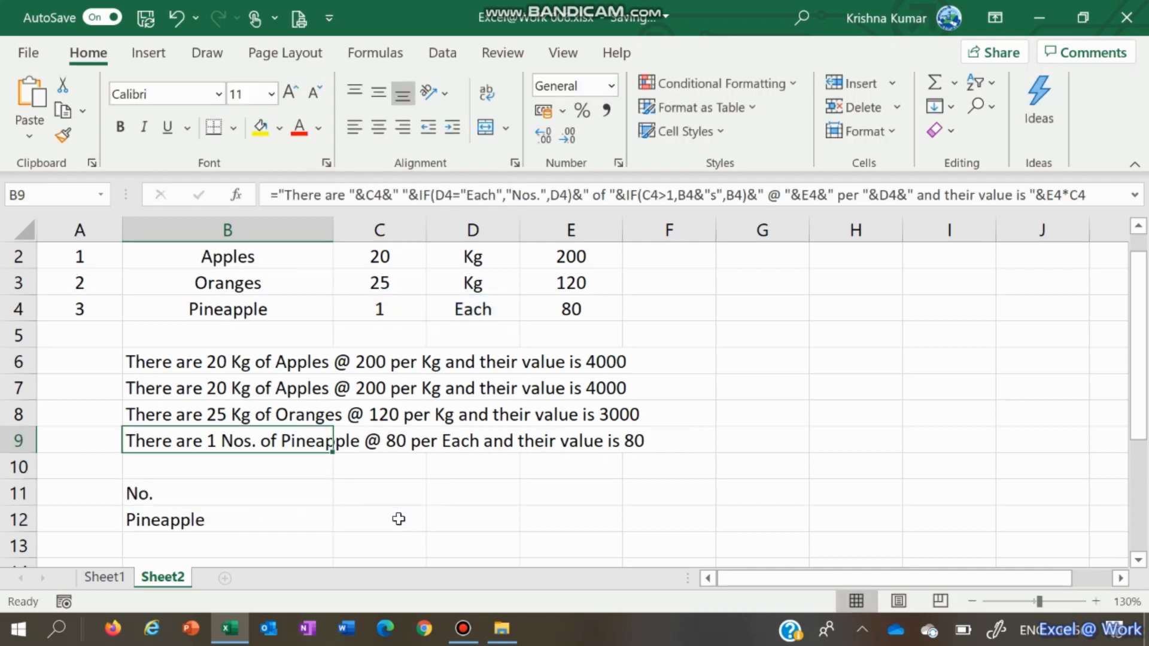
key(F2)
key(Home)
key(ctrl+Right)
key(ctrl+Right)
key(ctrl+Right)
key(ctrl+Right)
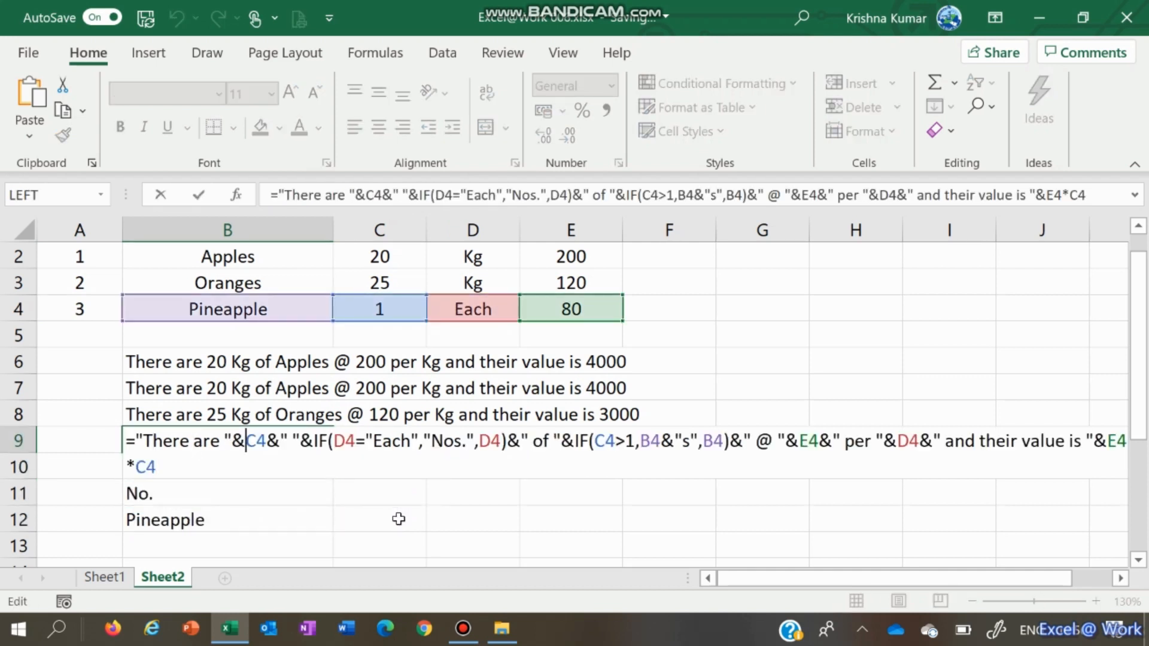
key(ctrl+Right)
key(ctrl+Right)
key(ctrl+Right)
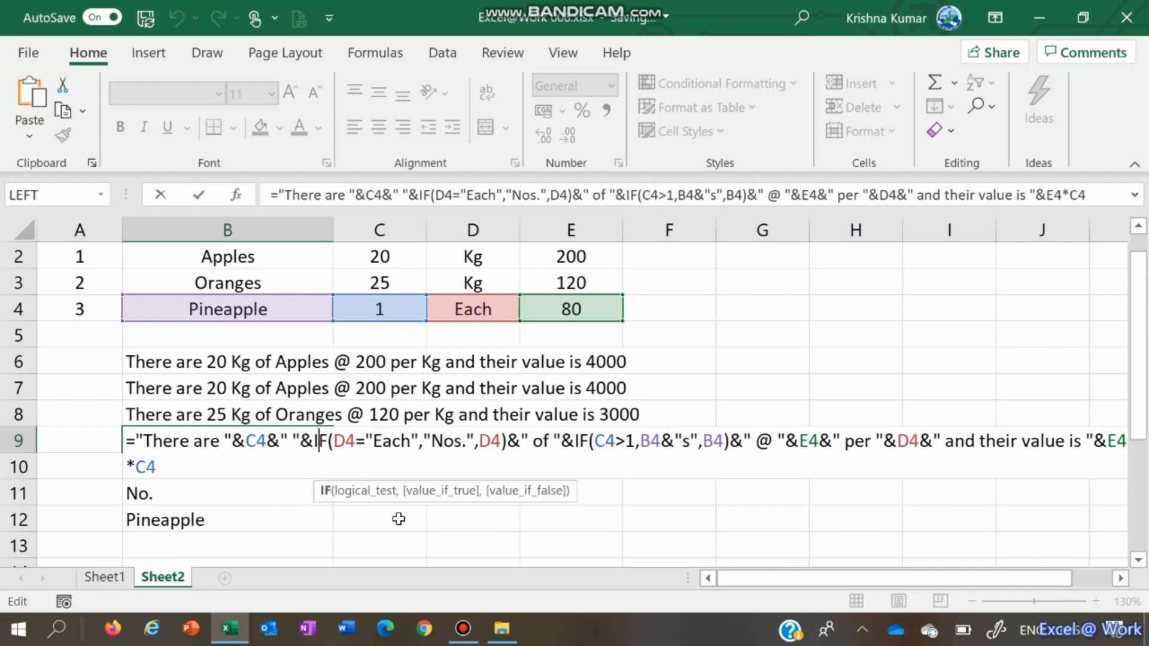
key(shift+Right)
key(shift+Right)
key(shift+Right)
key(shift+Right)
key(shift+Right)
key(shift+Right)
key(shift+Right)
key(shift+Right)
key(shift+Right)
key(shift+Right)
key(shift+Right)
key(shift+Right)
key(shift+Right)
key(shift+Right)
key(shift+Right)
key(shift+Right)
key(shift+Right)
key(shift+Right)
key(shift+Right)
key(shift+Right)
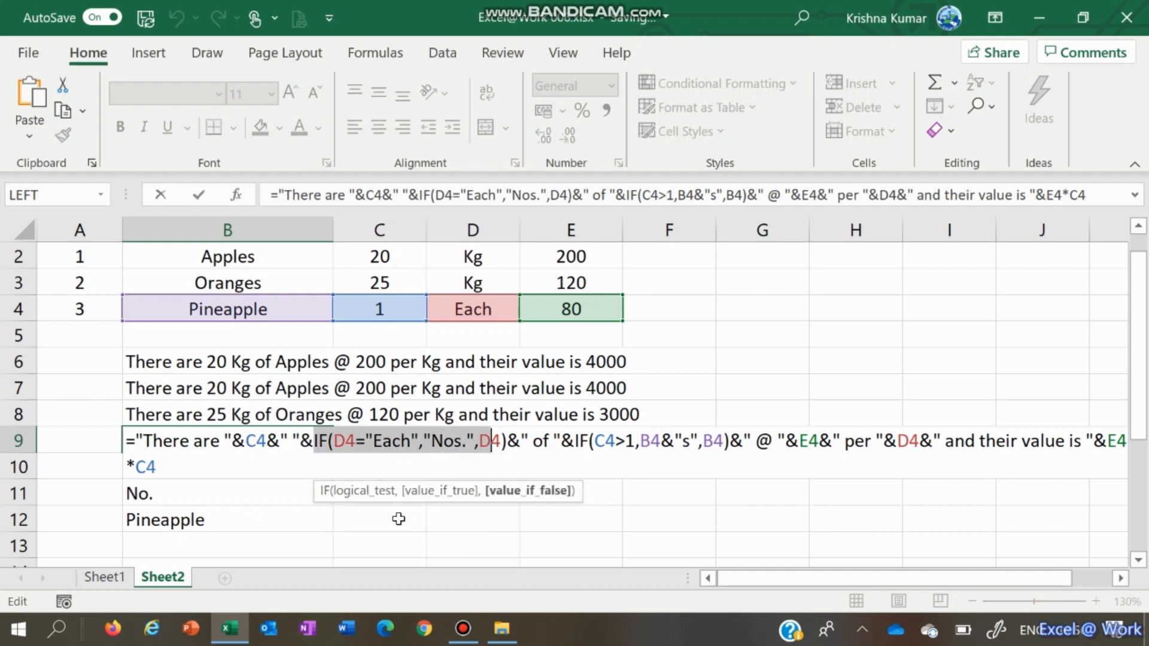
key(ctrl+v)
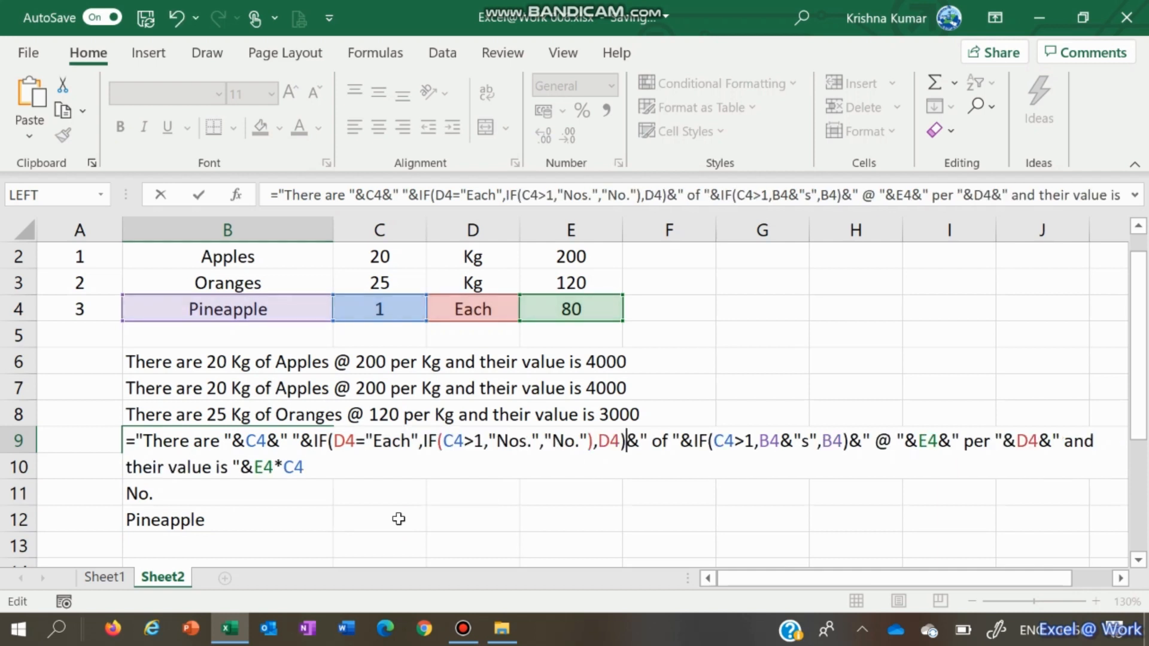
key(Return)
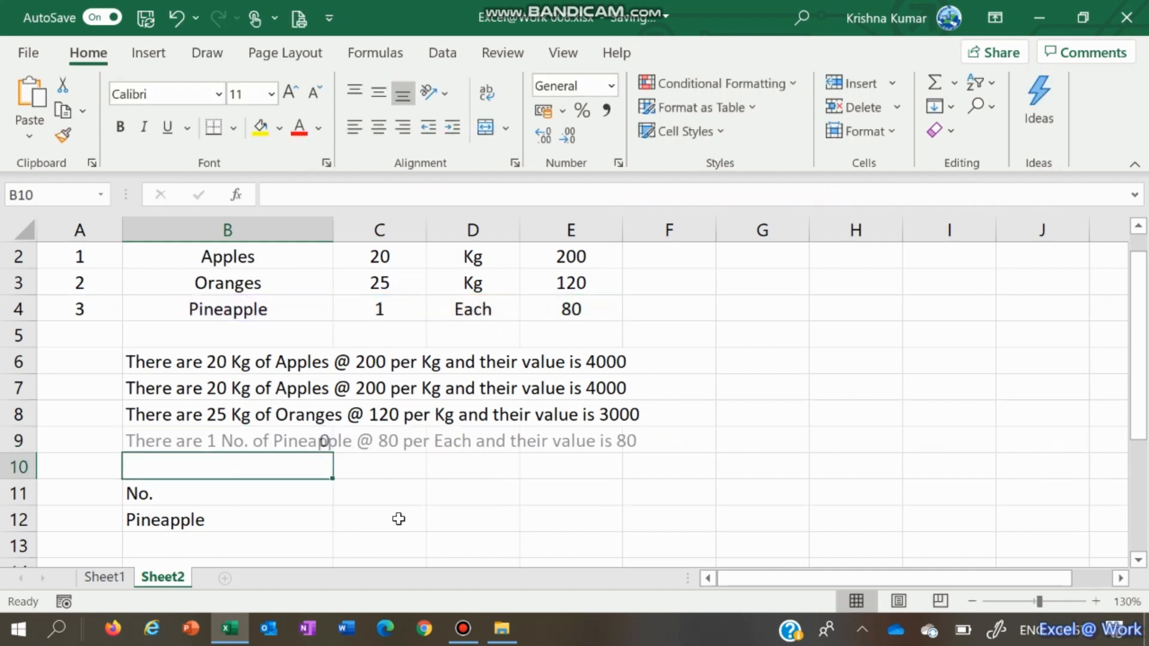
- Test the Pineapple sentence with a quantity of 2 in C4, and return the quantity to 1
key(Up)
key(Up)
key(Up)
key(Up)
key(Up)
key(Up)
key(Right)
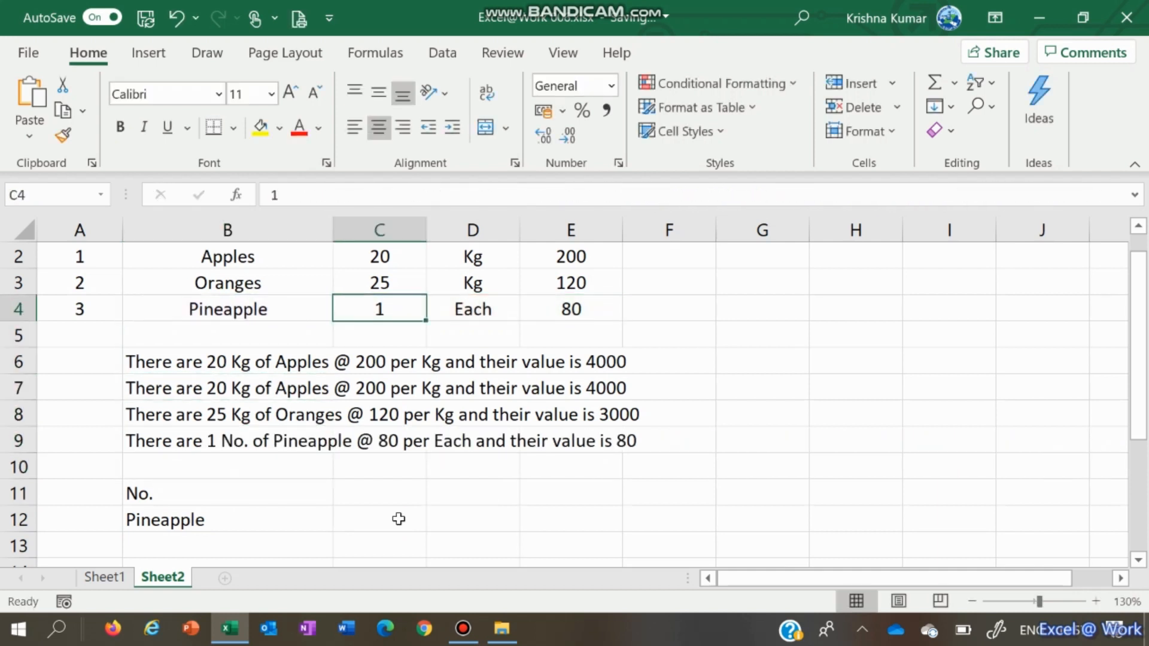
text(2)
key(Return)
key(Up)
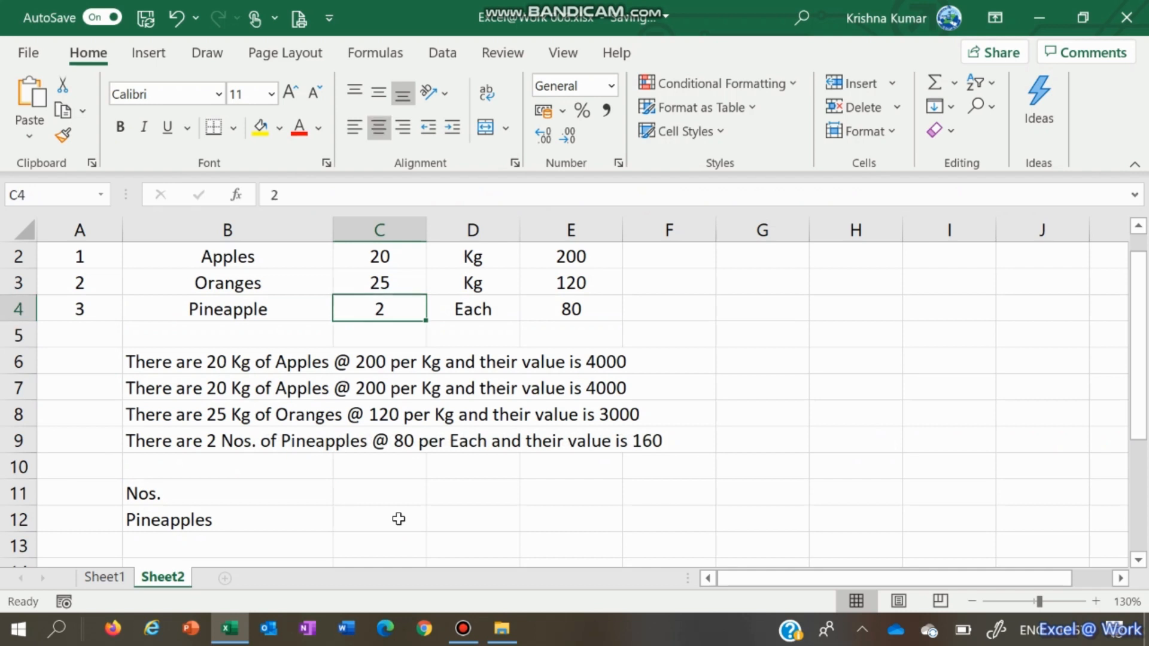
text(1)
key(Return)
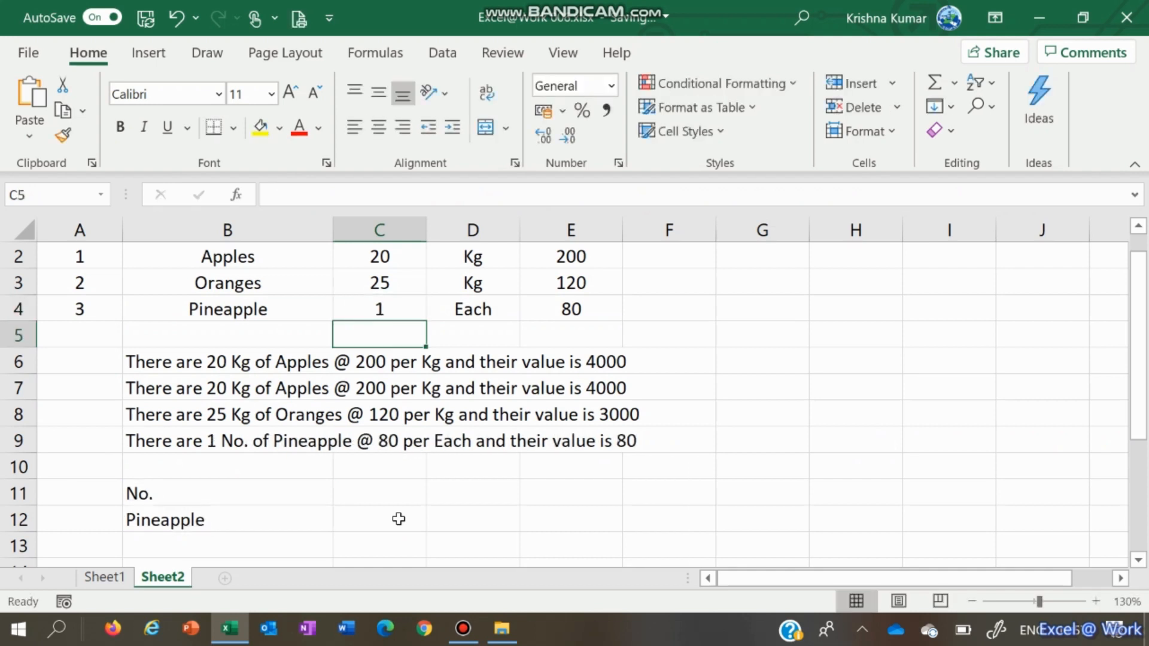
- Test the Pineapple sentence in B9 with the unit in D4 set to Kg
key(Up)
key(Right)
key(Left)
key(Right)
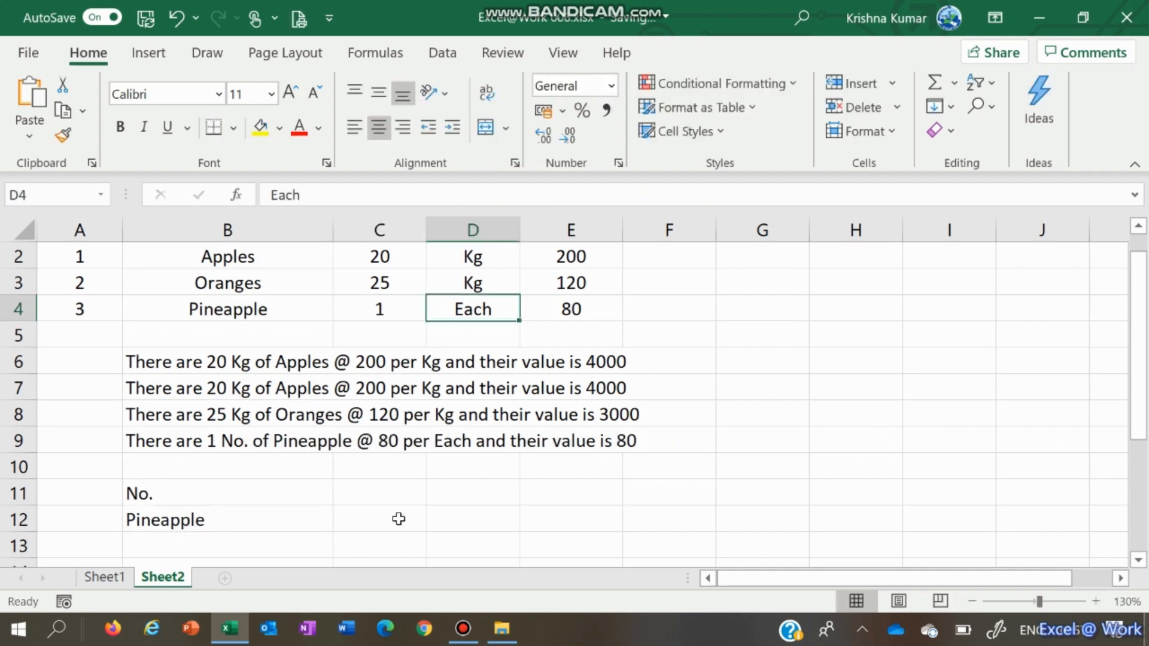
text(kg)
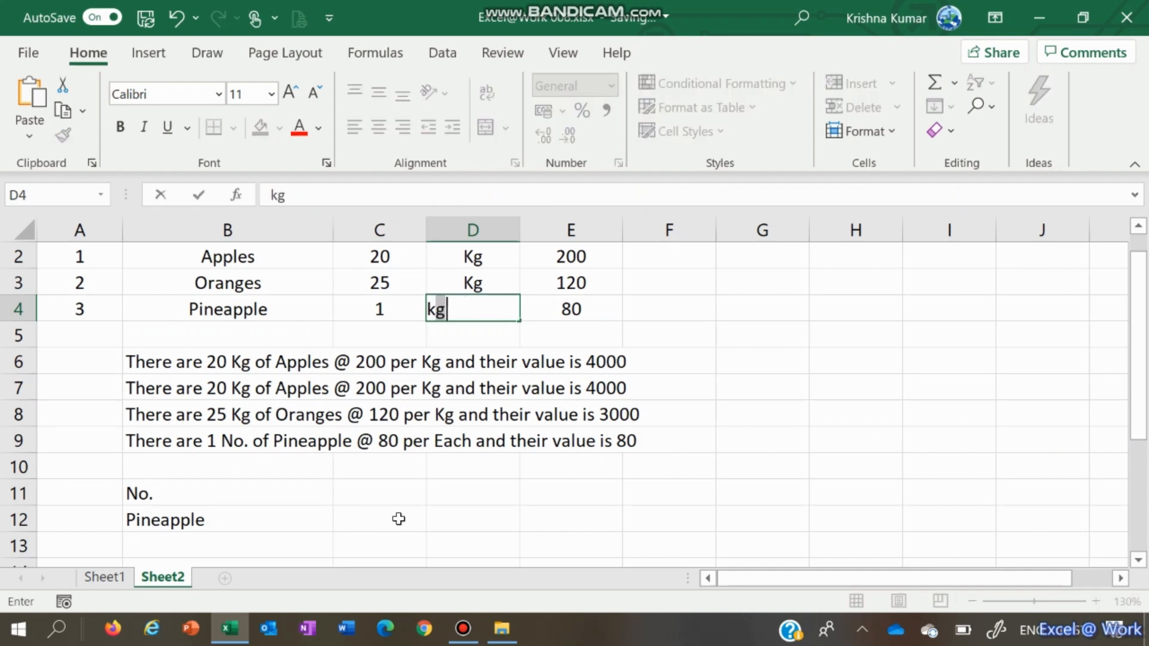
key(Return)
key(Return)
key(Down)
key(Down)
key(Down)
key(Left)
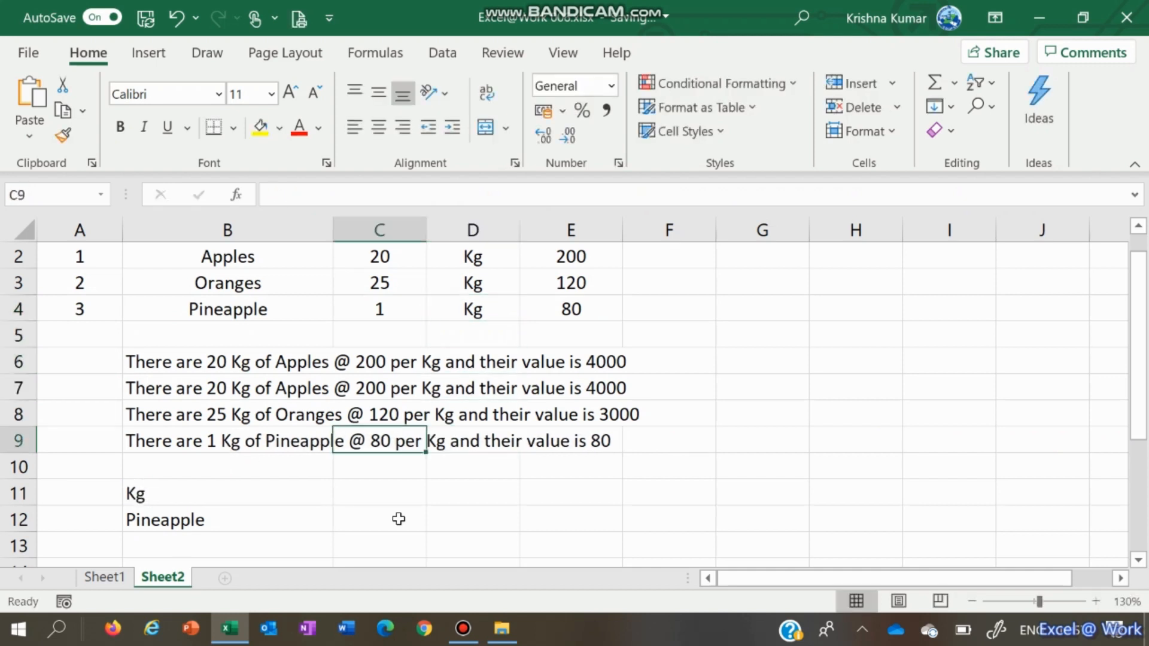
- Set the Pineapple unit in D4 back to Each
key(Up)
key(Up)
key(Up)
key(Up)
key(Up)
key(Right)
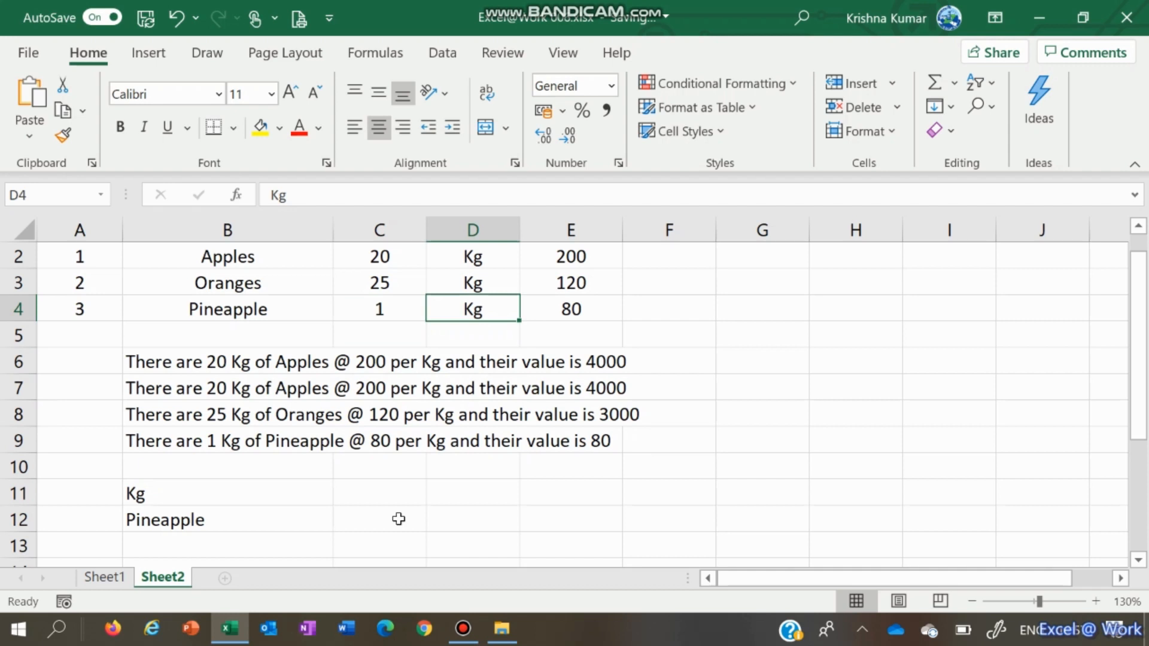
text(Each)
key(Return)
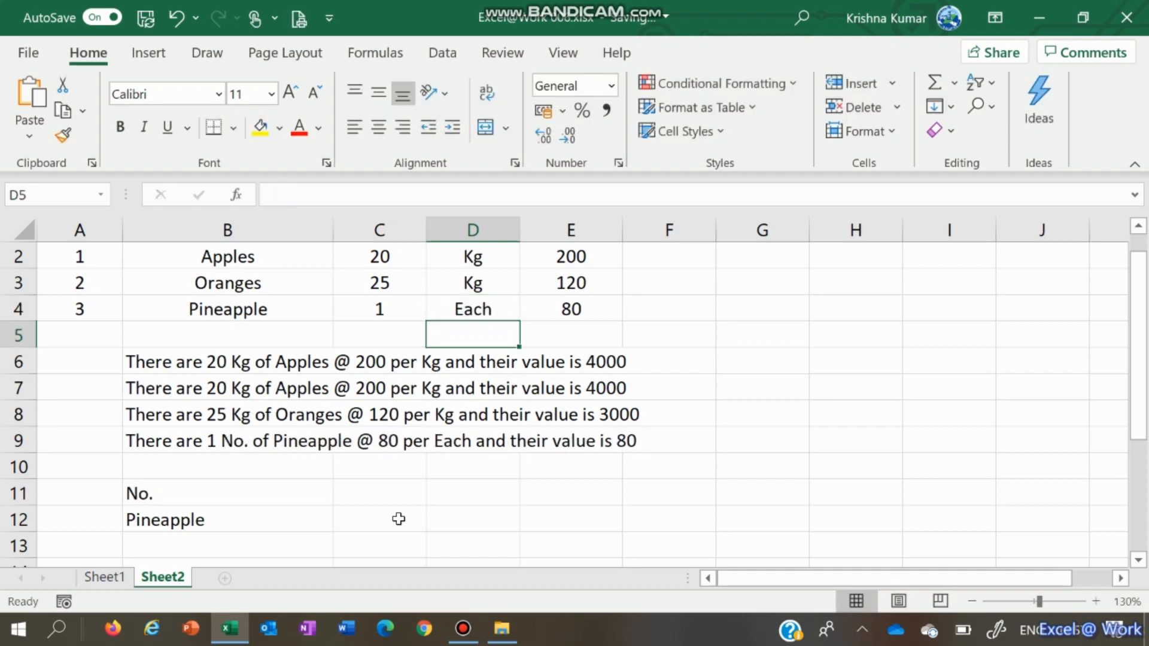
- Review the completed sentence formula in B9 and the nested unit formula in B11
key(Down)
key(Down)
key(Down)
key(Down)
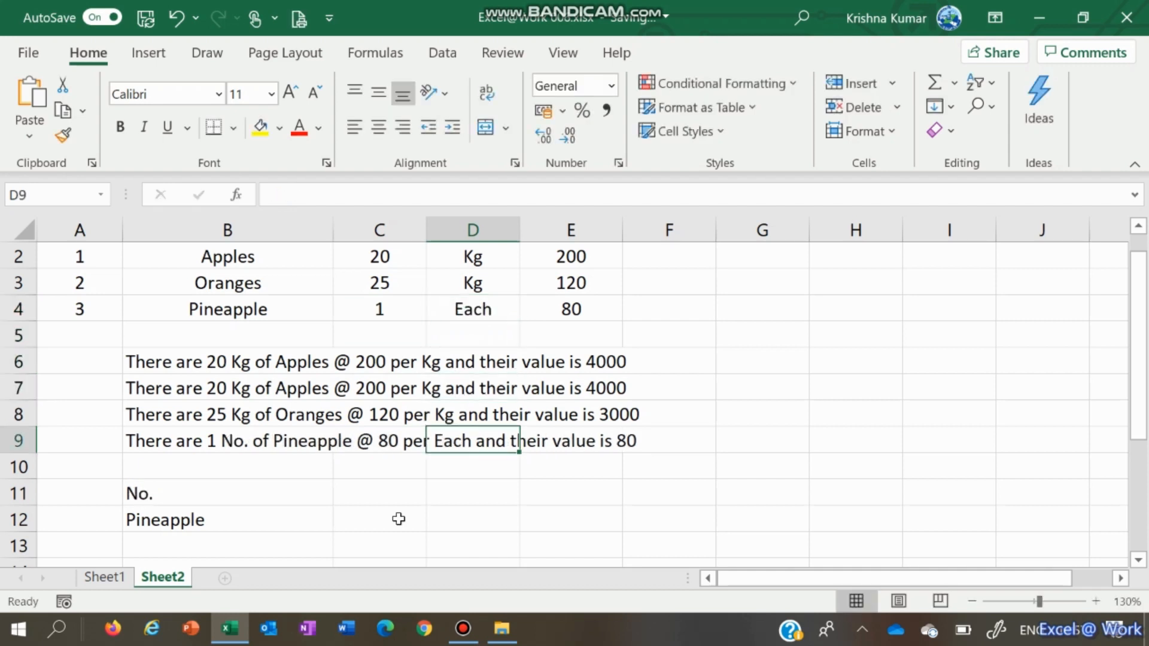
key(Left)
key(Left)
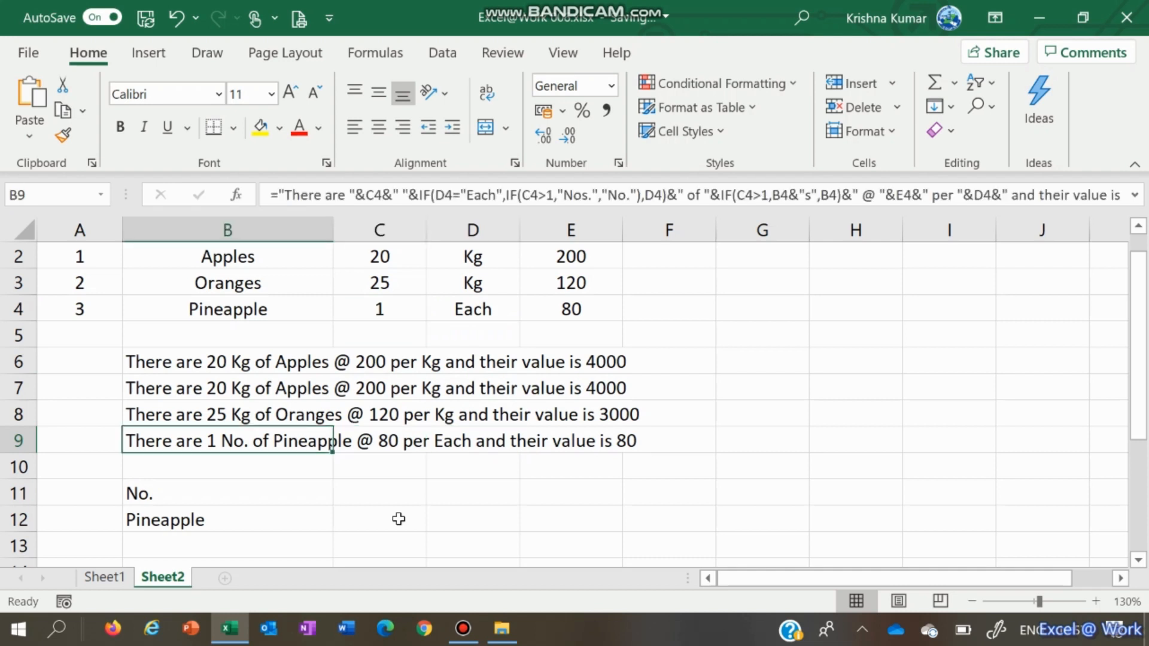
key(Up)
key(Down)
key(Down)
key(Down)
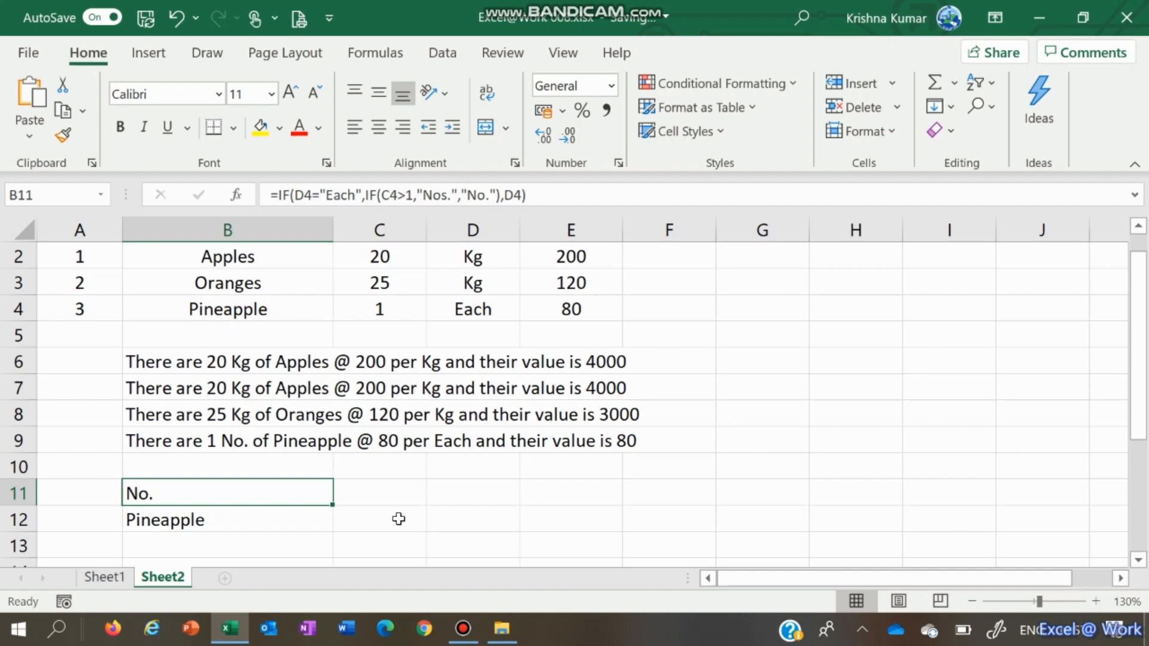
click(458, 629)
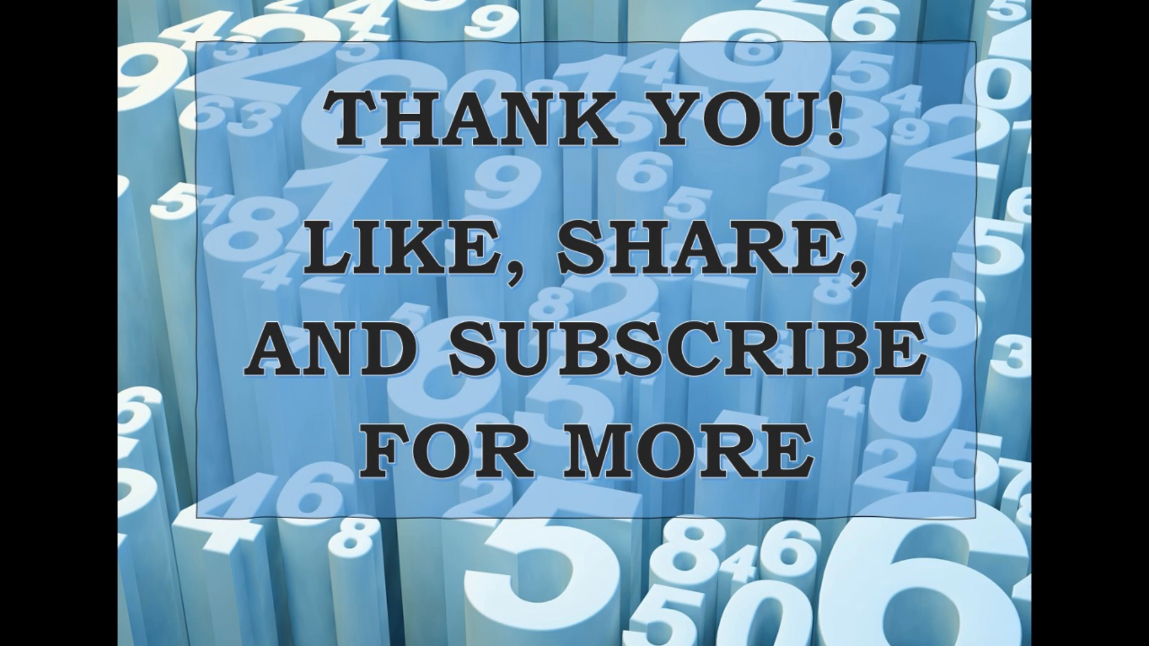